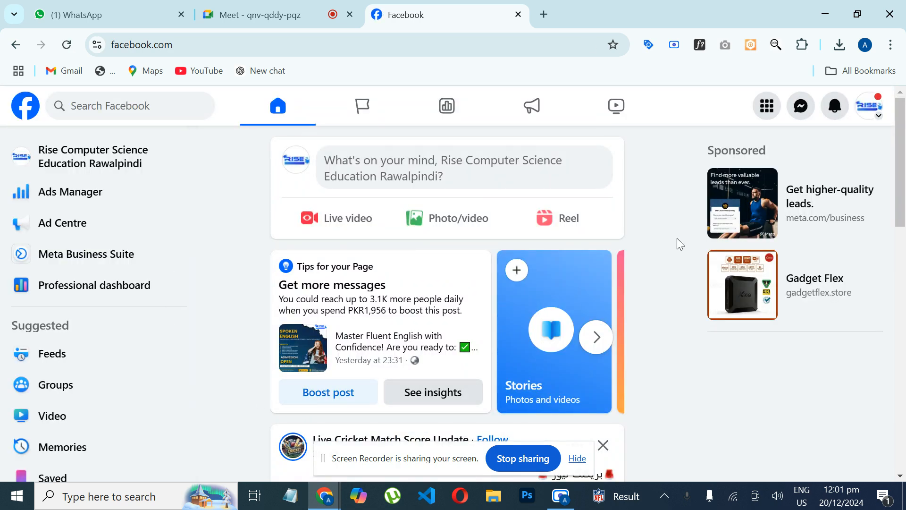
Step: Look over the Facebook feed and open the Ad Centre of the Rise Computer Science Education page
scroll(893, 188, down, 3)
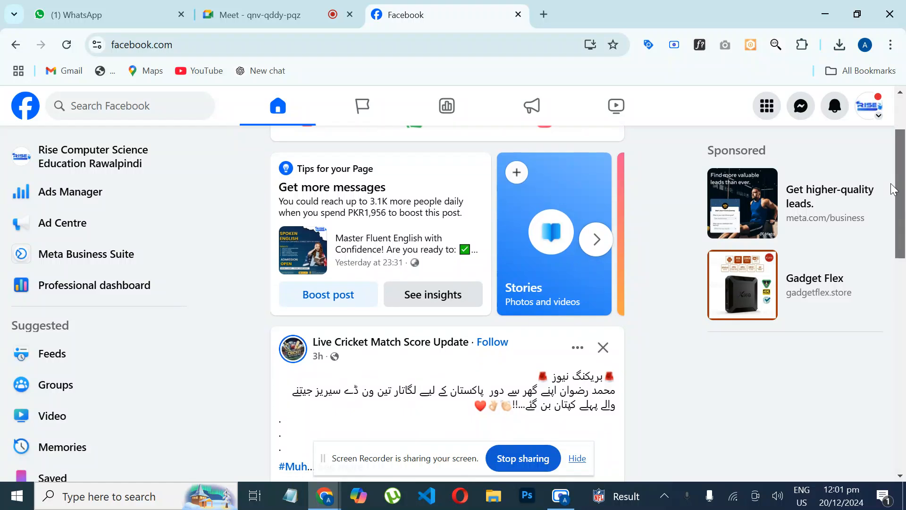
scroll(893, 188, down, 3)
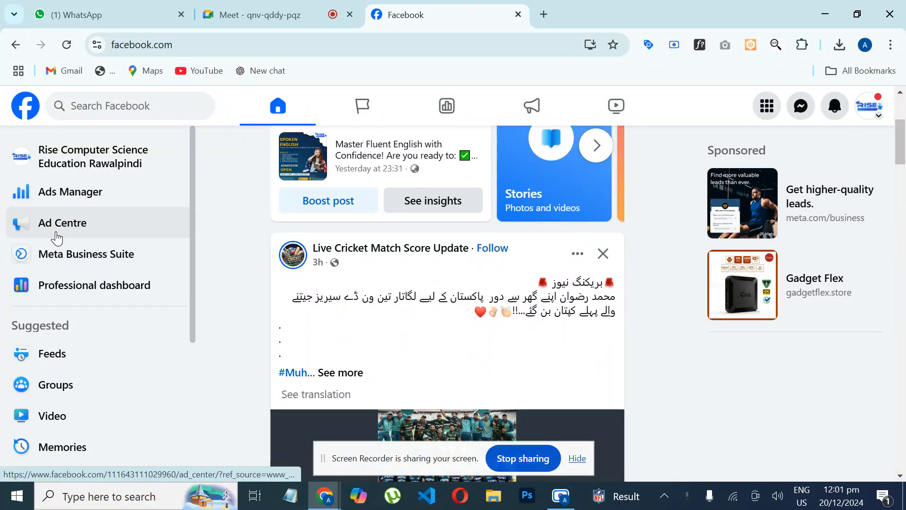
click(57, 238)
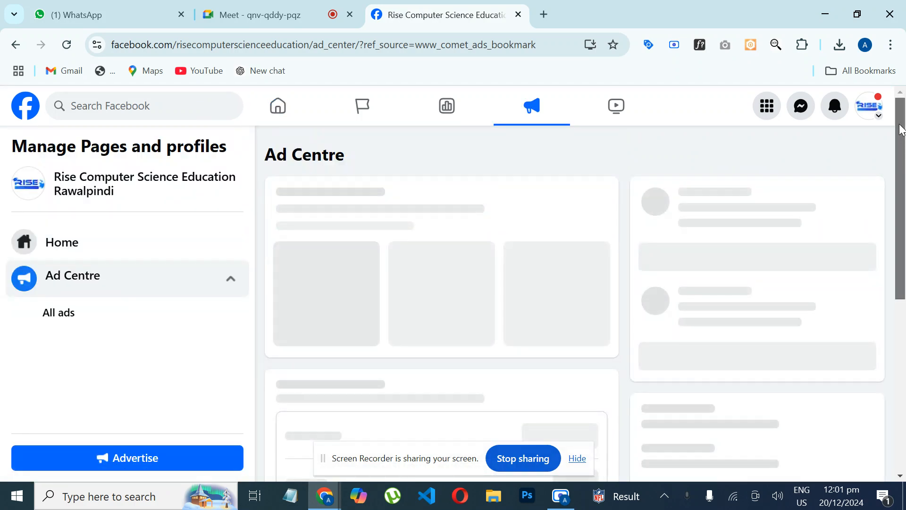
drag(902, 129, 903, 204)
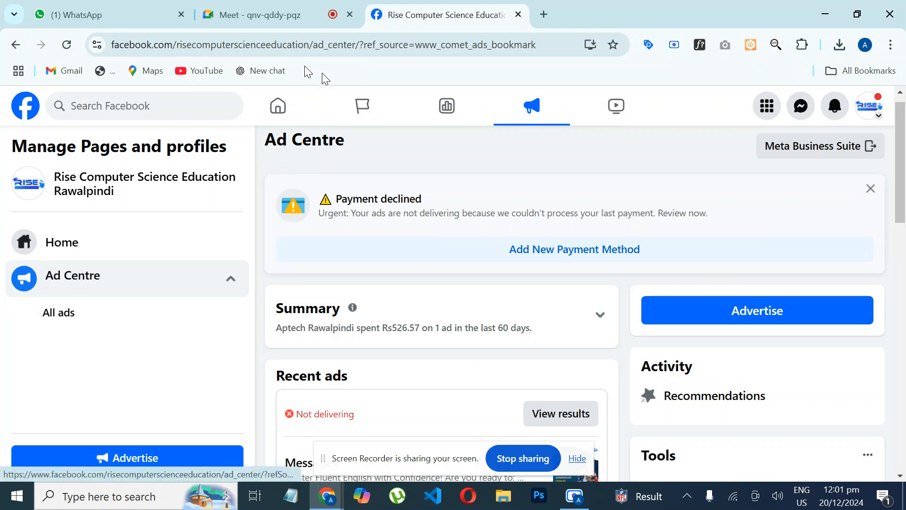
Step: Open Ads Manager from the Facebook home page and dismiss the account restriction banner
click(281, 121)
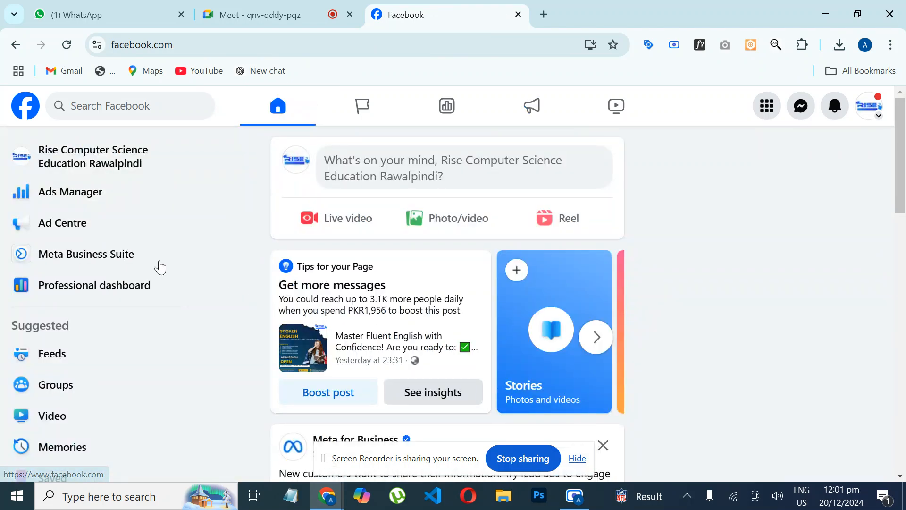
mouse_move(194, 262)
mouse_down()
mouse_move(187, 385)
mouse_move(191, 260)
mouse_up()
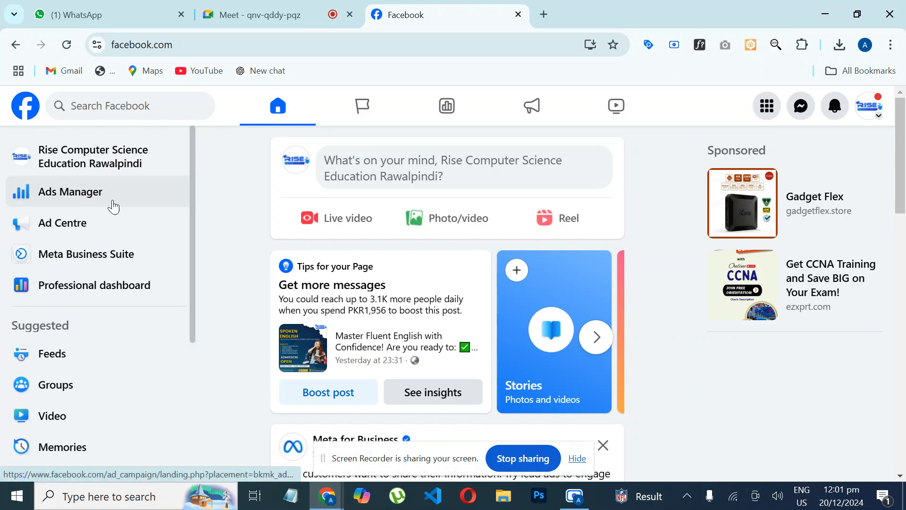
click(89, 198)
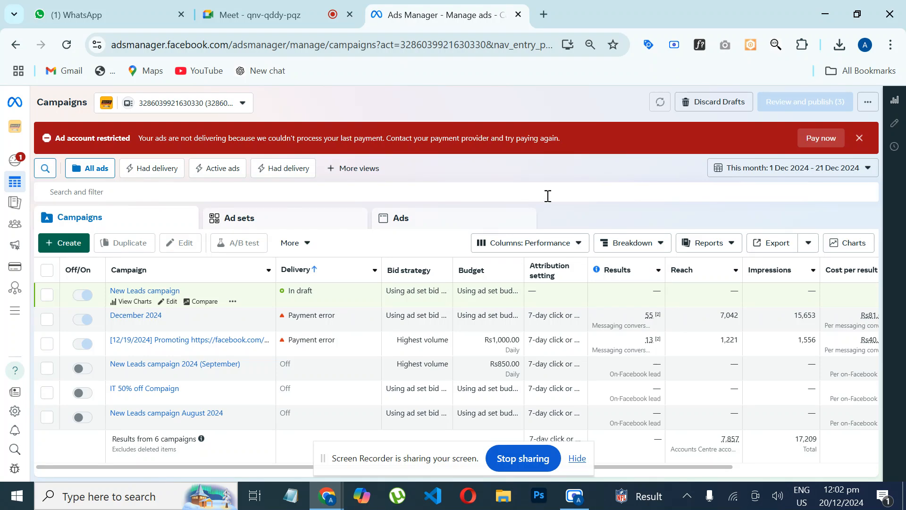
click(860, 139)
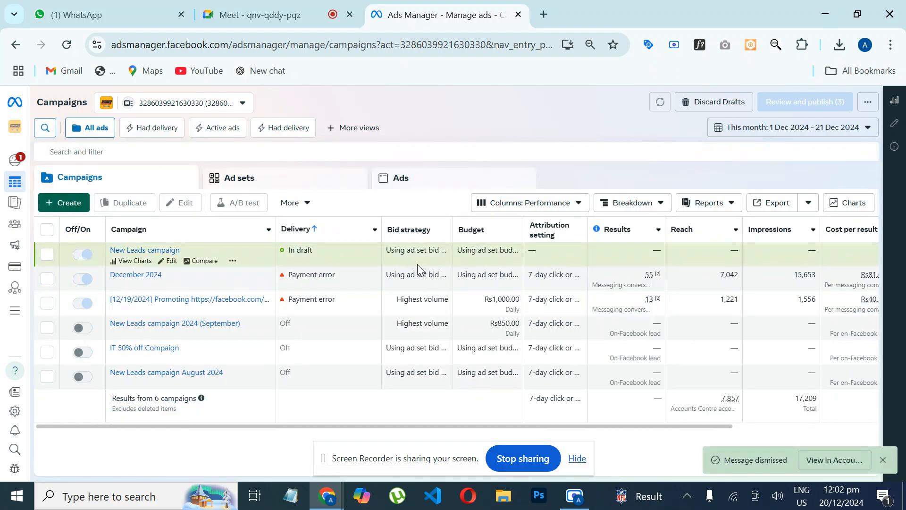
Step: Start a new auction campaign with Engagement as its objective
click(63, 209)
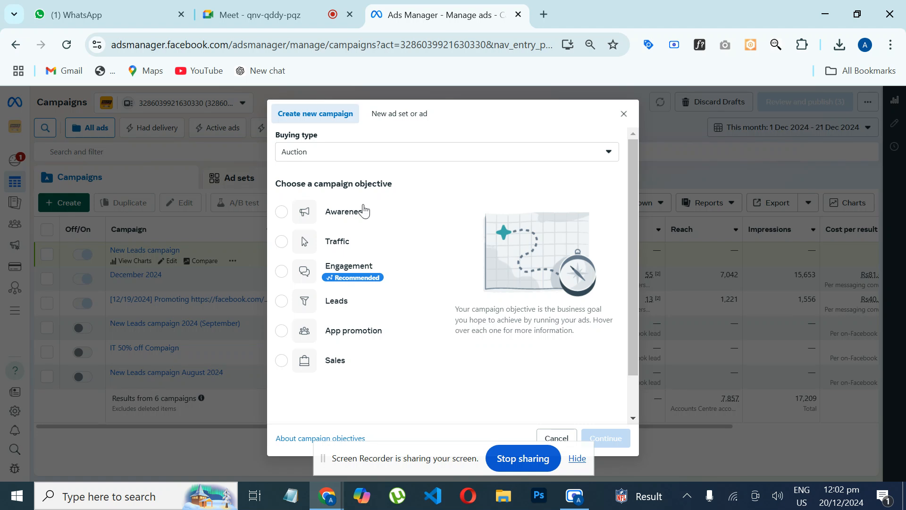
click(284, 271)
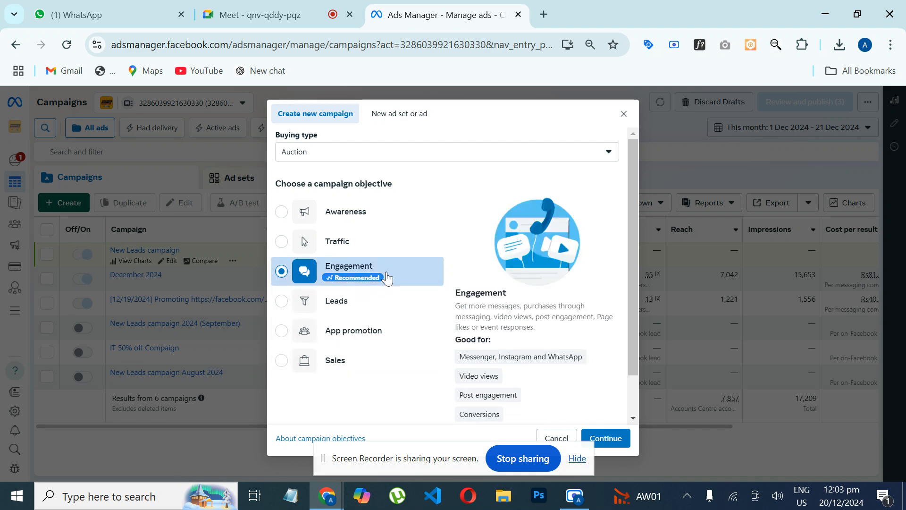
click(613, 439)
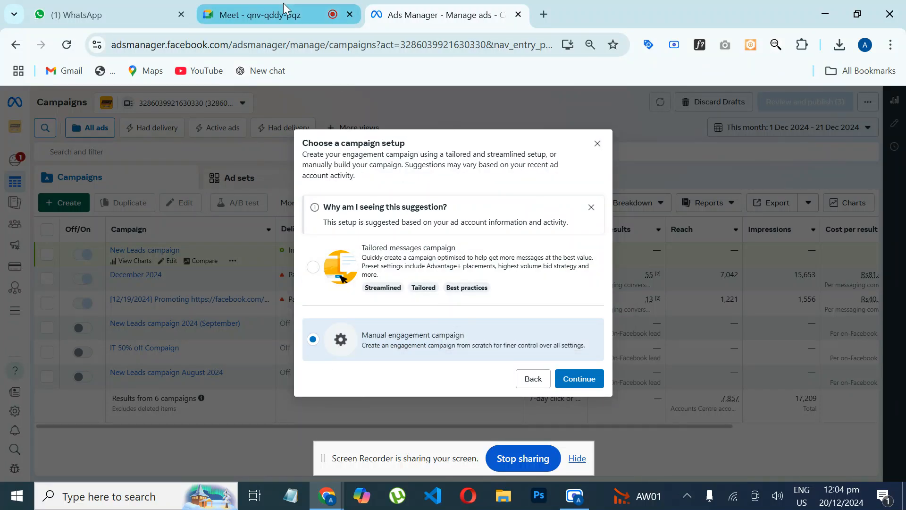
Step: Switch to the Google Meet call, admit the waiting participant, and return to Ads Manager
click(260, 15)
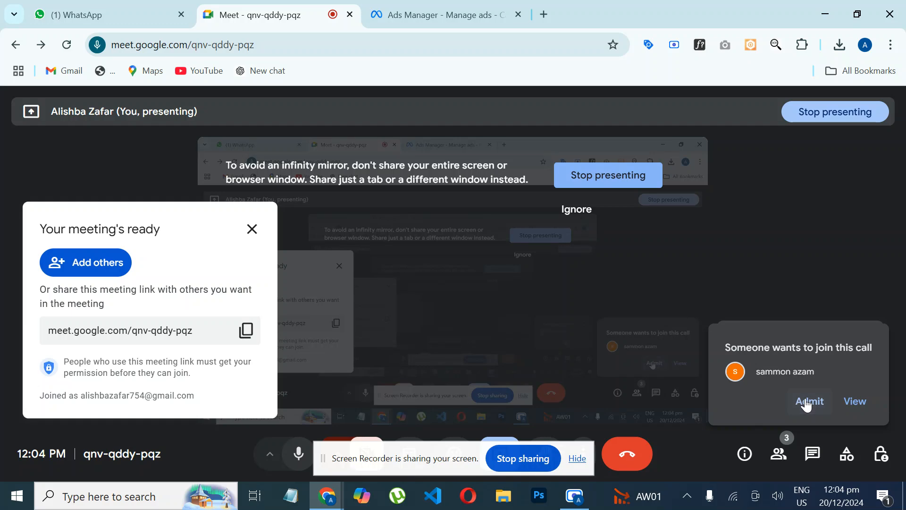
click(808, 400)
click(466, 14)
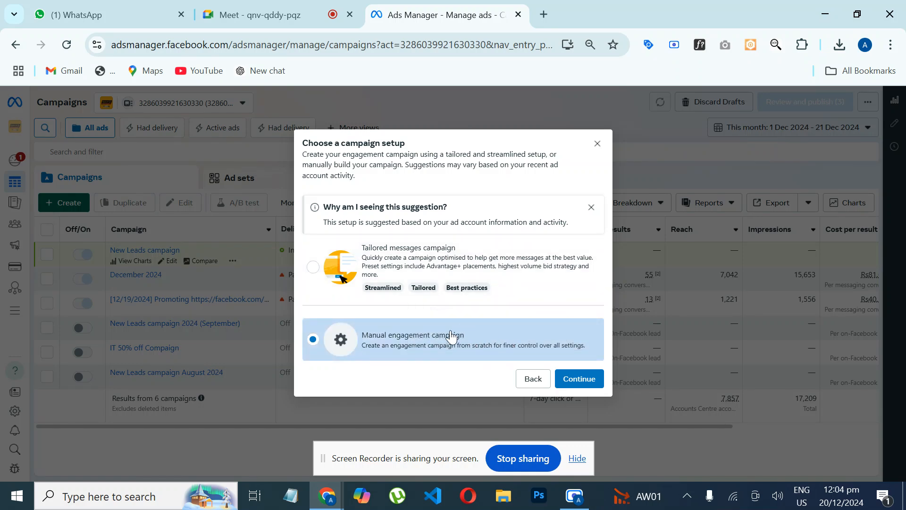
Step: Continue with the manual engagement campaign setup and select the whole campaign name
click(584, 380)
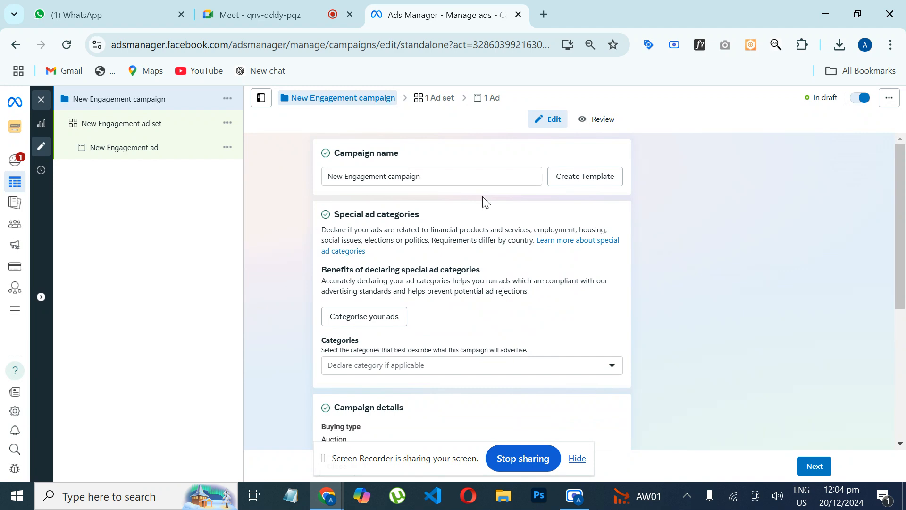
click(436, 176)
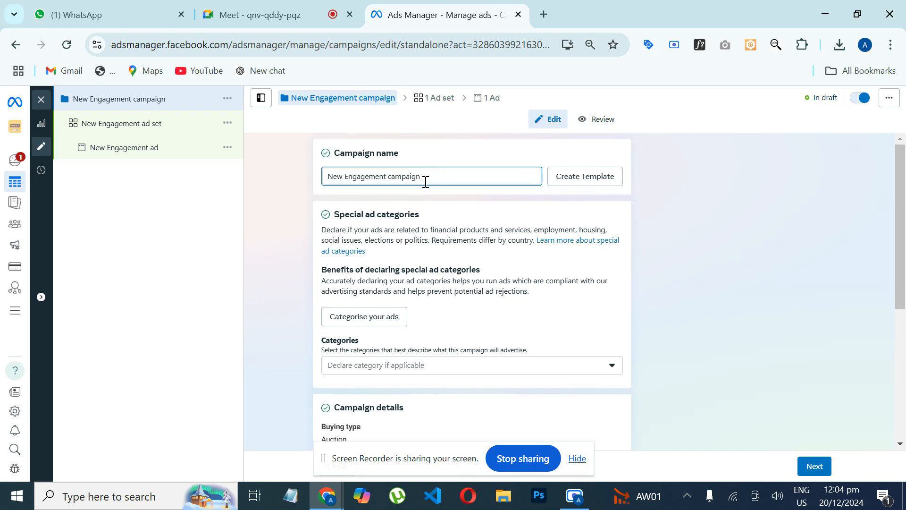
double_click(444, 178)
key(ctrl+a)
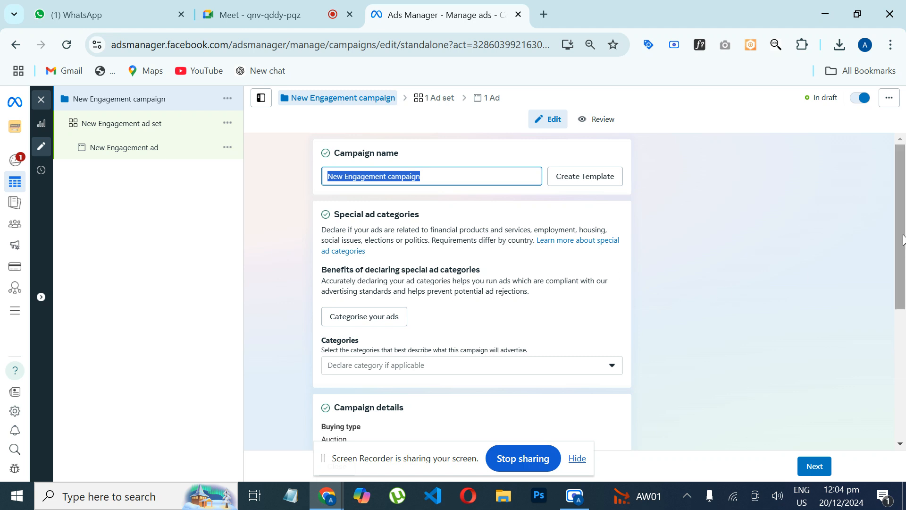
Step: Review the campaign details, Advantage campaign budget and A/B test settings, and proceed to the ad set
drag(902, 239, 904, 375)
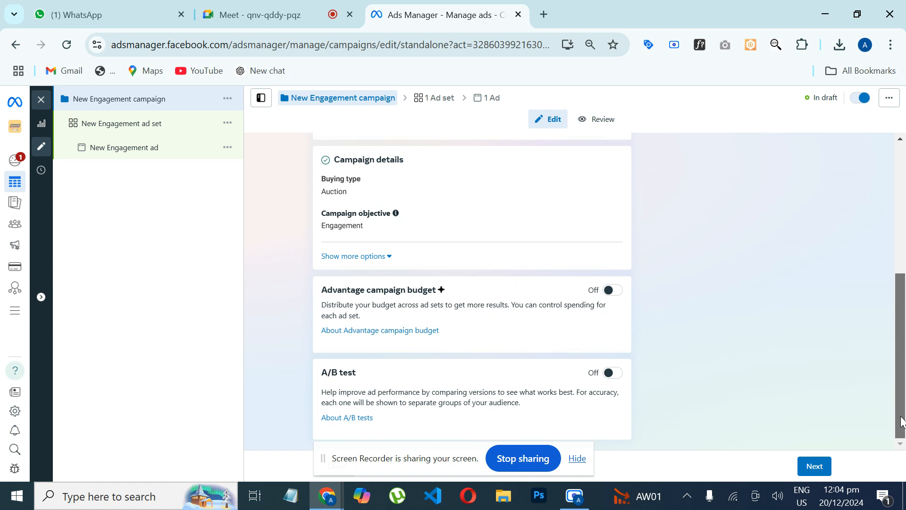
drag(900, 416, 898, 382)
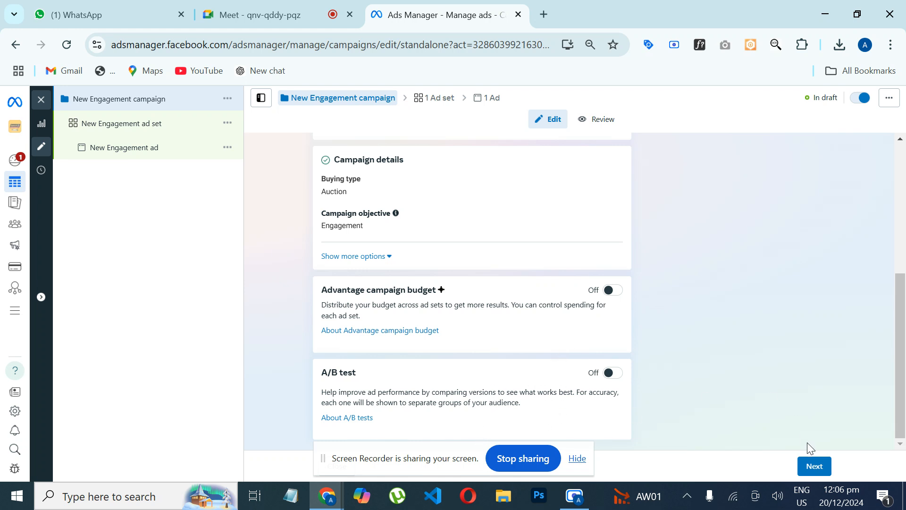
click(811, 472)
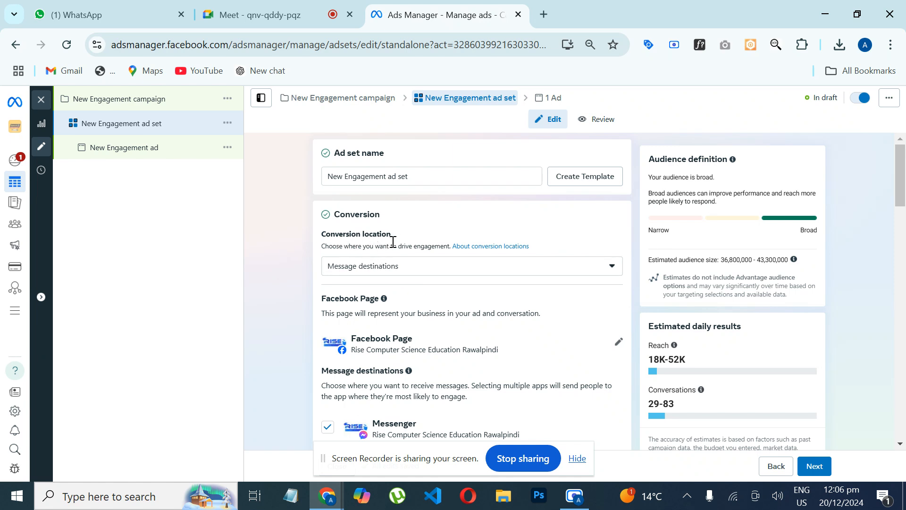
Step: Examine the ad set's conversion location choices and its message destinations
click(414, 276)
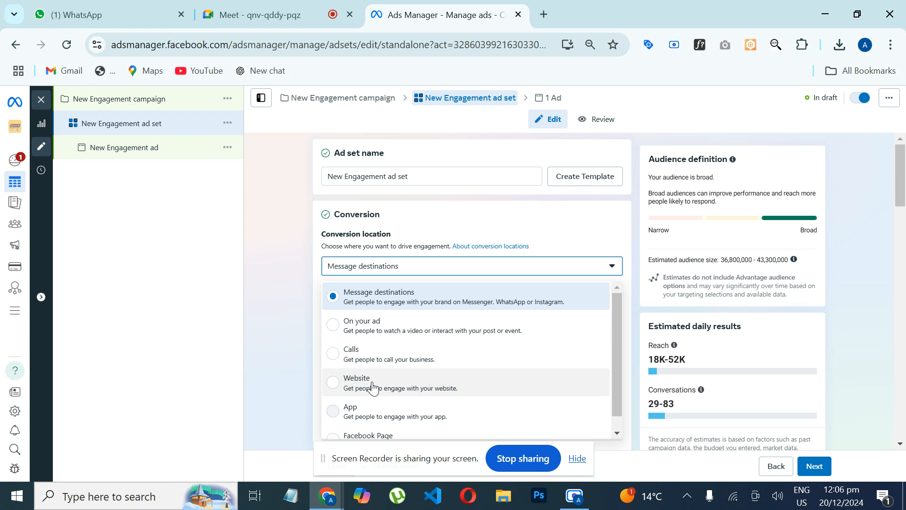
click(286, 273)
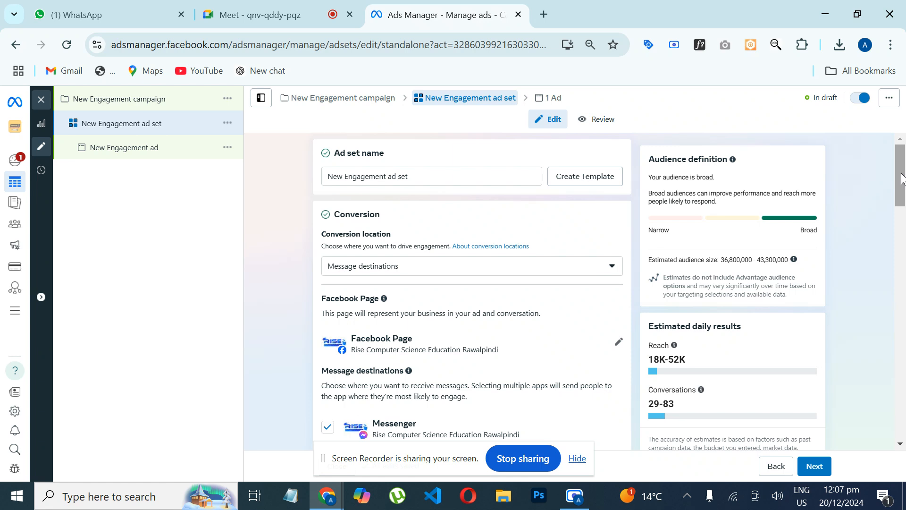
drag(902, 179, 899, 216)
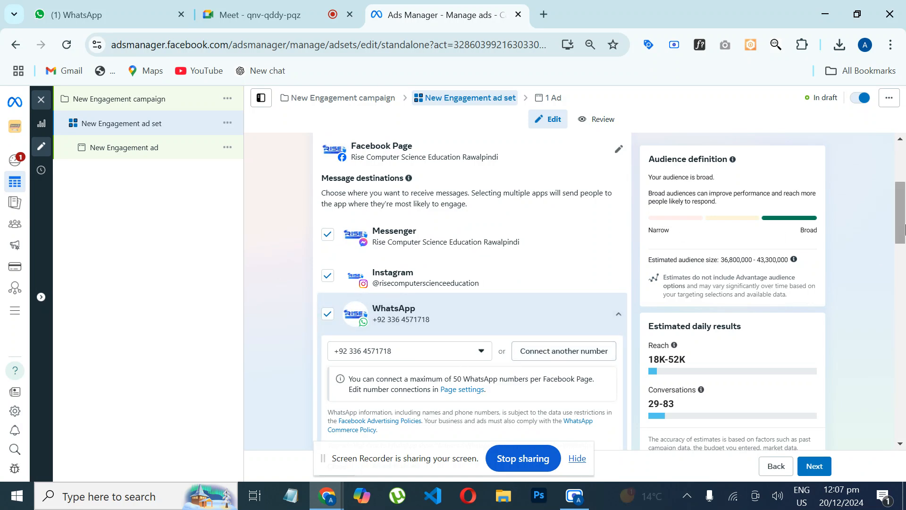
Step: Choose Maximise number of conversations as the performance goal and place the cursor in the optional bid control field
drag(904, 229, 903, 276)
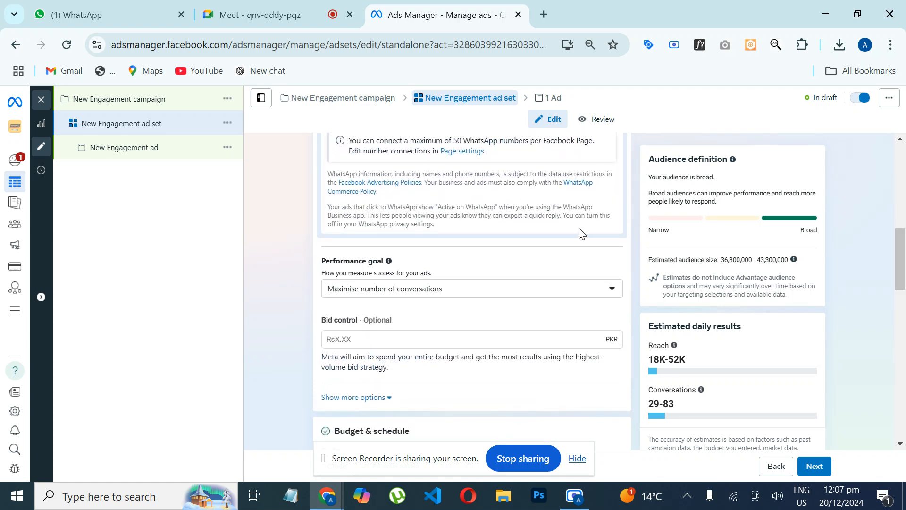
click(496, 296)
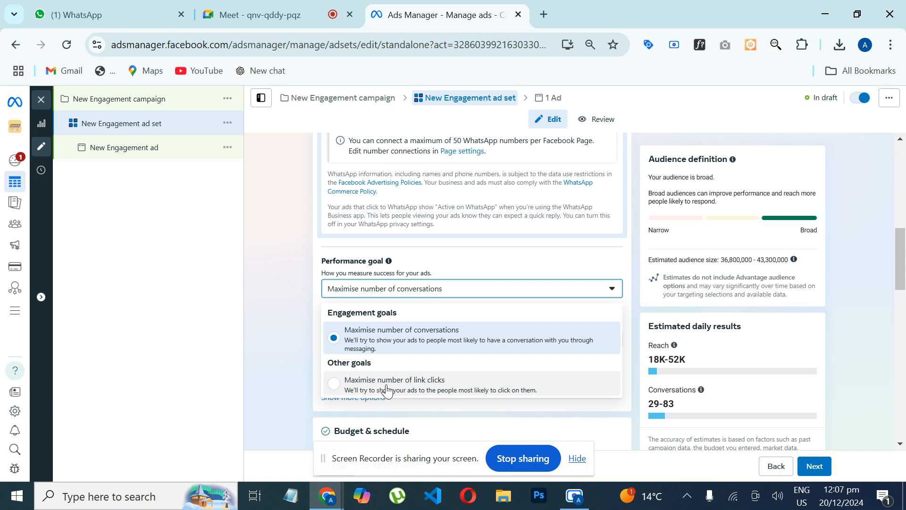
click(402, 345)
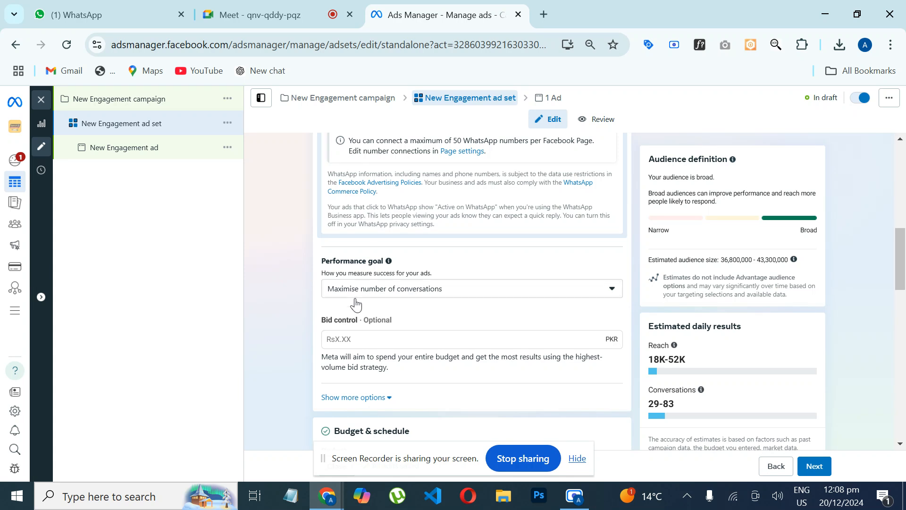
click(371, 342)
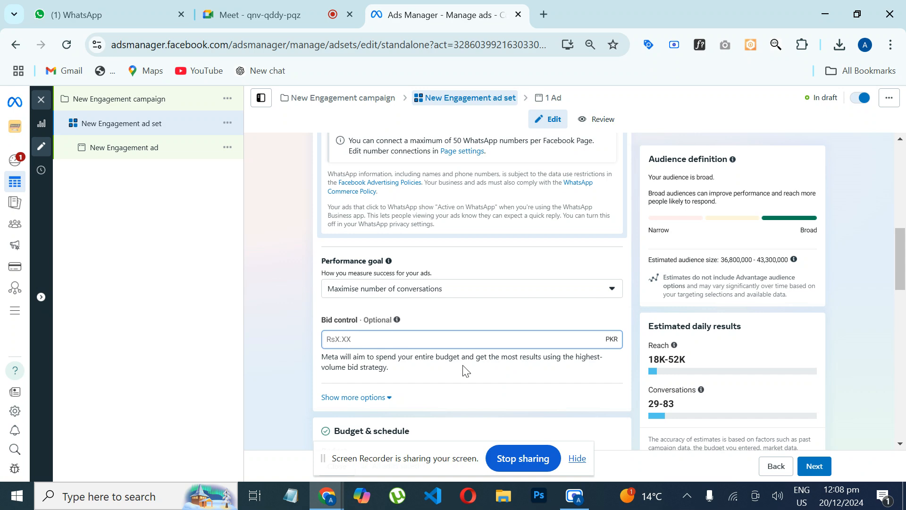
Step: Check the budget type options and set the ad set's daily budget to Rs1,000
drag(903, 267, 889, 310)
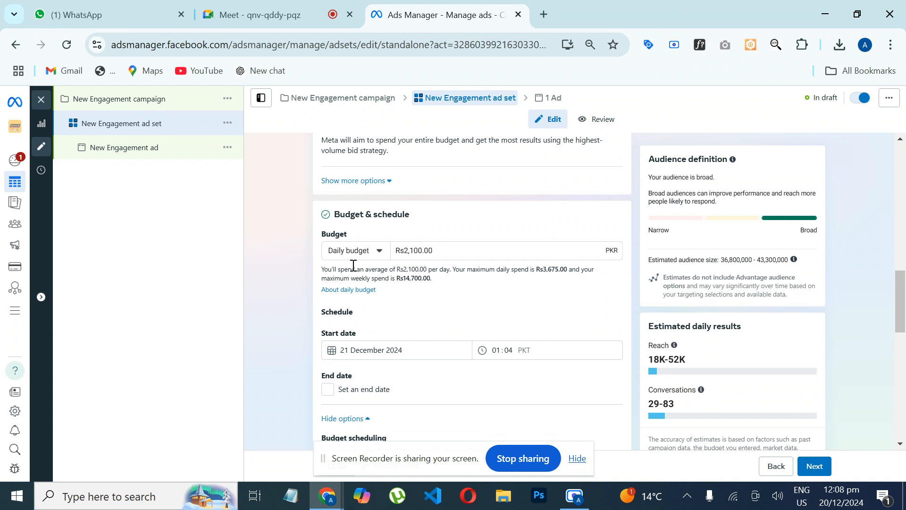
click(368, 258)
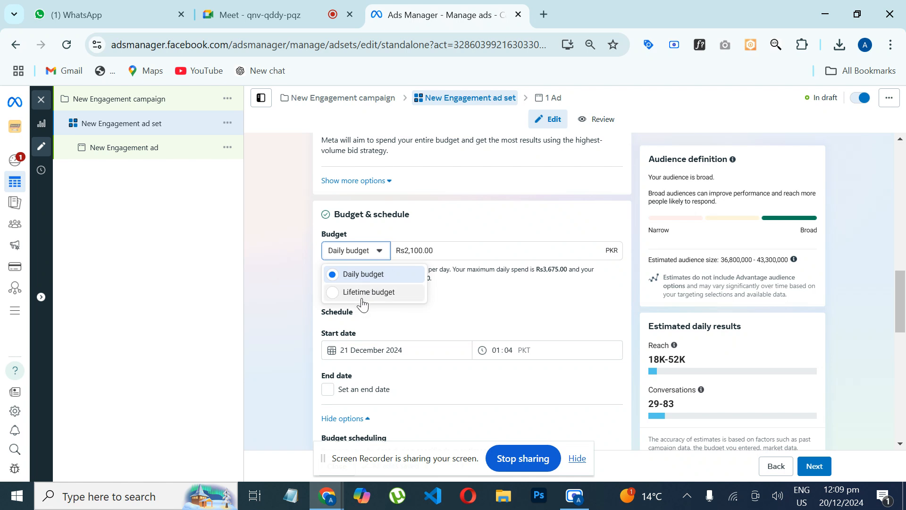
click(430, 256)
click(448, 254)
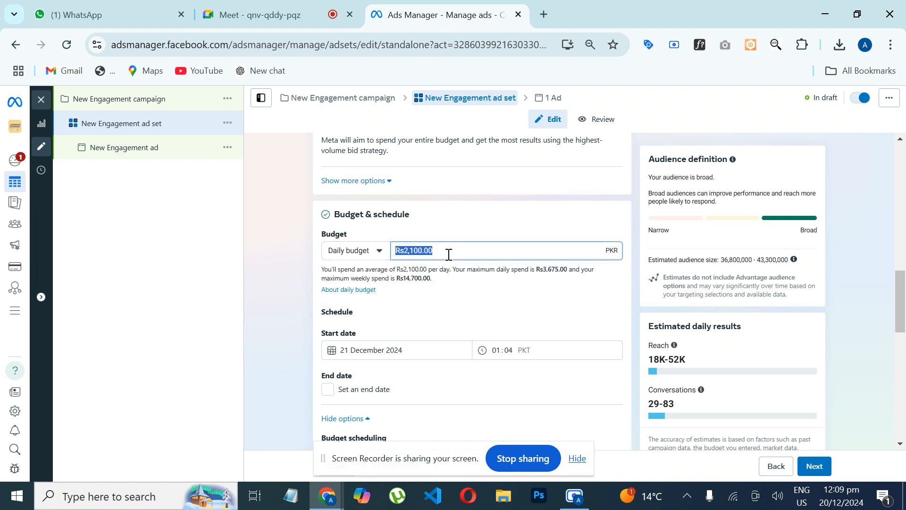
click(448, 255)
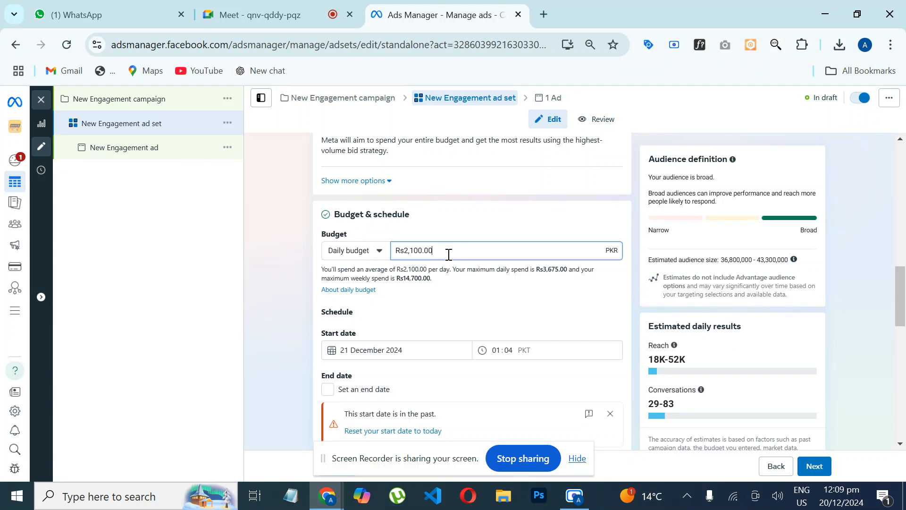
key(BackSpace)
key(BackSpace)
key(BackSpace)
key(BackSpace)
key(BackSpace)
key(BackSpace)
key(BackSpace)
key(BackSpace)
text(1)
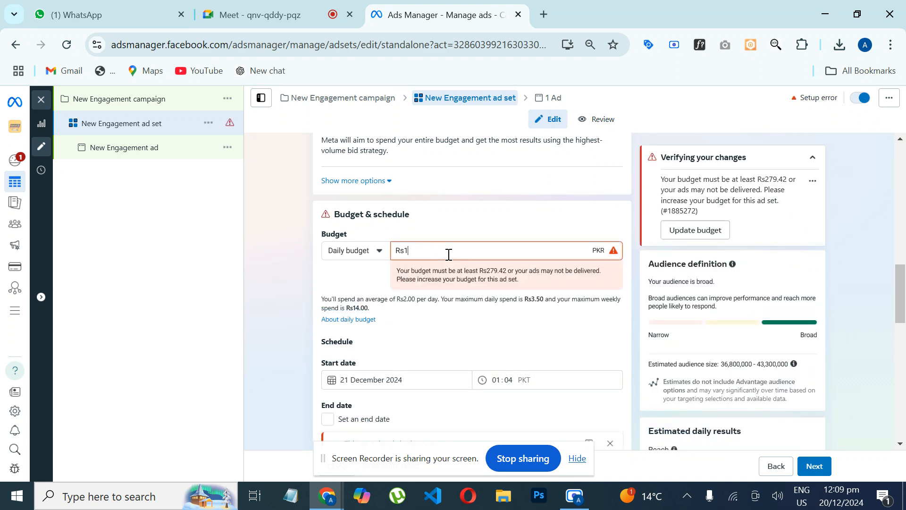
text(000)
click(461, 230)
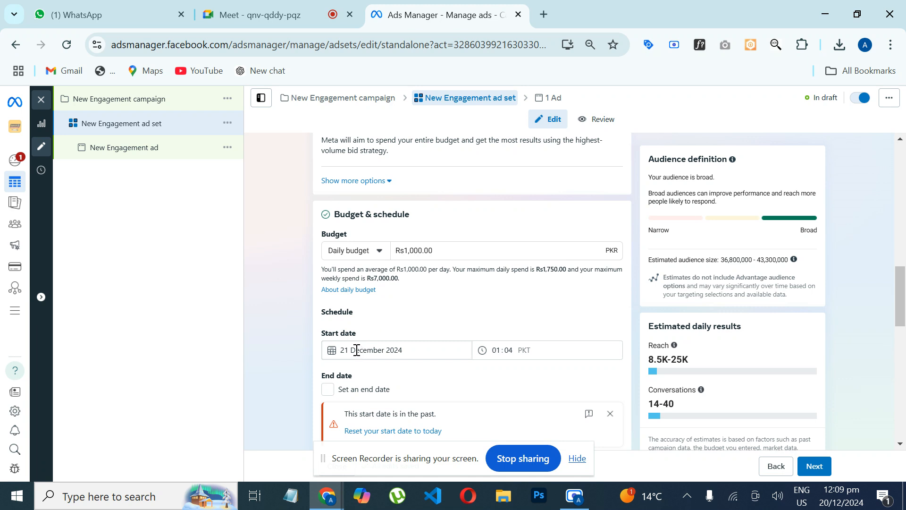
Step: Examine the start date calendar in the ad set's schedule and close it without picking a date
drag(900, 294, 900, 310)
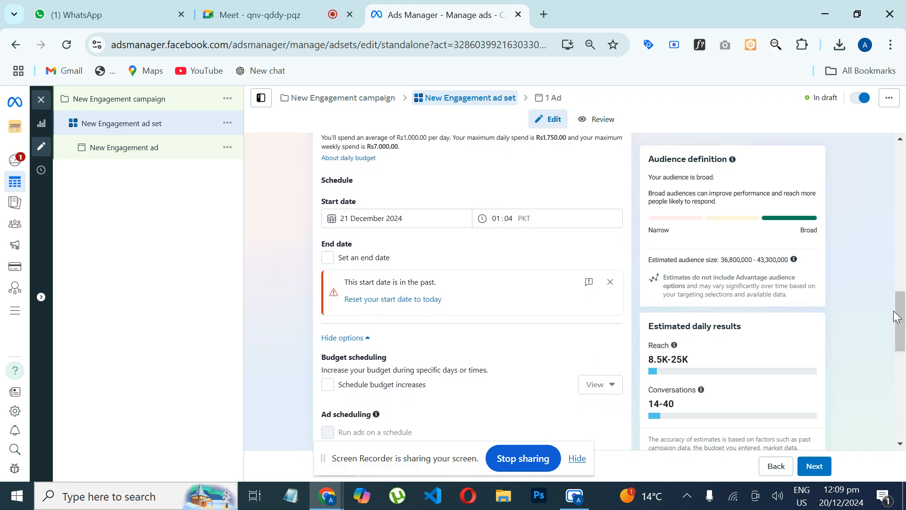
mouse_move(838, 503)
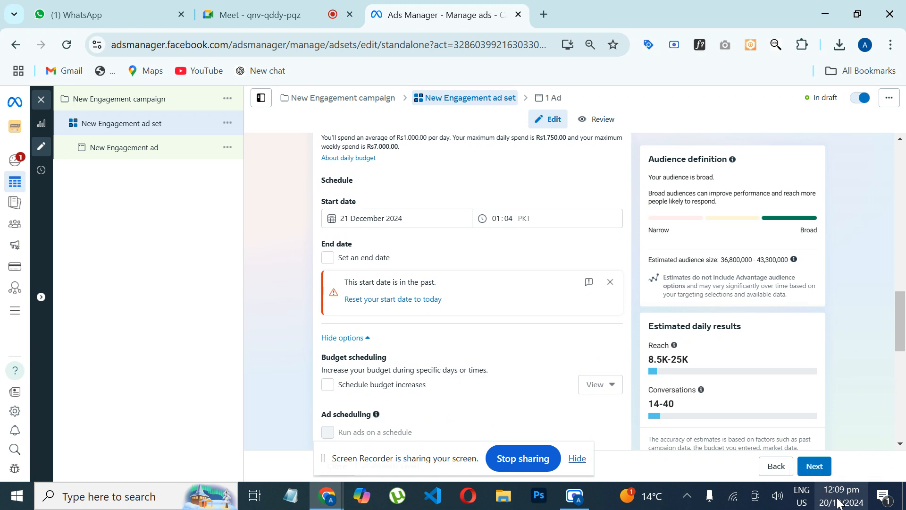
click(371, 219)
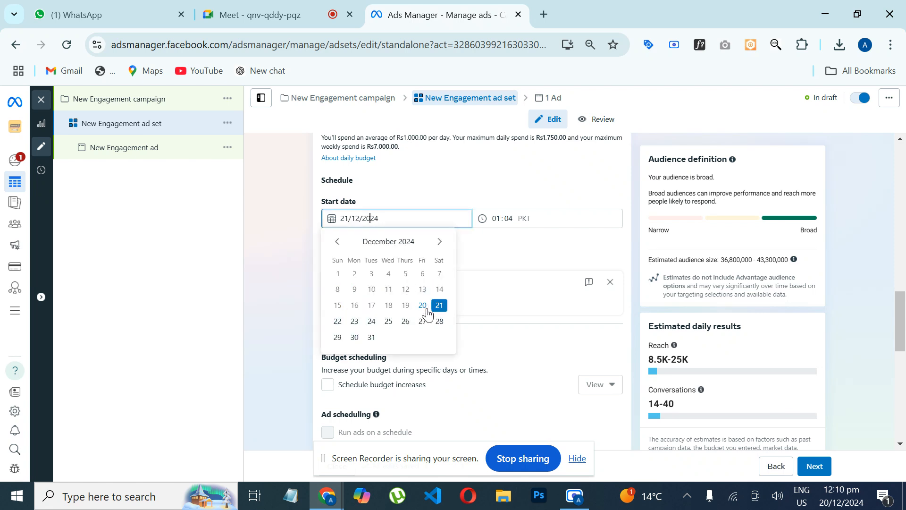
click(416, 195)
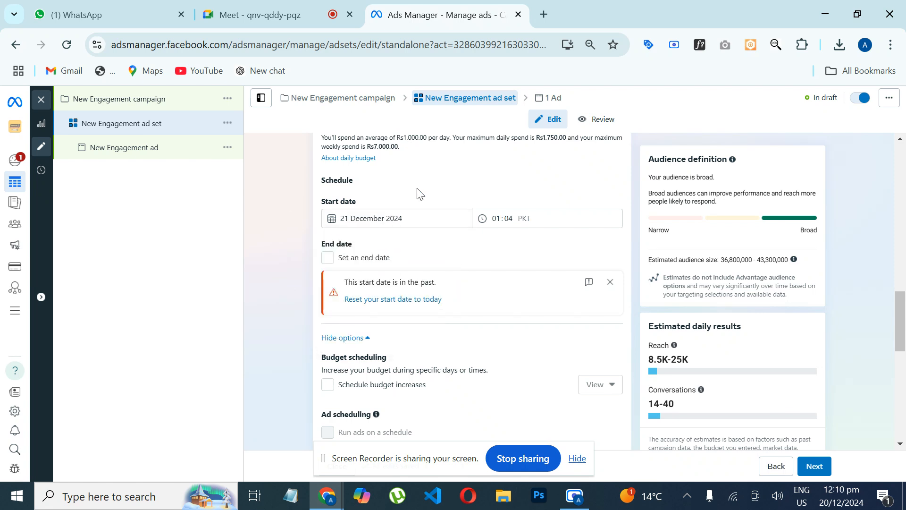
Step: Give the ad set an end date of 25 December 2024 and reset its start date to today
click(327, 258)
click(362, 279)
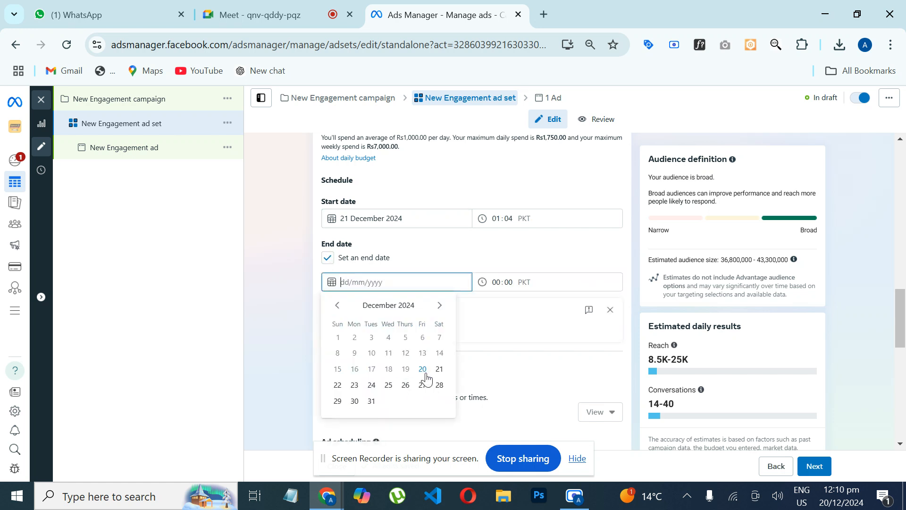
click(387, 388)
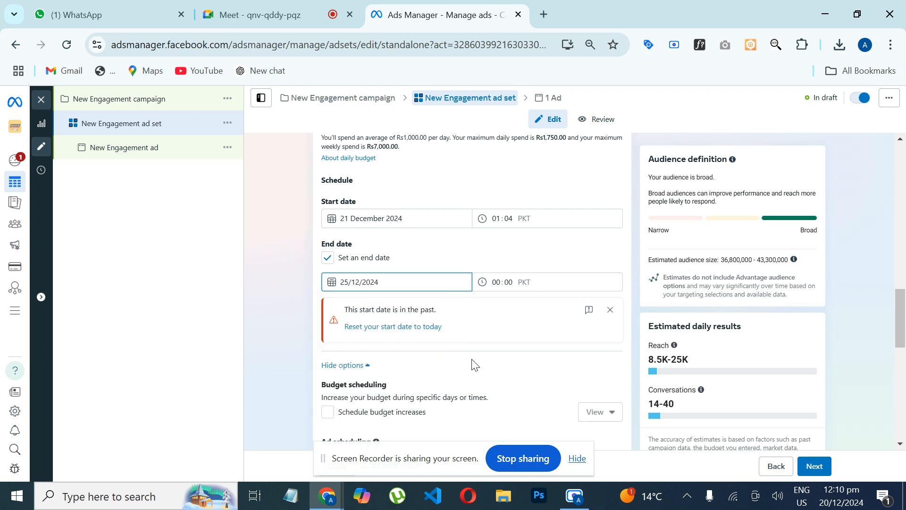
click(413, 332)
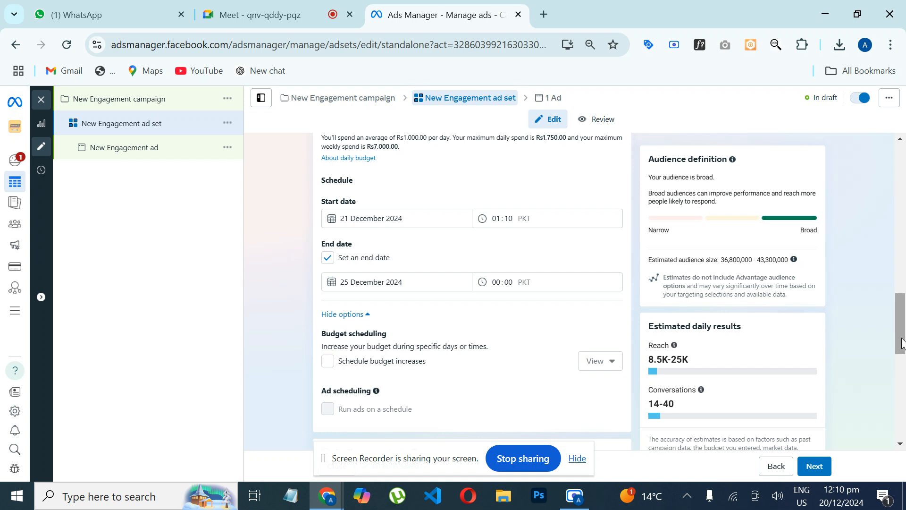
Step: Try scheduling budget increases, look over the time period's dates and increase amount, remove that period and switch the option off again
drag(902, 344, 901, 374)
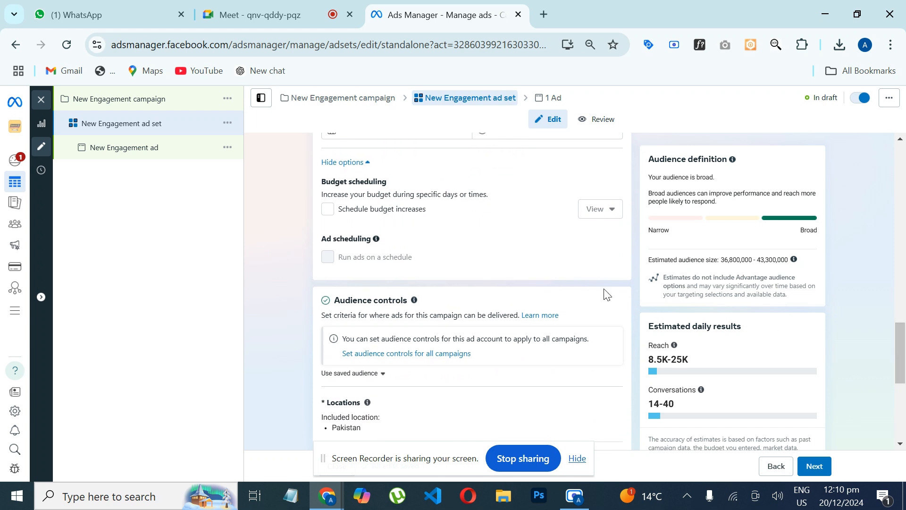
click(330, 211)
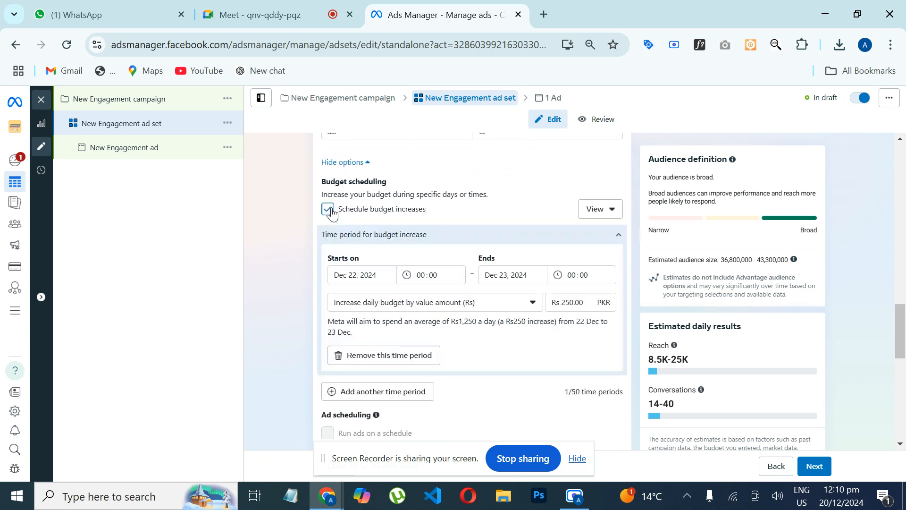
click(366, 276)
click(496, 267)
click(579, 302)
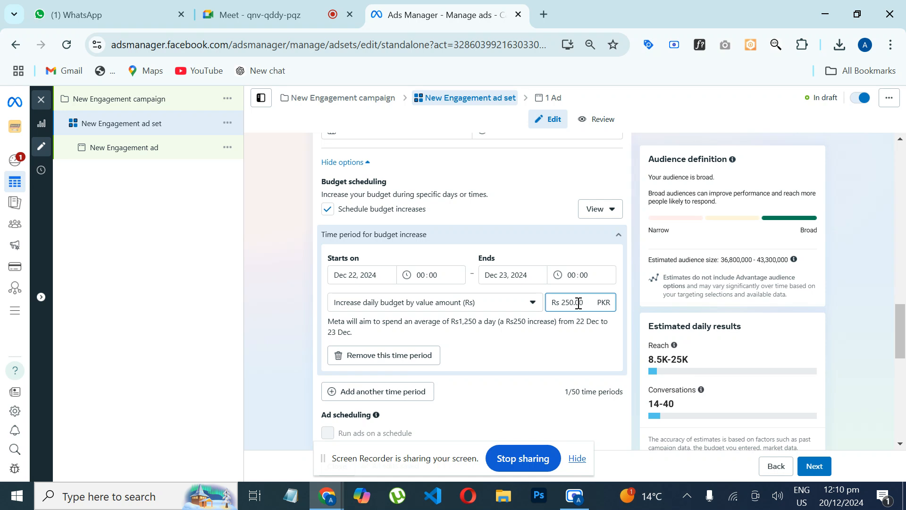
click(402, 366)
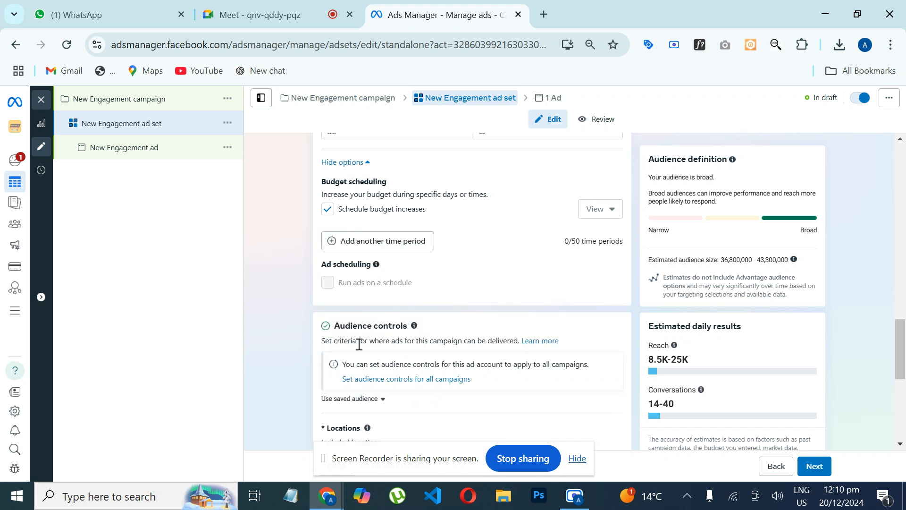
click(329, 211)
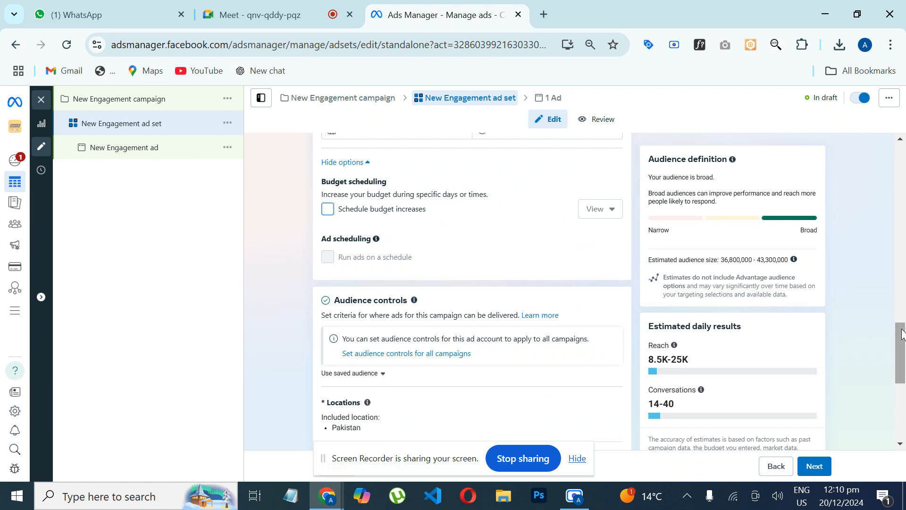
Step: Replace Pakistan with Rawalpindi, Punjab as the included location in the ad set's audience controls
drag(901, 336, 899, 367)
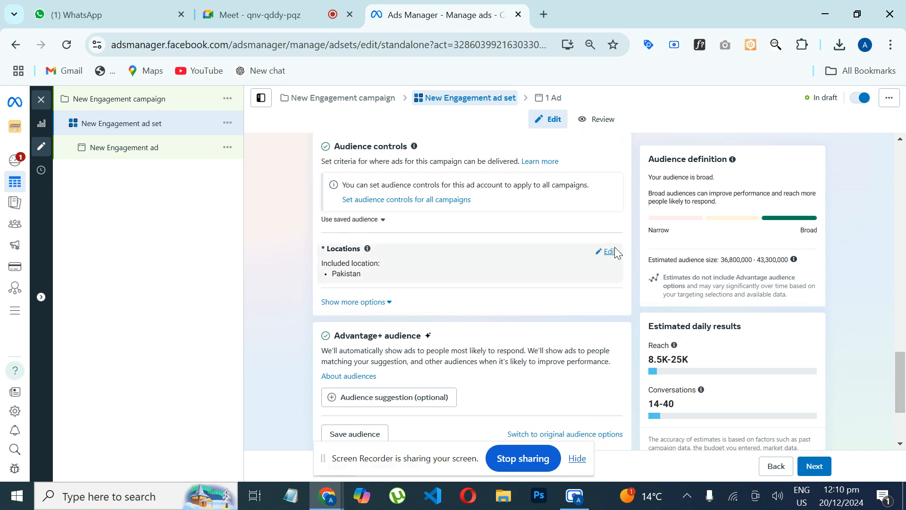
click(609, 251)
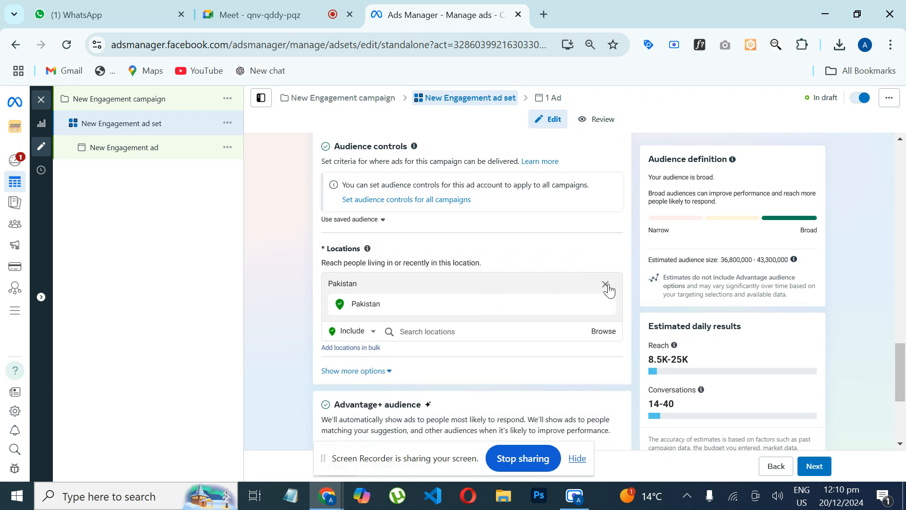
click(606, 284)
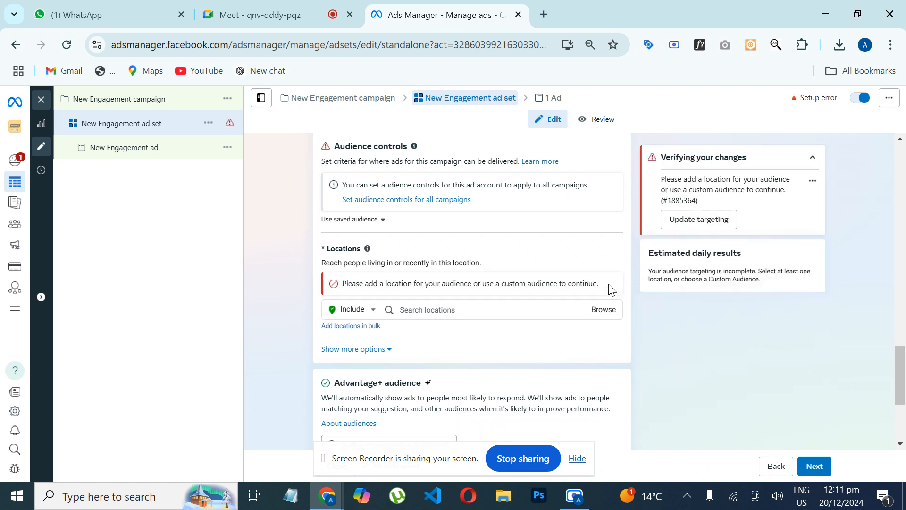
click(490, 309)
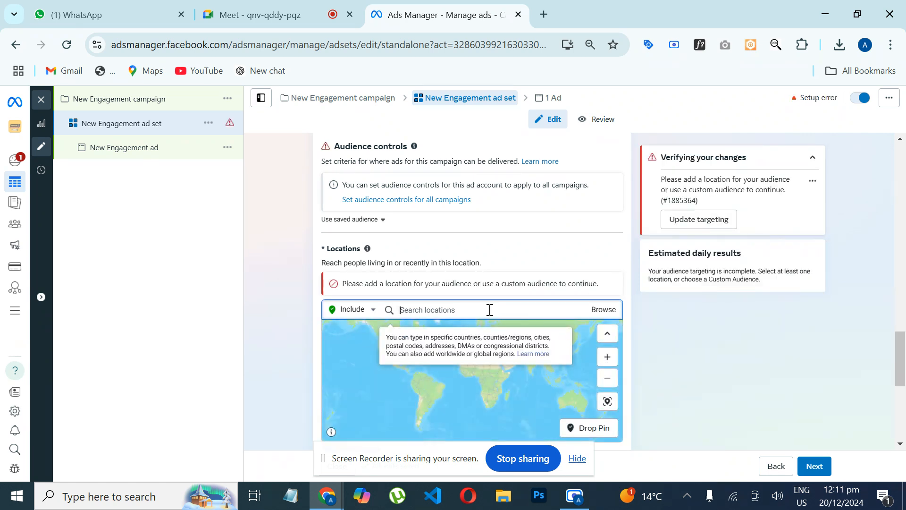
text(rawalpindi)
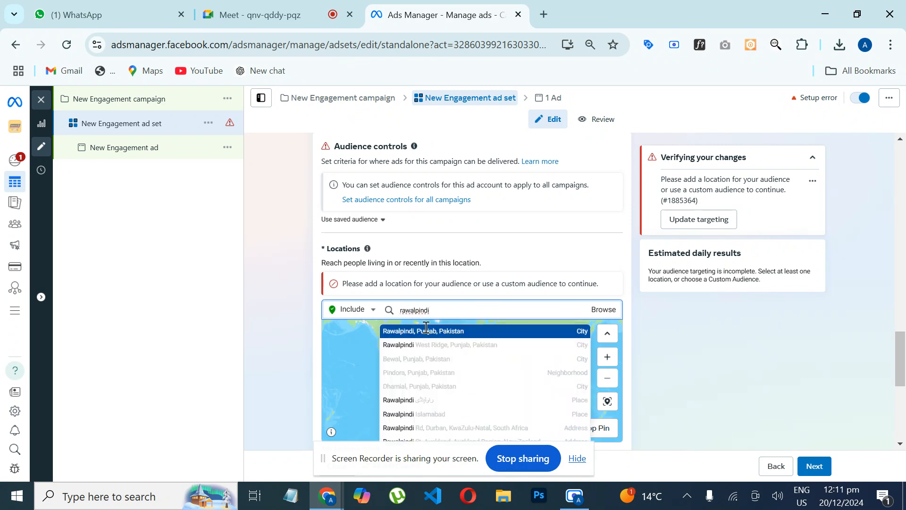
click(426, 330)
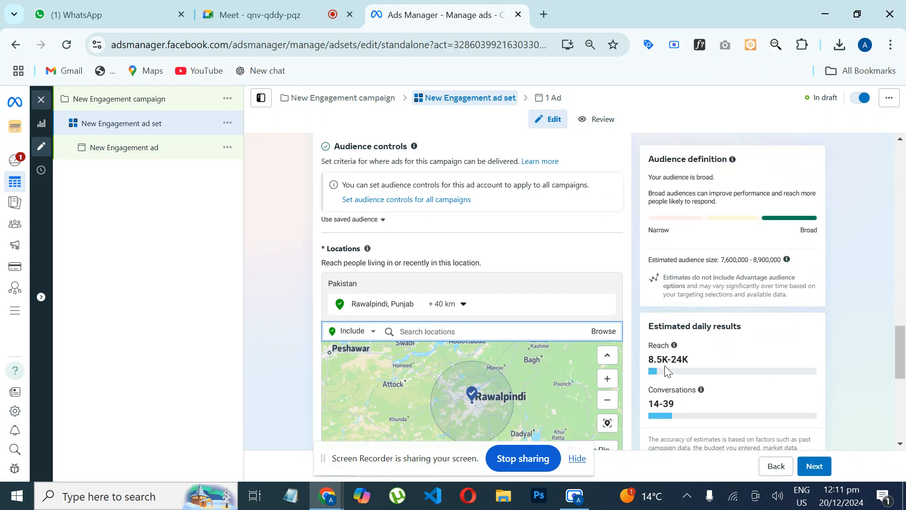
Step: Examine the estimated daily reach and conversations for the Rawalpindi audience
drag(647, 358, 703, 366)
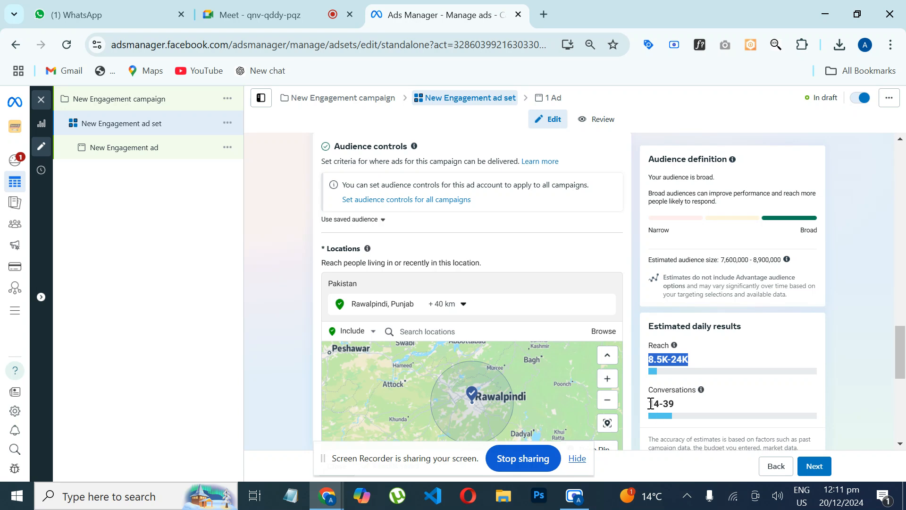
drag(650, 404, 682, 411)
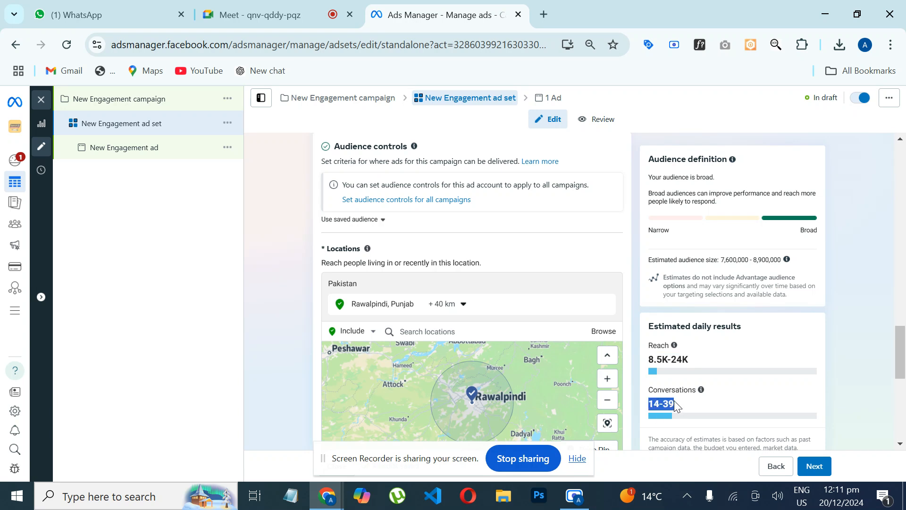
click(674, 402)
Step: Try a 24 km radius around Rawalpindi and check the estimated daily results for it
click(443, 305)
double_click(498, 375)
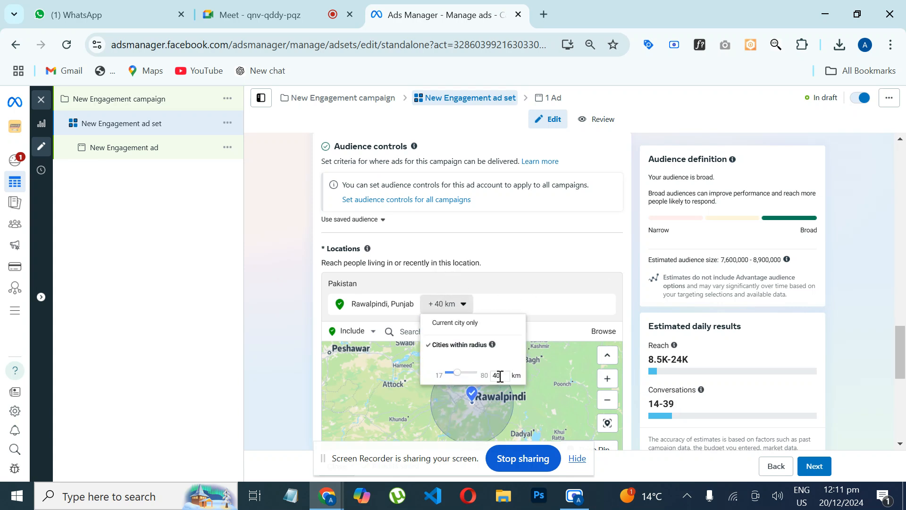
text(24)
click(542, 307)
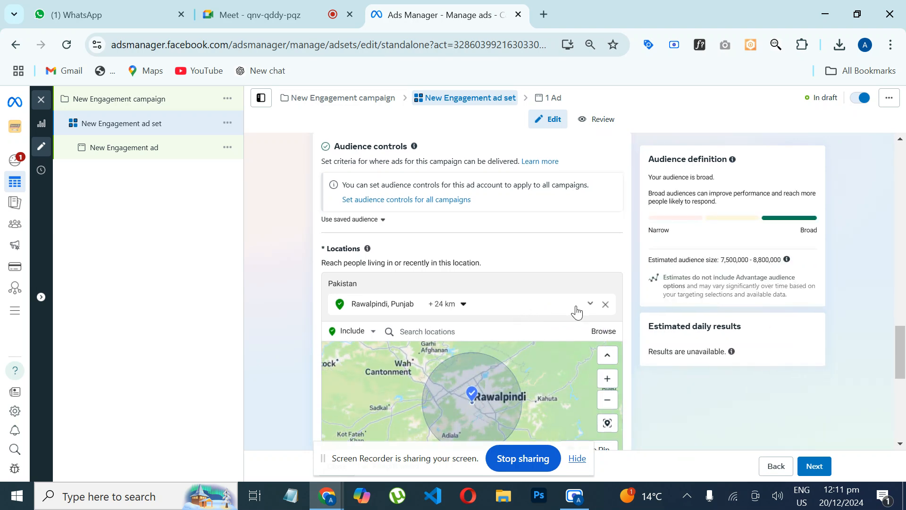
drag(650, 351, 726, 352)
click(720, 378)
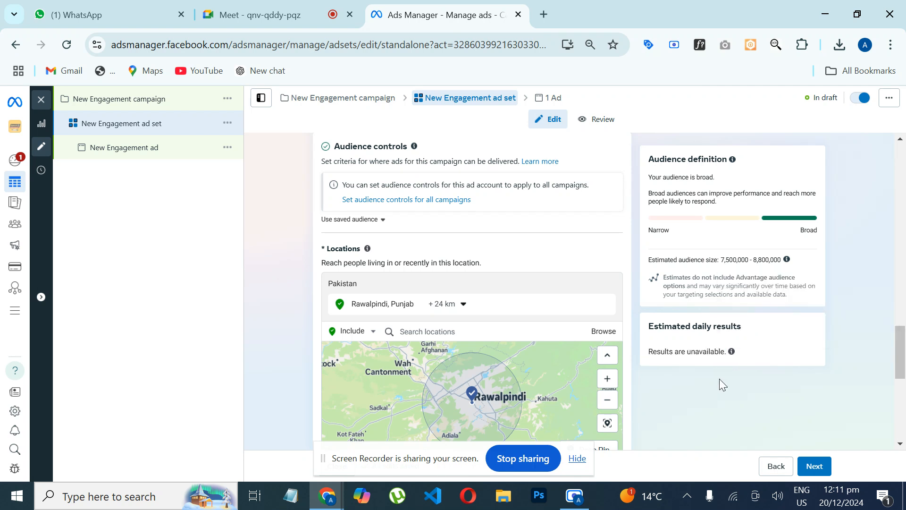
Step: Return the radius around Rawalpindi to 40 km
click(461, 303)
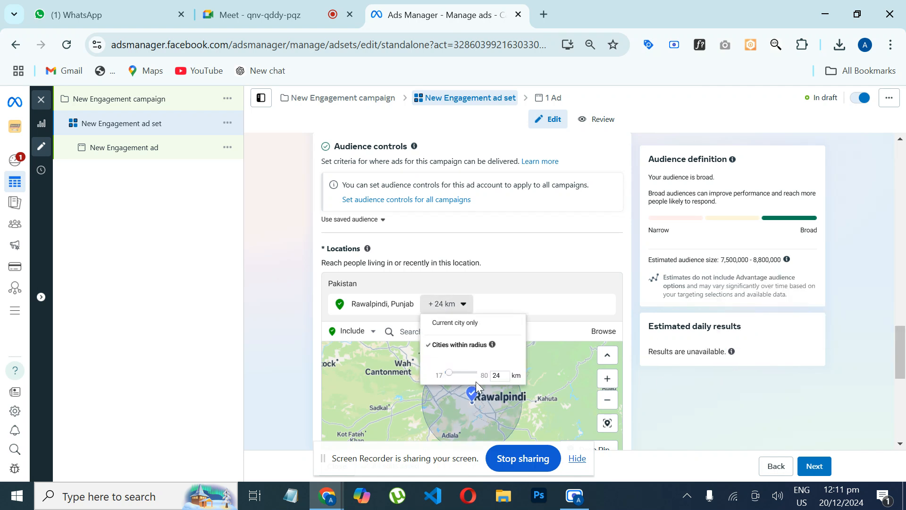
text(40)
click(868, 315)
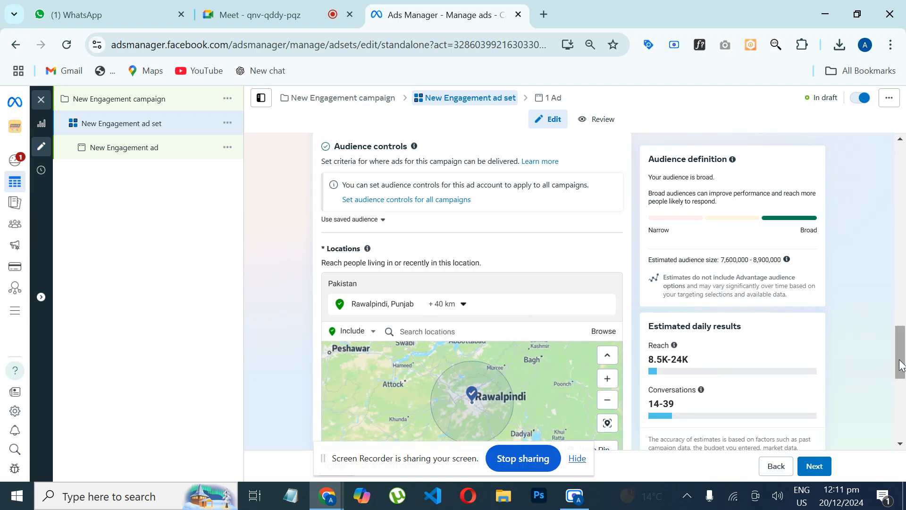
Step: Try a radius of 28 km and one of 30 km around Rawalpindi to compare the estimated results
drag(899, 364, 902, 372)
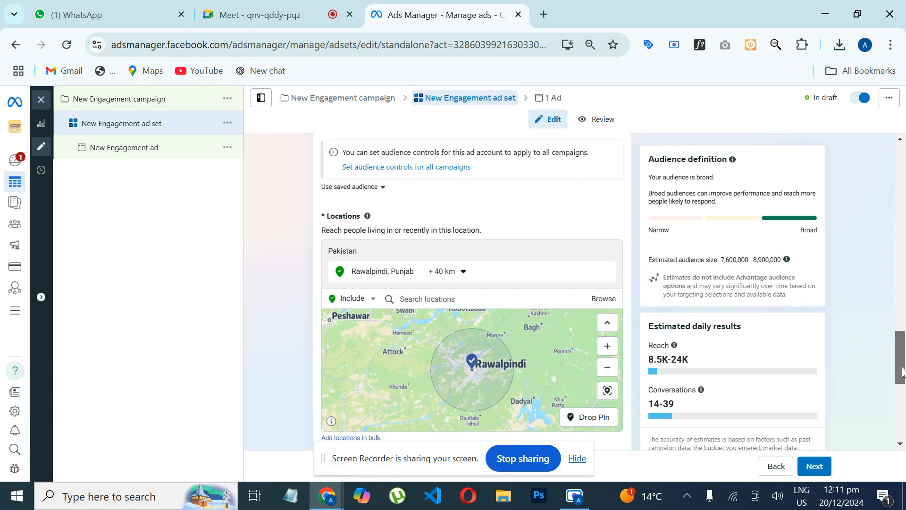
click(444, 271)
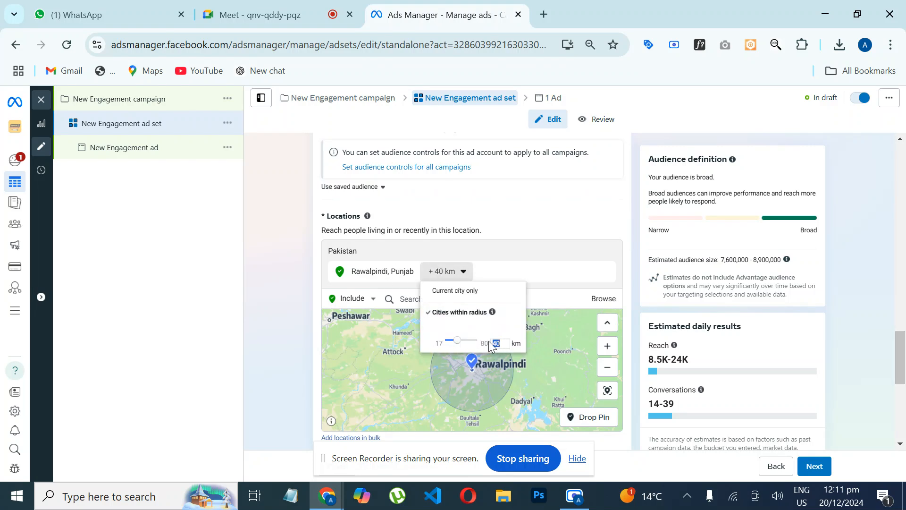
text(28)
click(562, 291)
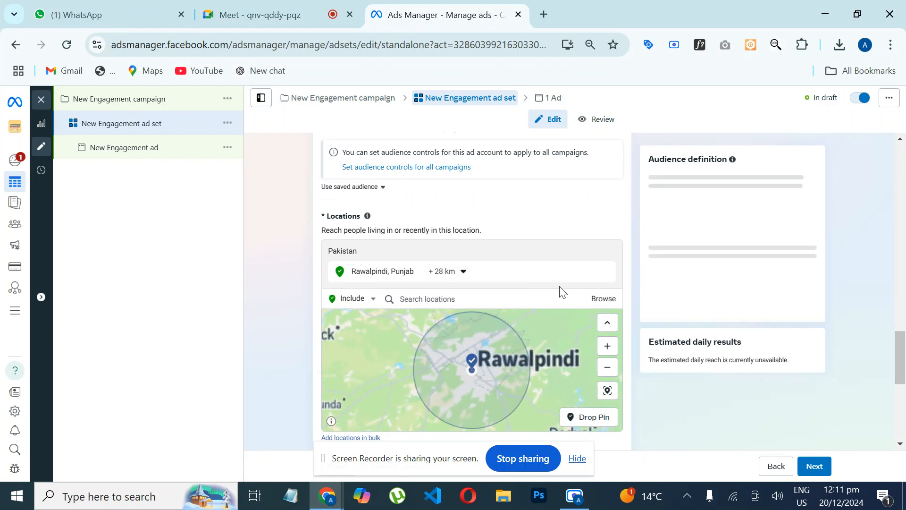
click(447, 272)
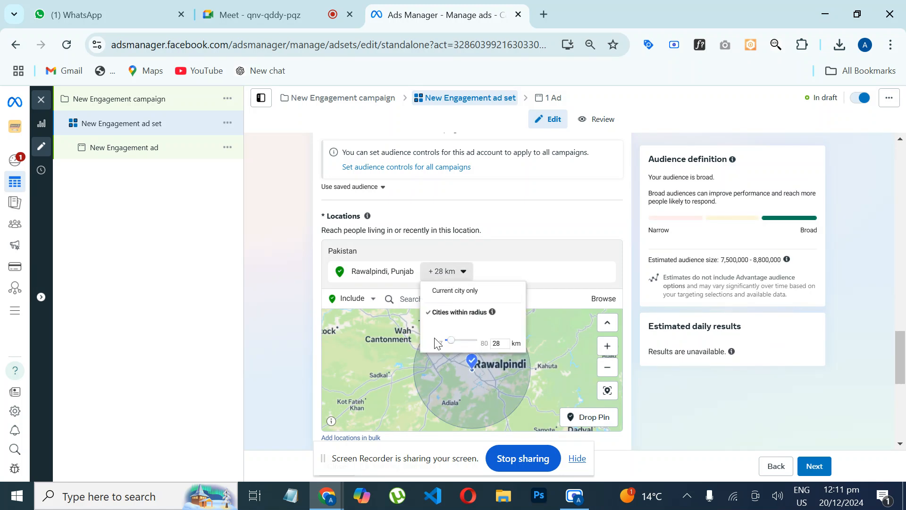
drag(500, 344, 494, 345)
text(30)
click(580, 283)
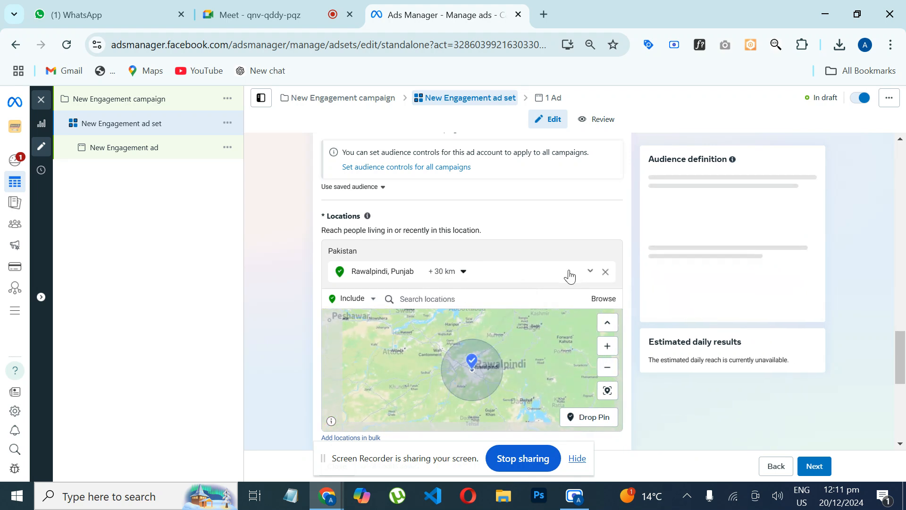
Step: Set the radius around the Rawalpindi location to 35 km
click(443, 272)
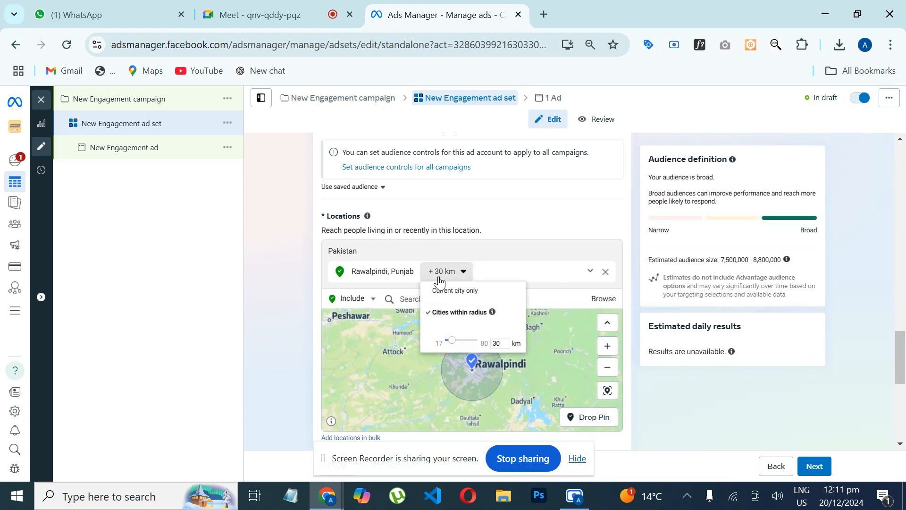
click(503, 345)
key(BackSpace)
text(5)
key(Return)
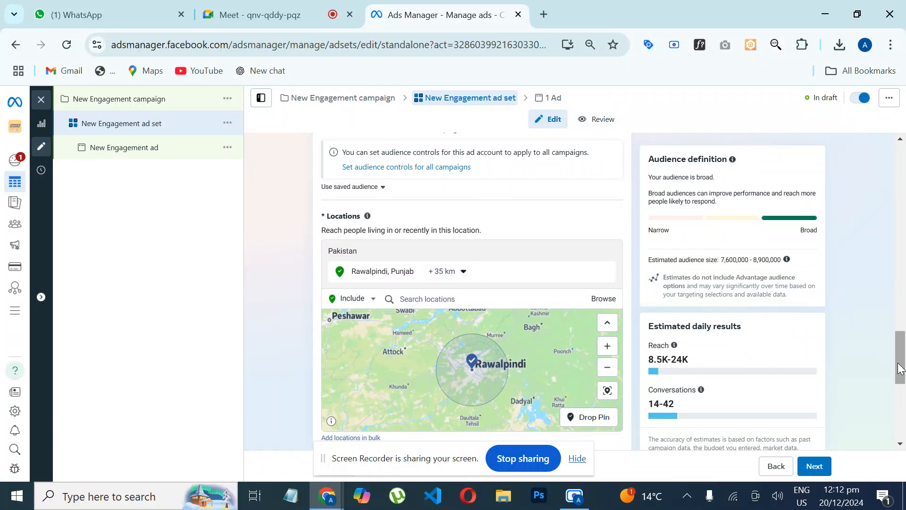
Step: Add an audience suggestion to the Advantage+ audience and set its maximum age to 47
drag(900, 361, 904, 392)
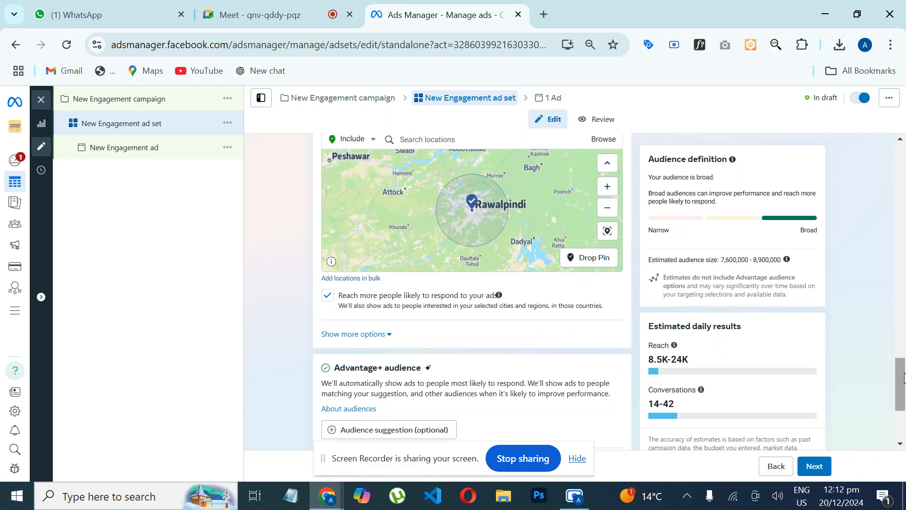
drag(905, 378, 903, 409)
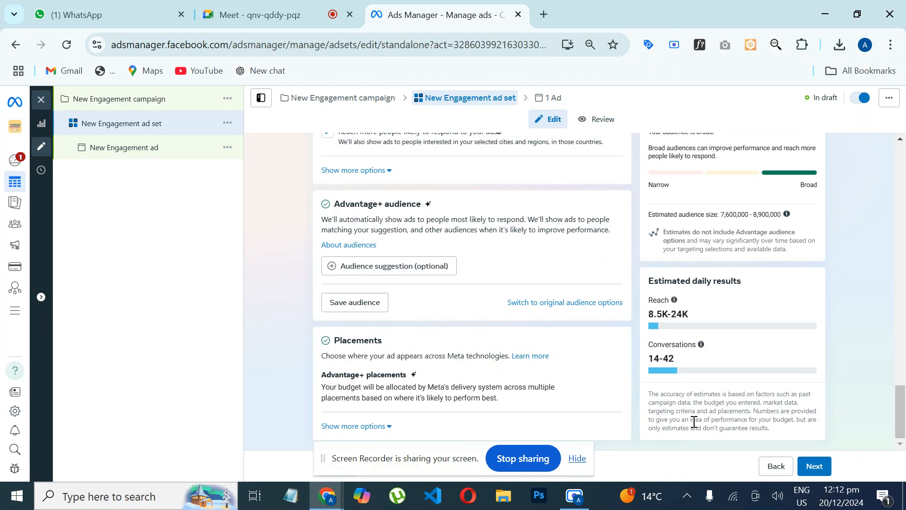
click(417, 269)
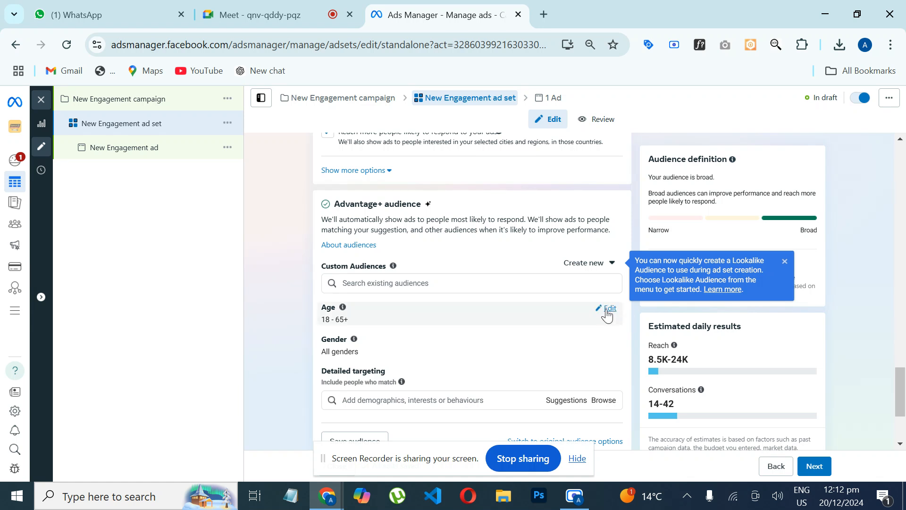
click(608, 309)
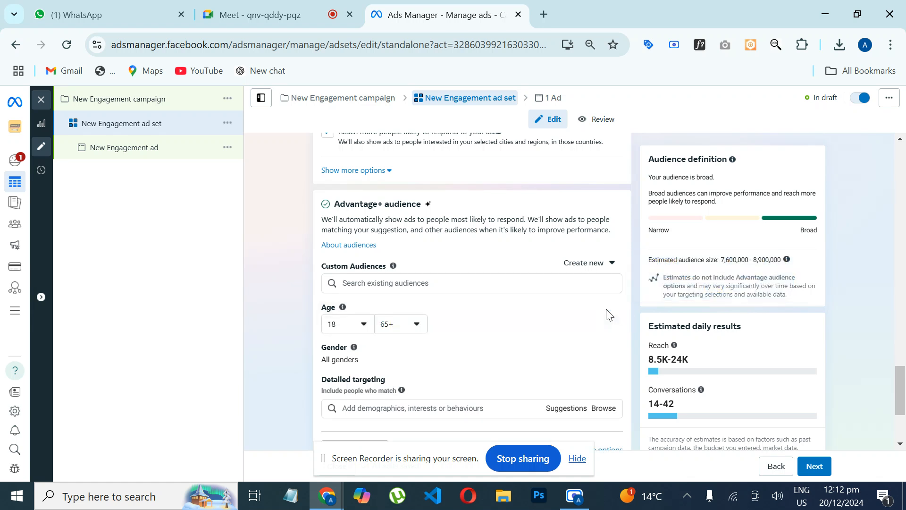
click(414, 325)
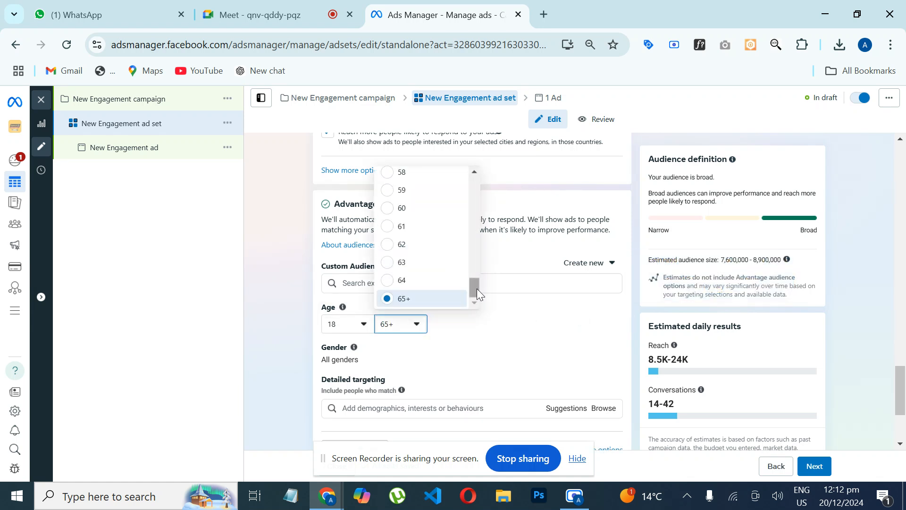
drag(476, 288, 474, 245)
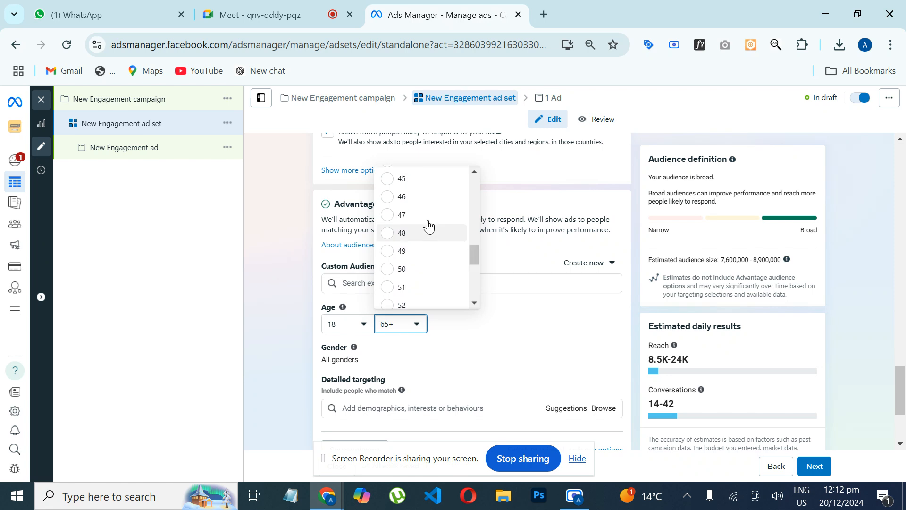
click(388, 217)
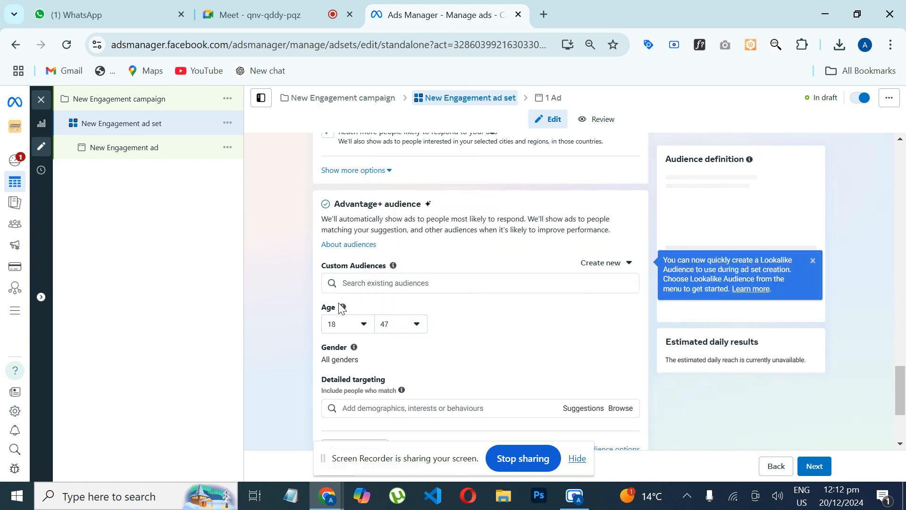
Step: Search detailed targeting for "english lan" and add the interest English language (languages) to the audience
mouse_move(343, 307)
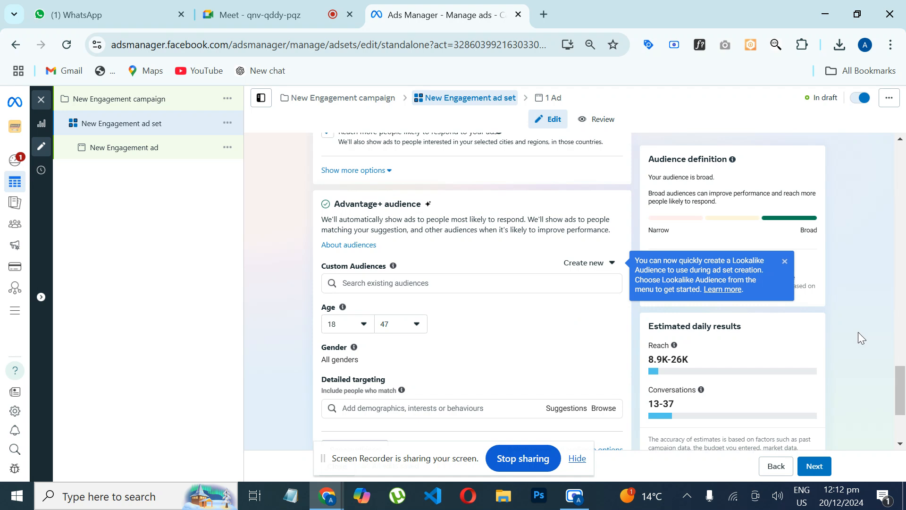
drag(901, 393, 903, 413)
mouse_move(609, 237)
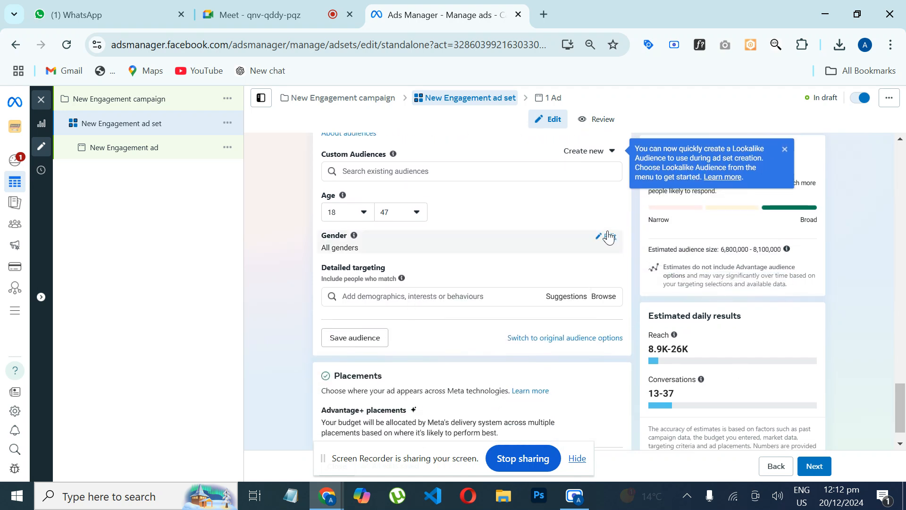
click(400, 298)
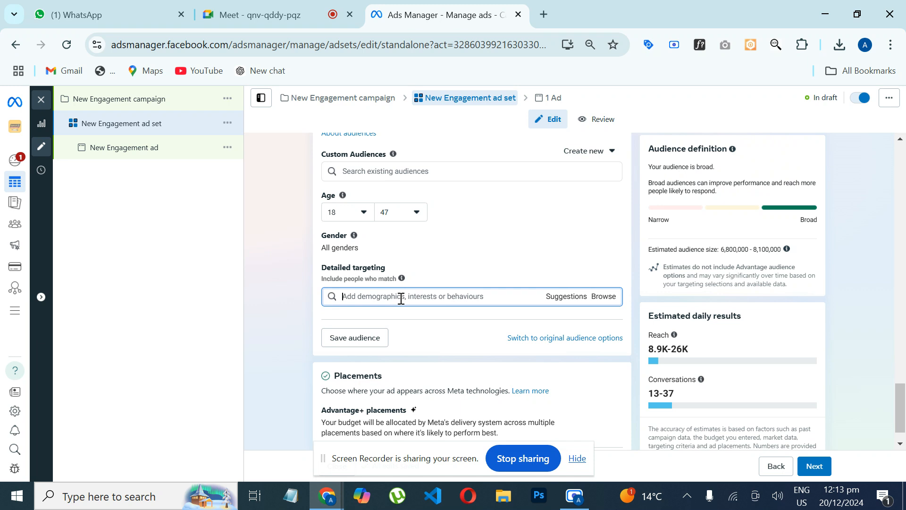
text(english )
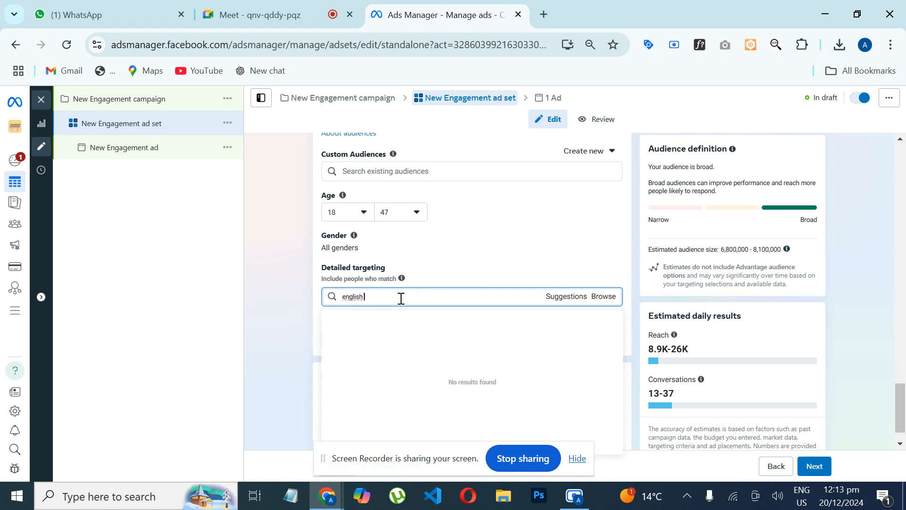
text(lan)
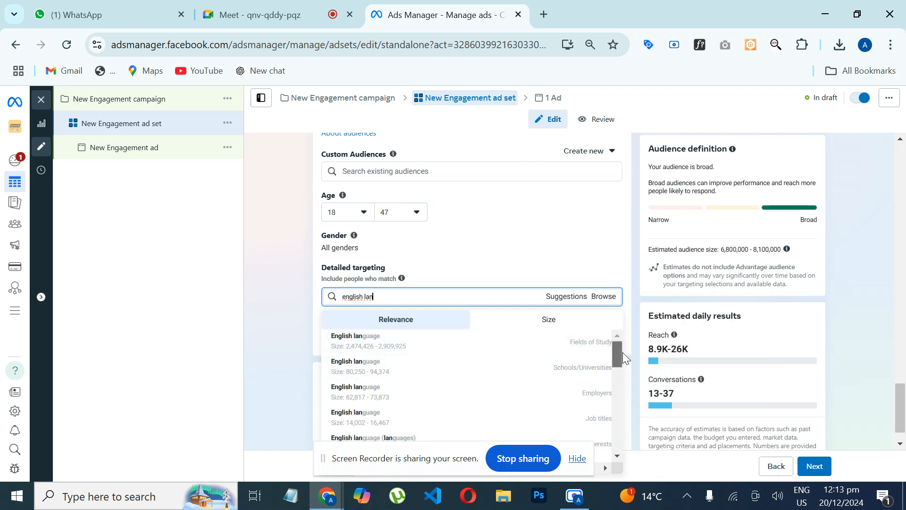
drag(622, 352, 622, 358)
scroll(569, 359, up, 1)
drag(614, 349, 613, 360)
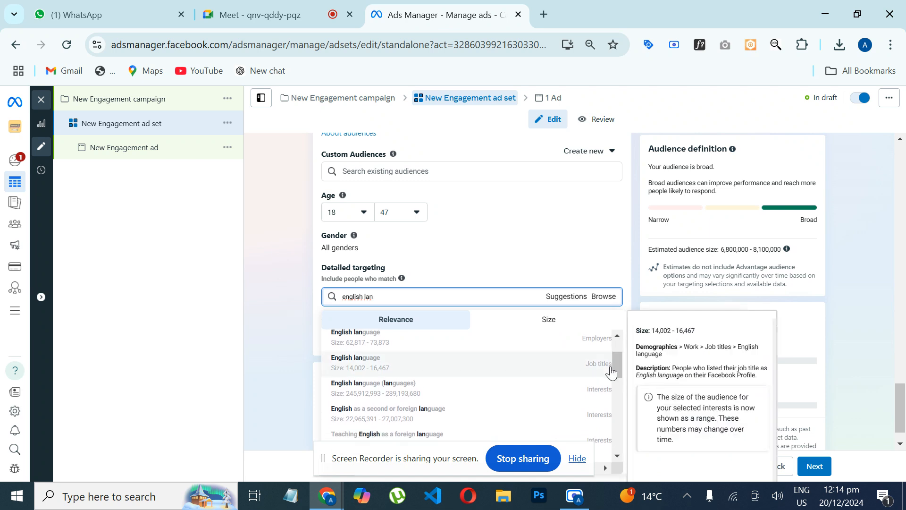
click(551, 395)
Step: Search detailed targeting for "english" and add the interest British English (languages)
text(e)
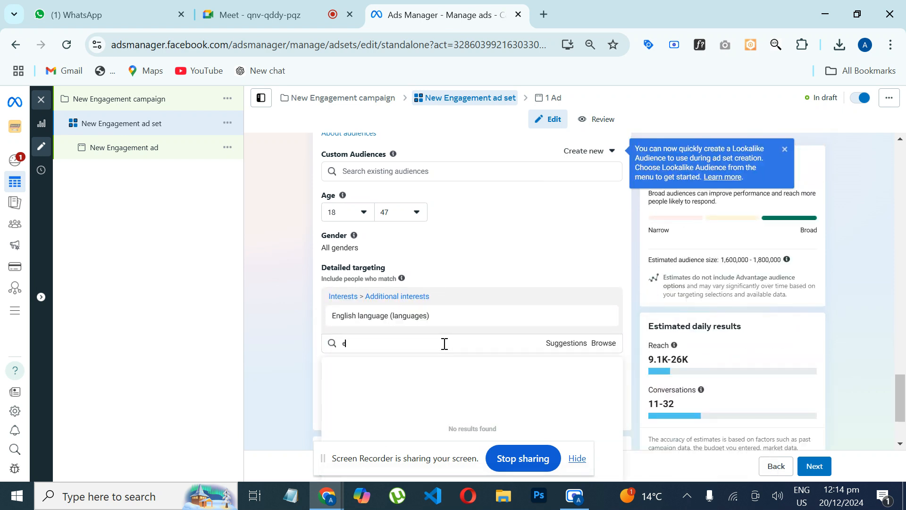
text(nglish)
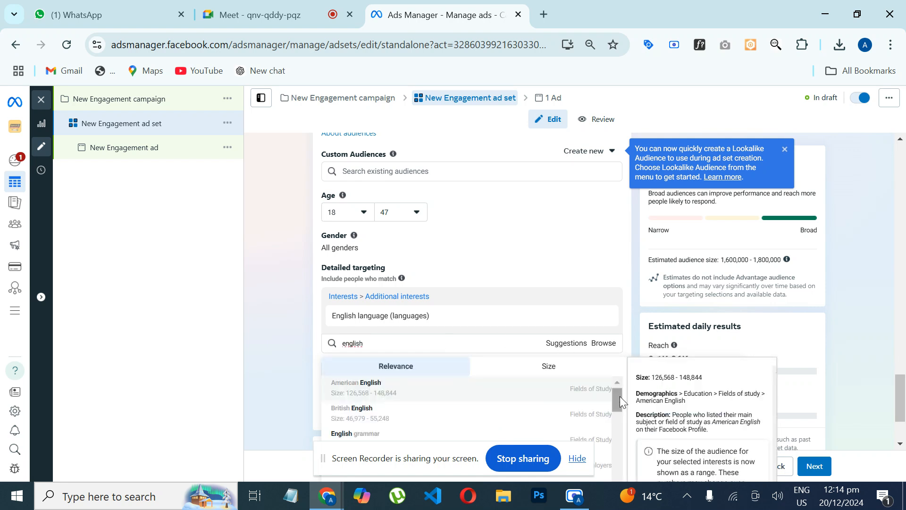
drag(616, 406, 614, 413)
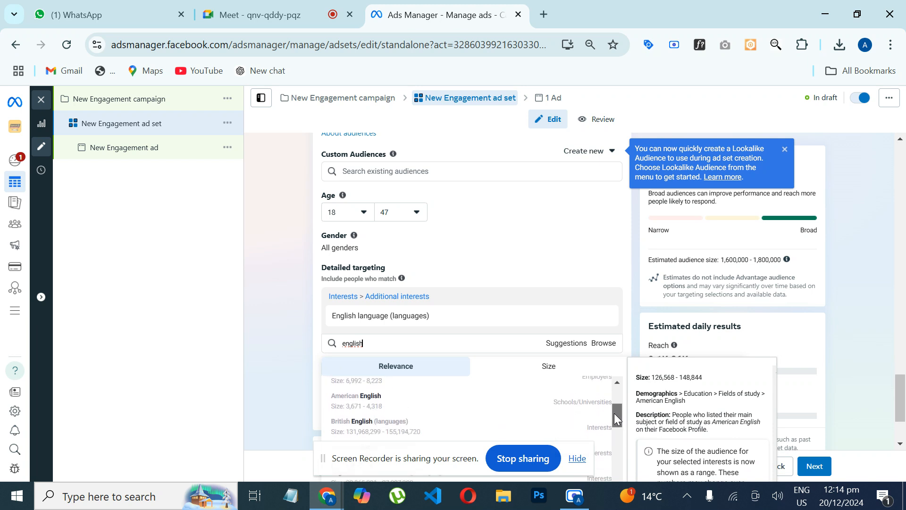
click(562, 424)
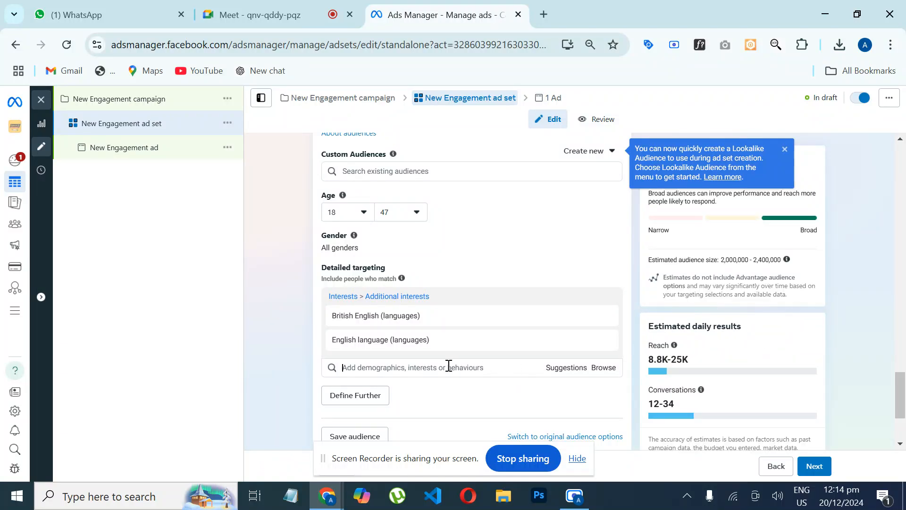
Step: Add the interest American English (languages) to the detailed targeting by searching for "english"
text(en)
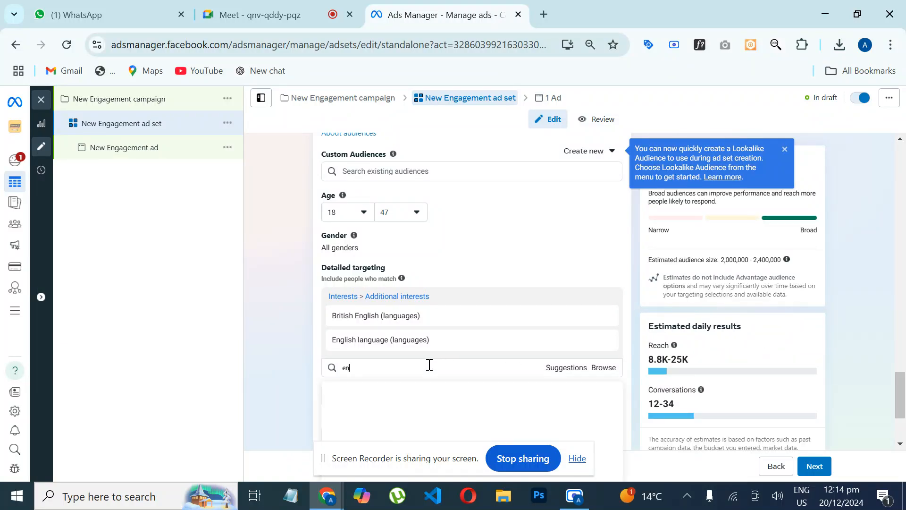
text(glish)
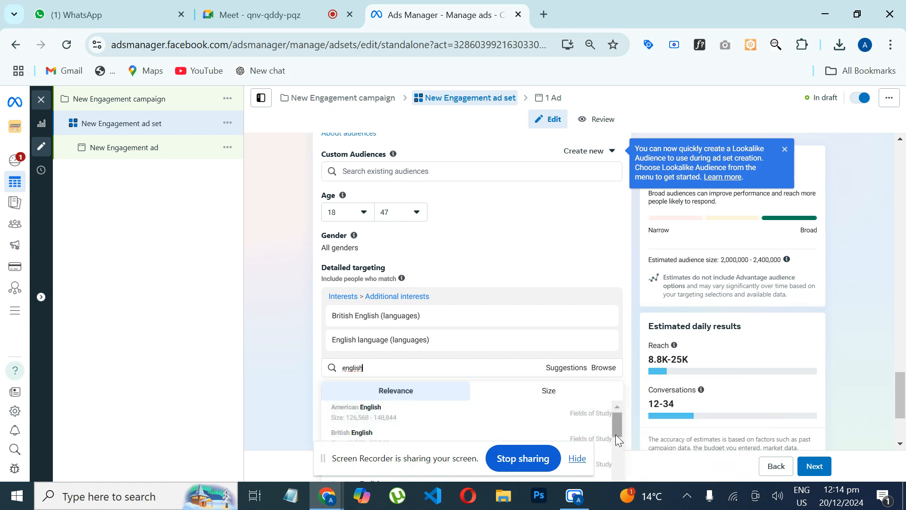
drag(615, 432, 616, 454)
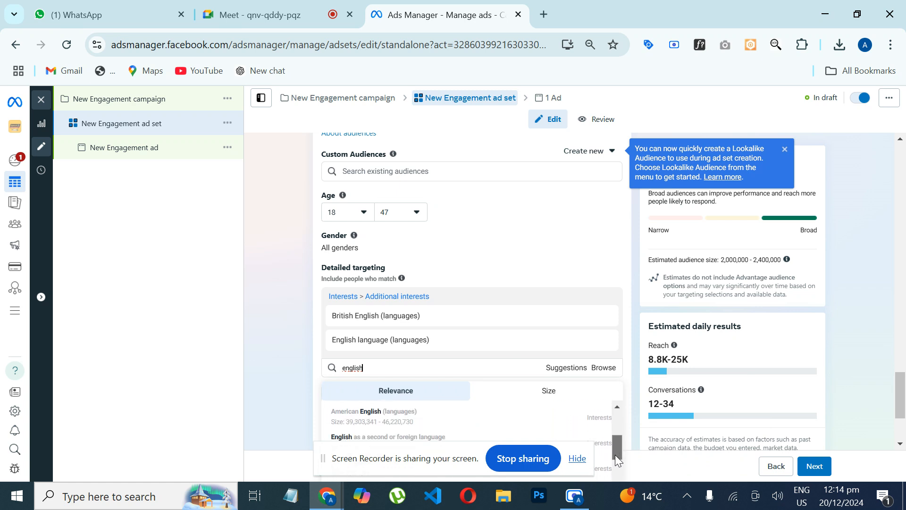
mouse_move(575, 437)
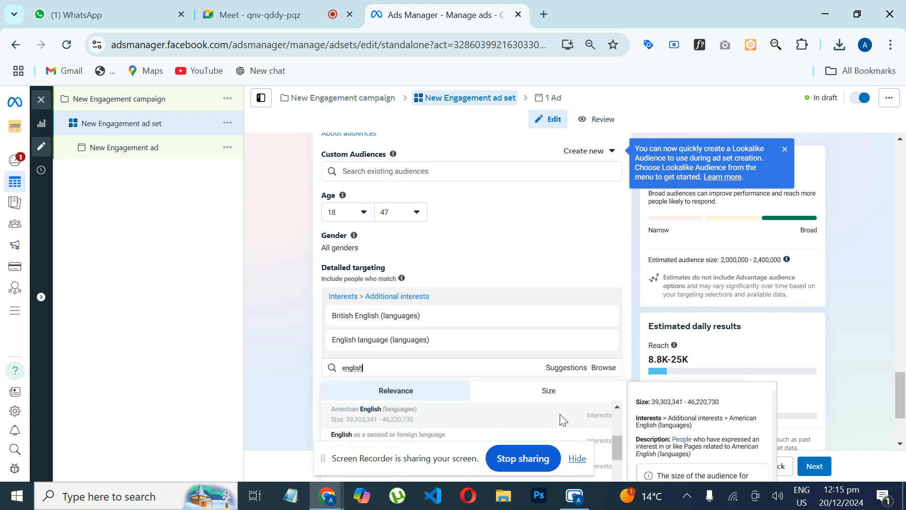
click(560, 414)
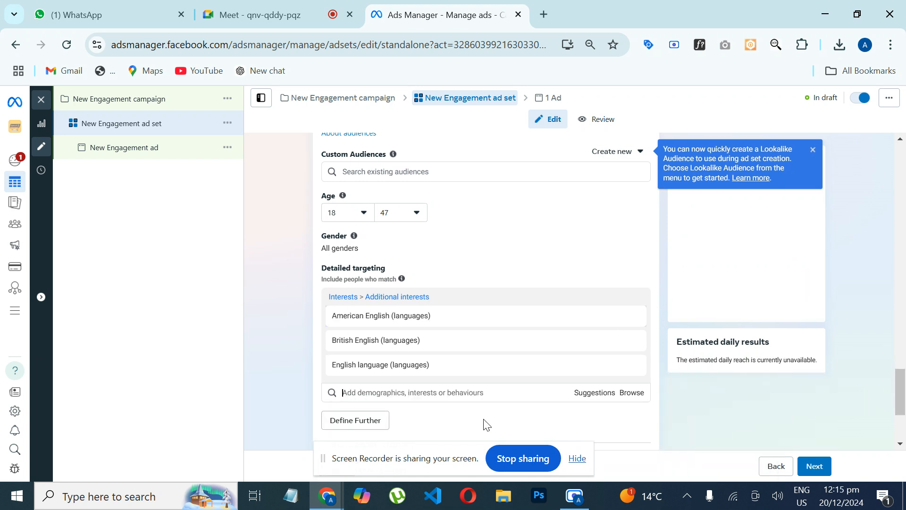
Step: Find and add the interest English as a second or foreign language to the detailed targeting
click(476, 391)
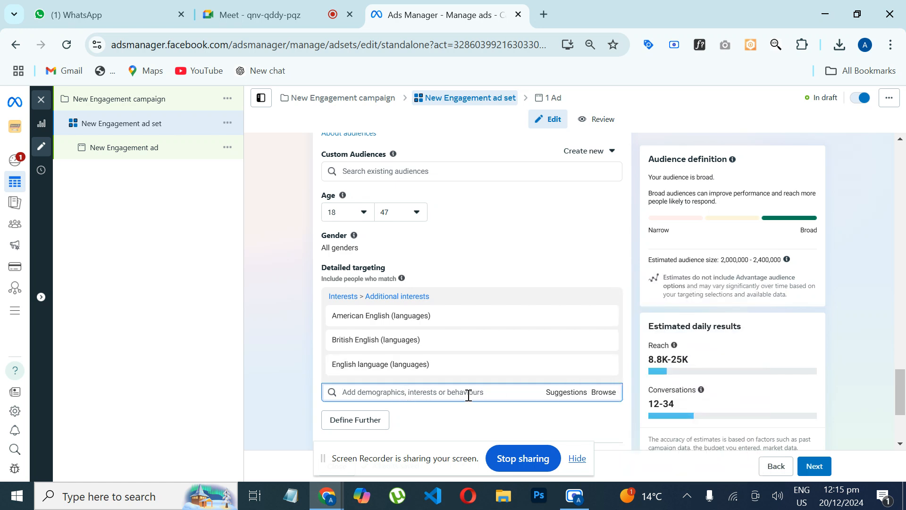
text(engl)
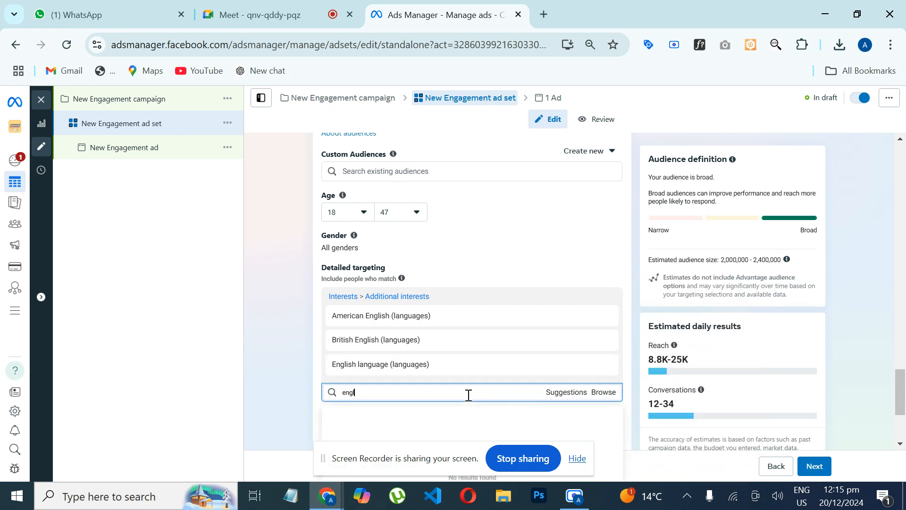
text(ish)
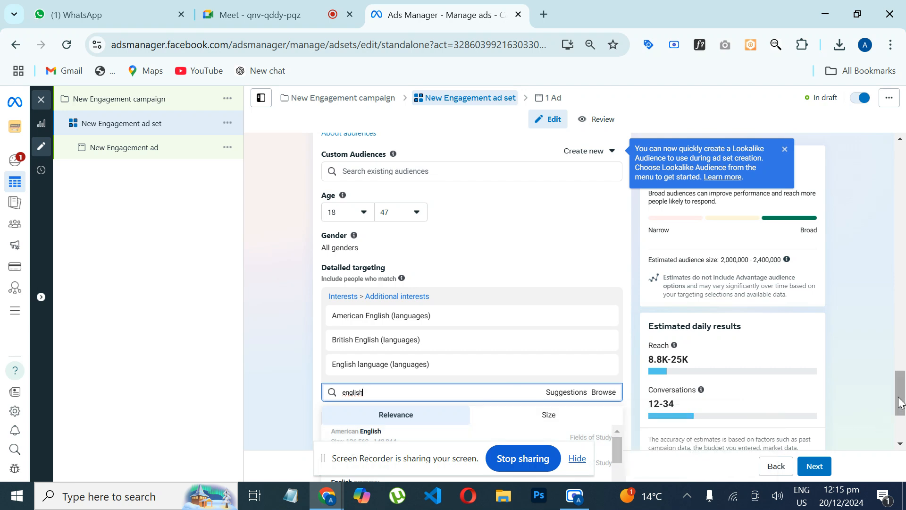
drag(898, 402, 897, 423)
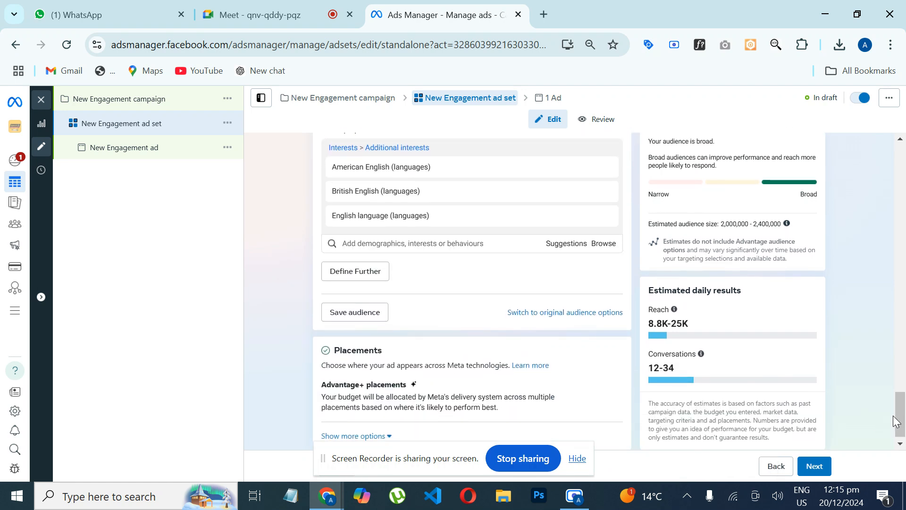
click(465, 244)
text(engli)
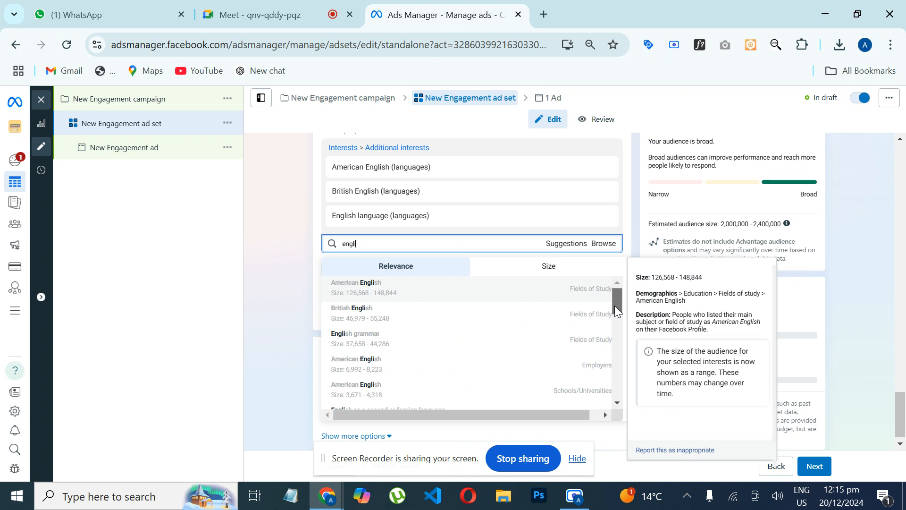
drag(614, 305, 615, 321)
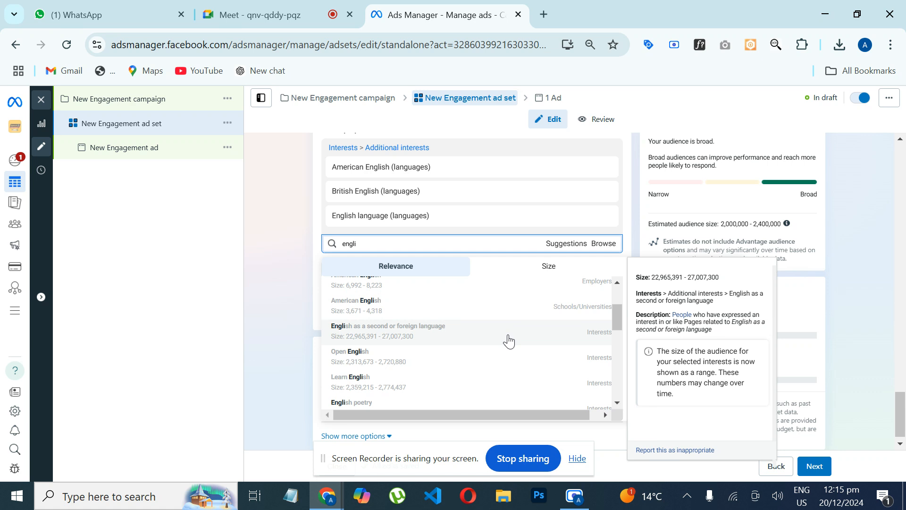
scroll(508, 340, up, 1)
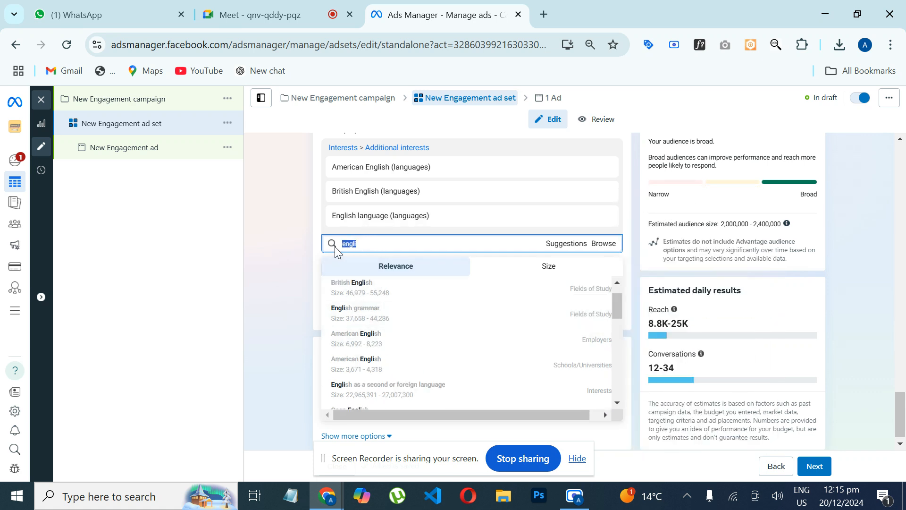
scroll(455, 394, up, 1)
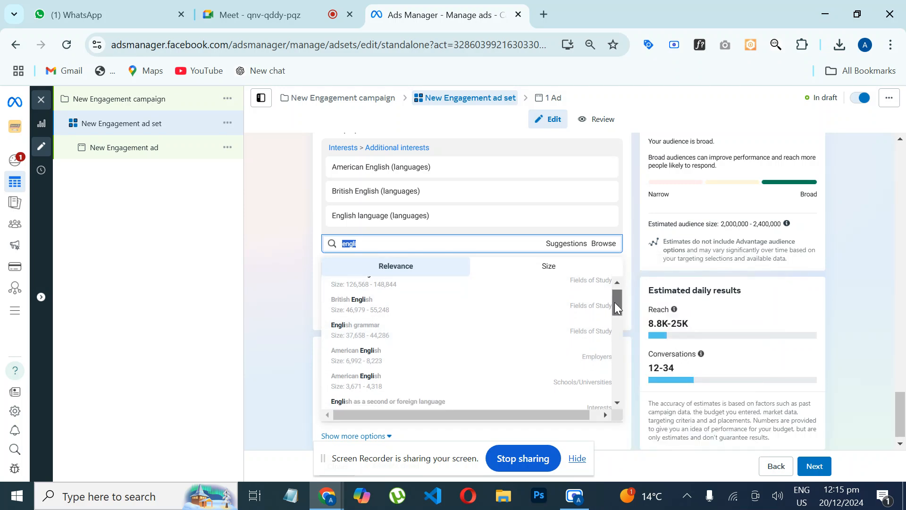
scroll(614, 302, down, 3)
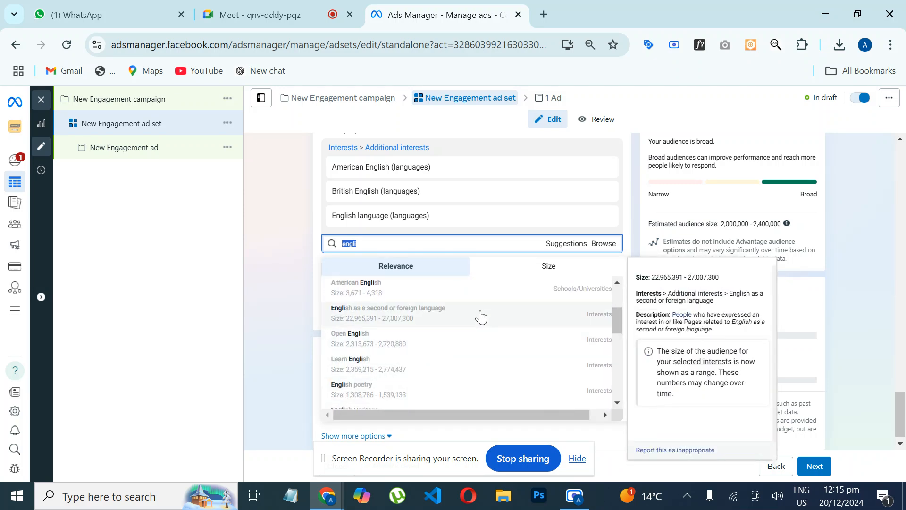
click(481, 317)
Step: Add the interests Open English and Learn English to the detailed targeting, searching for "engli"
click(383, 265)
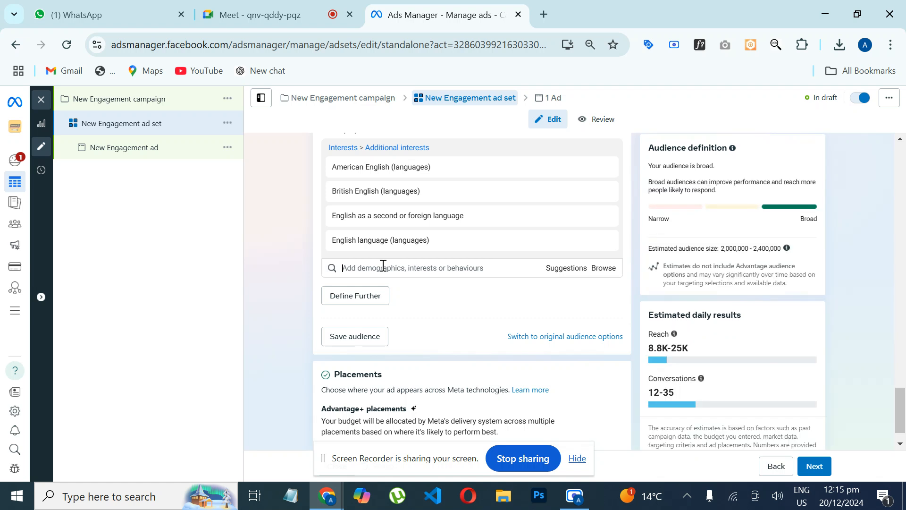
drag(617, 321, 621, 341)
mouse_move(548, 356)
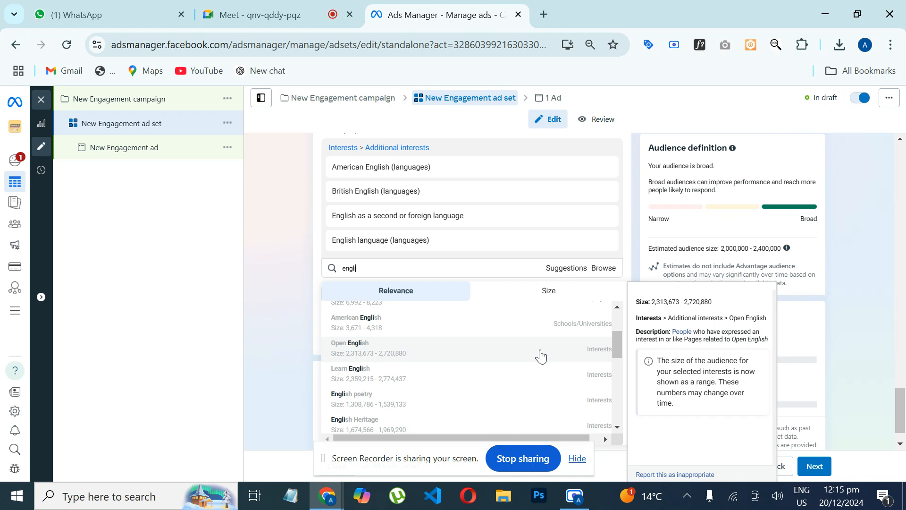
click(540, 354)
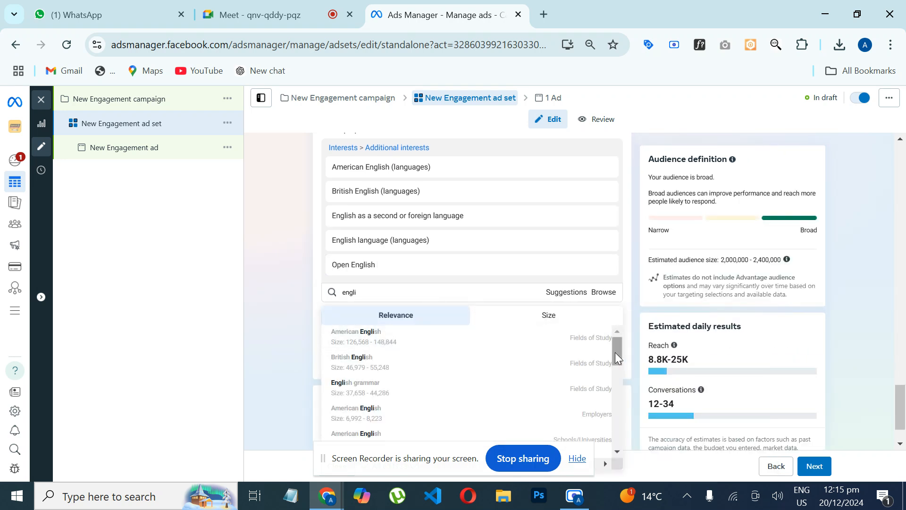
drag(616, 352, 620, 370)
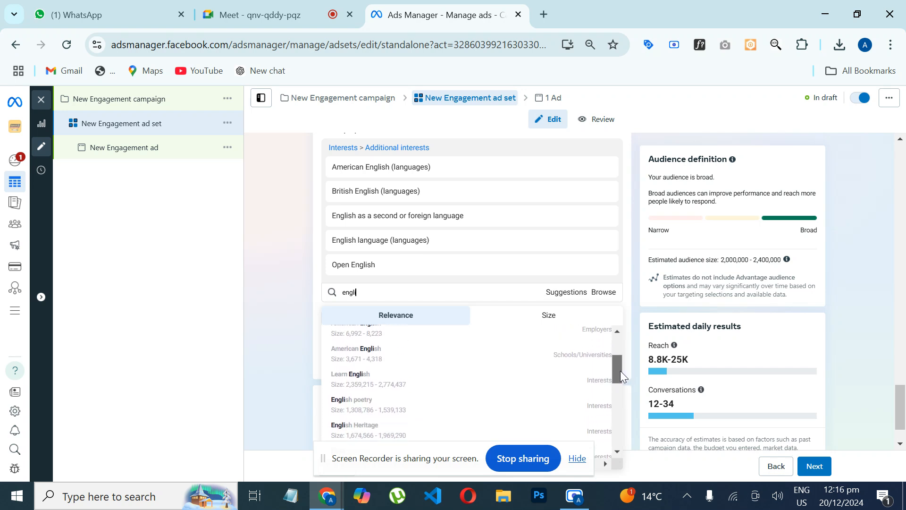
click(520, 389)
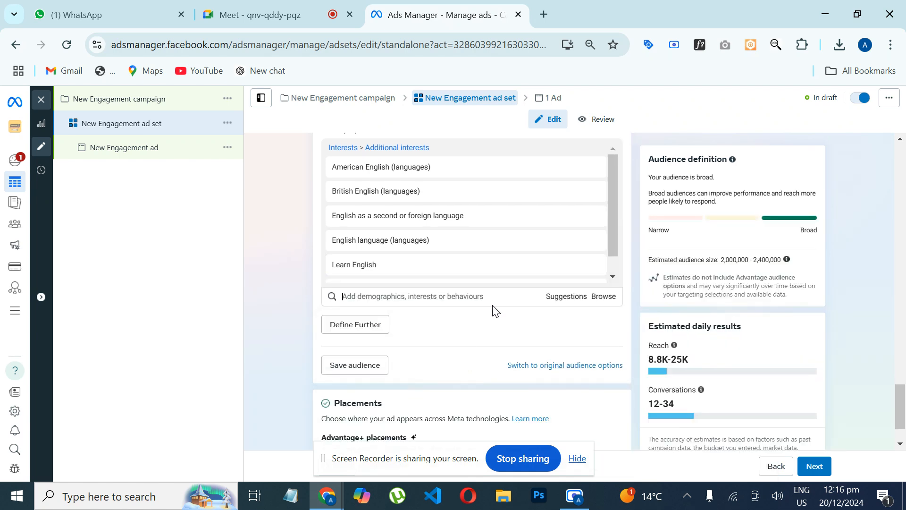
Step: Search for "engli" again and add the interest Teaching English as a foreign language to the detailed targeting
text(engli)
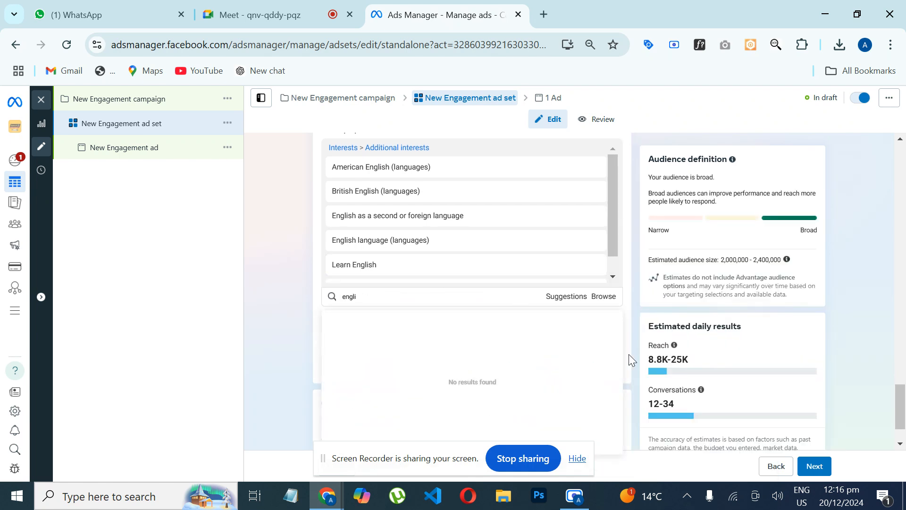
drag(616, 361, 621, 382)
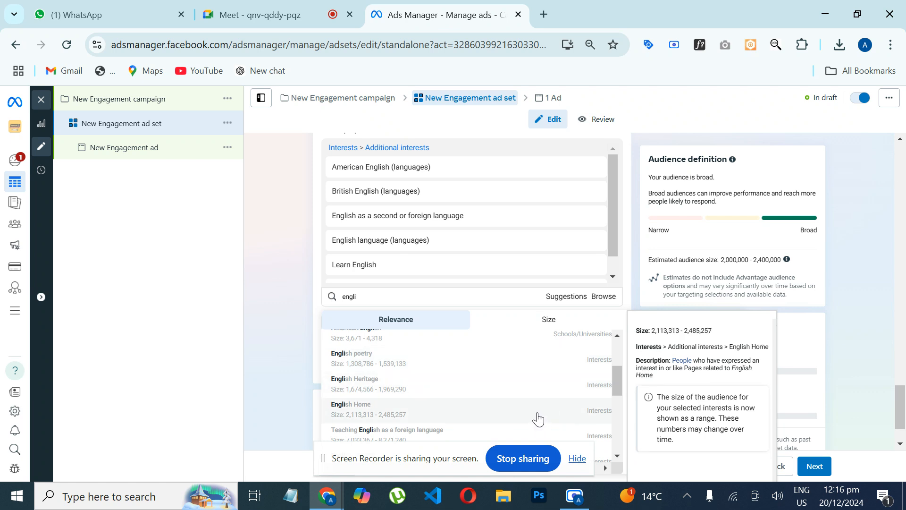
drag(618, 377, 615, 392)
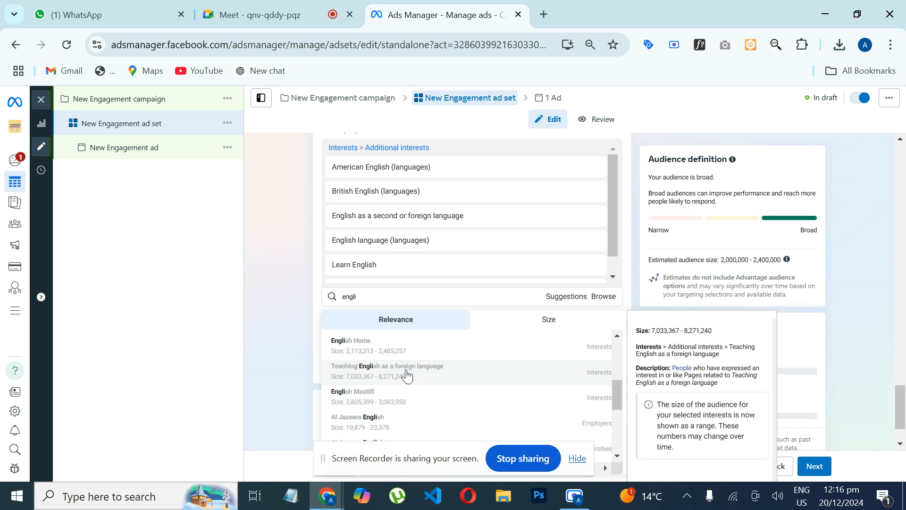
click(407, 375)
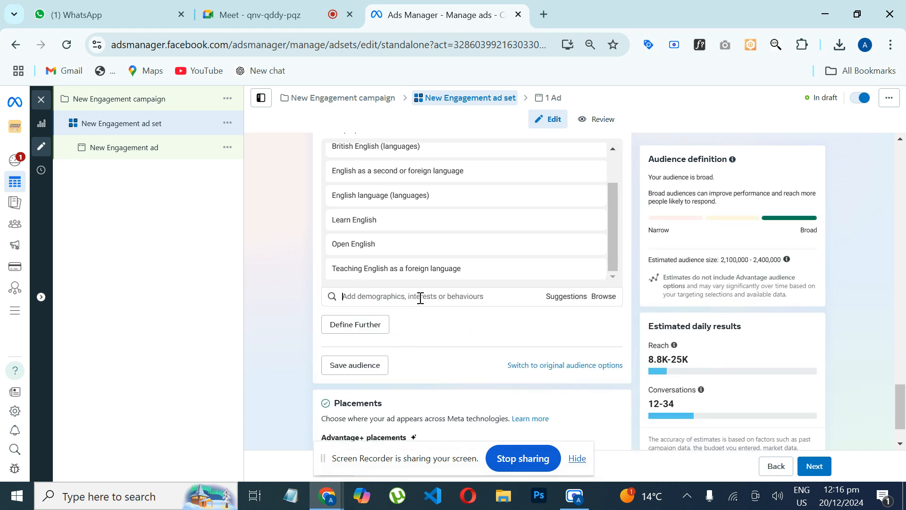
Step: Search for "engli" and add the interest International English Language Testing System (tests) to the detailed targeting
text(engli)
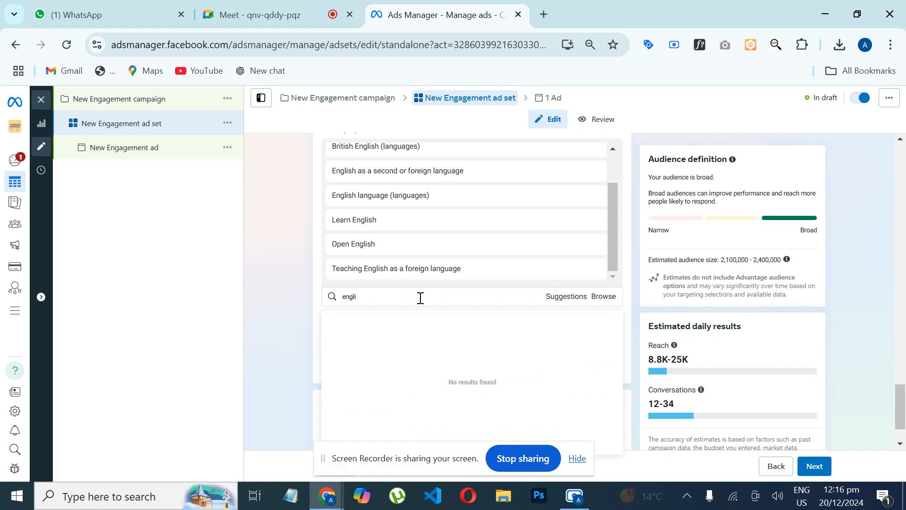
drag(615, 353, 611, 452)
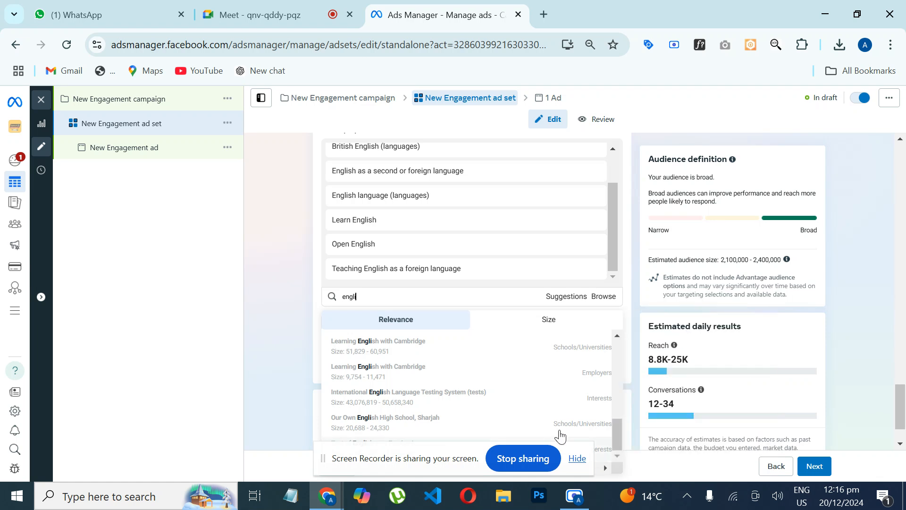
click(431, 407)
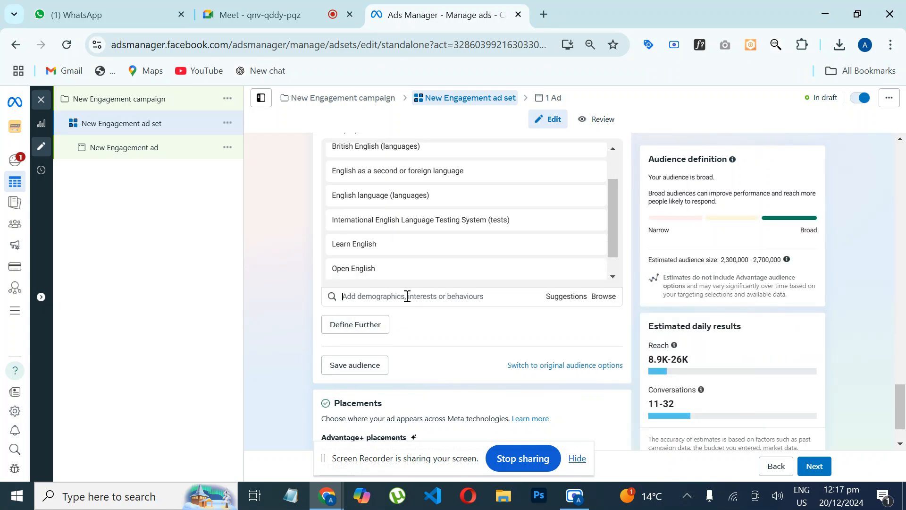
Step: Find and add the interest Test of English as a Foreign Language to the detailed targeting, searching for "engli"
text(engli)
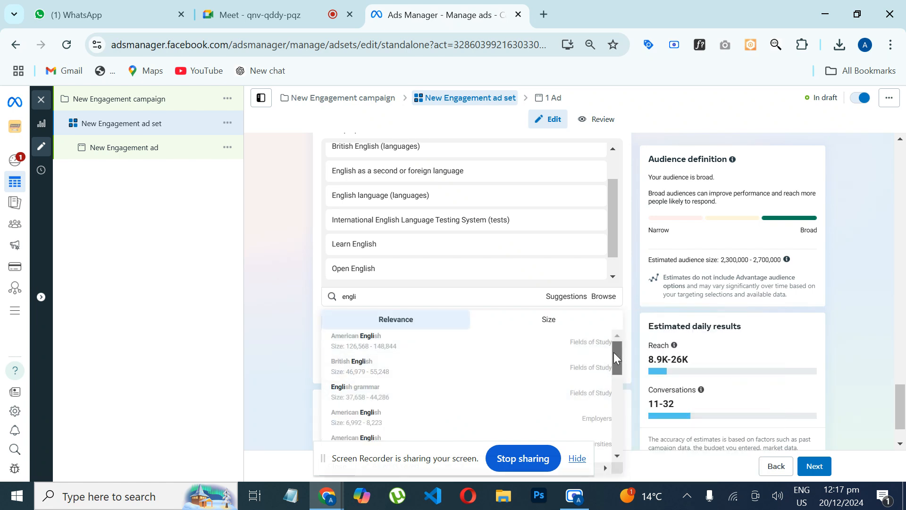
drag(614, 352, 600, 445)
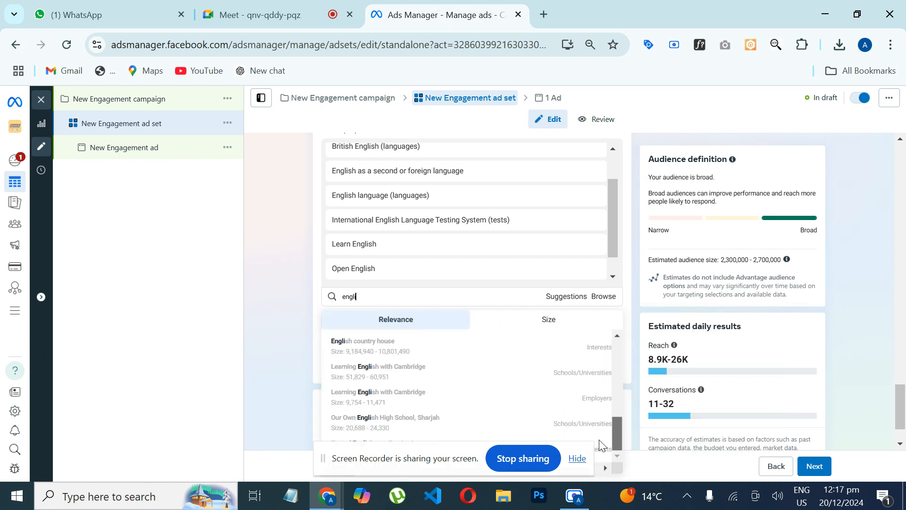
click(578, 459)
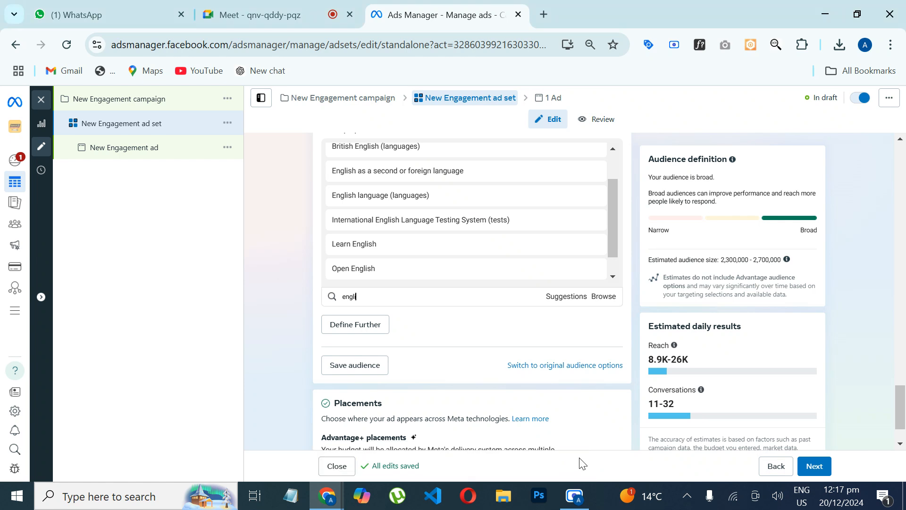
key(BackSpace)
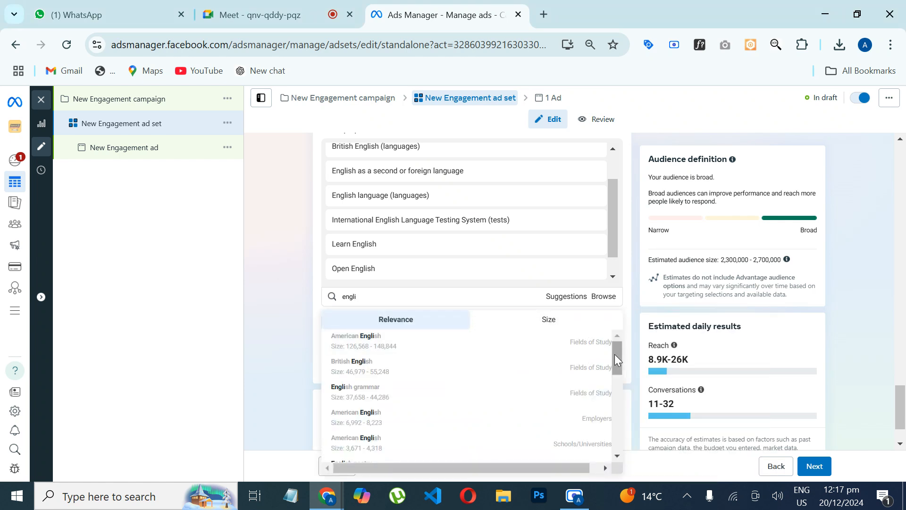
drag(614, 354, 609, 453)
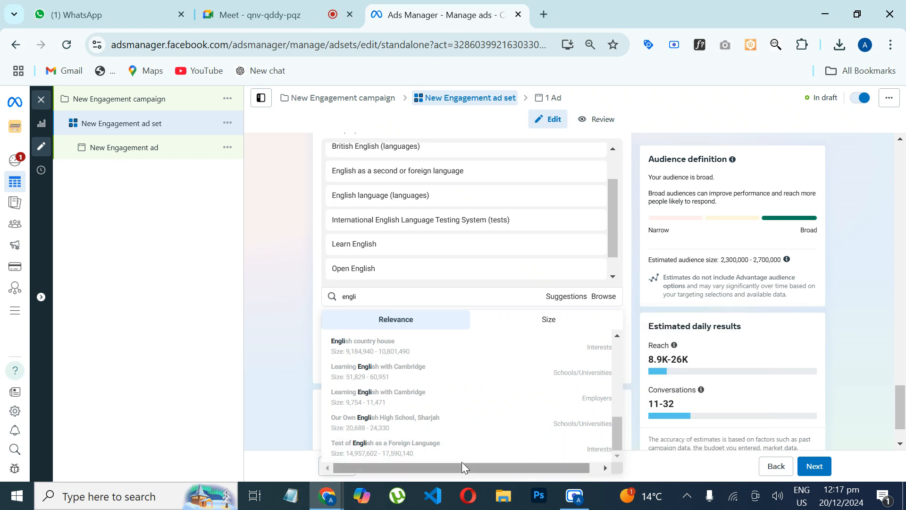
mouse_move(460, 458)
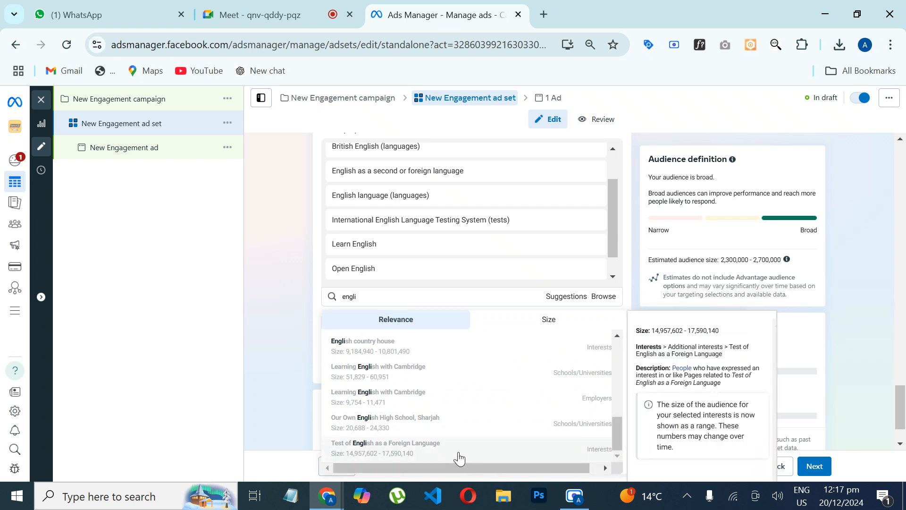
click(460, 458)
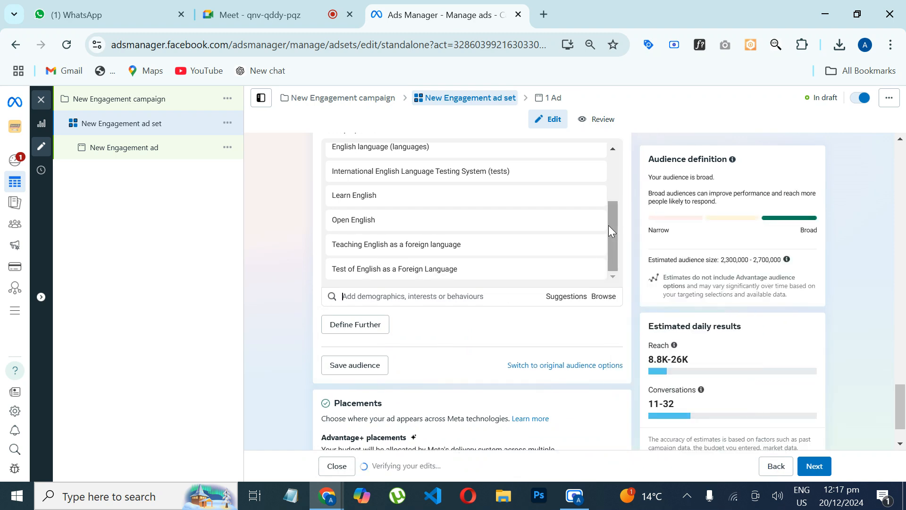
drag(608, 225, 605, 259)
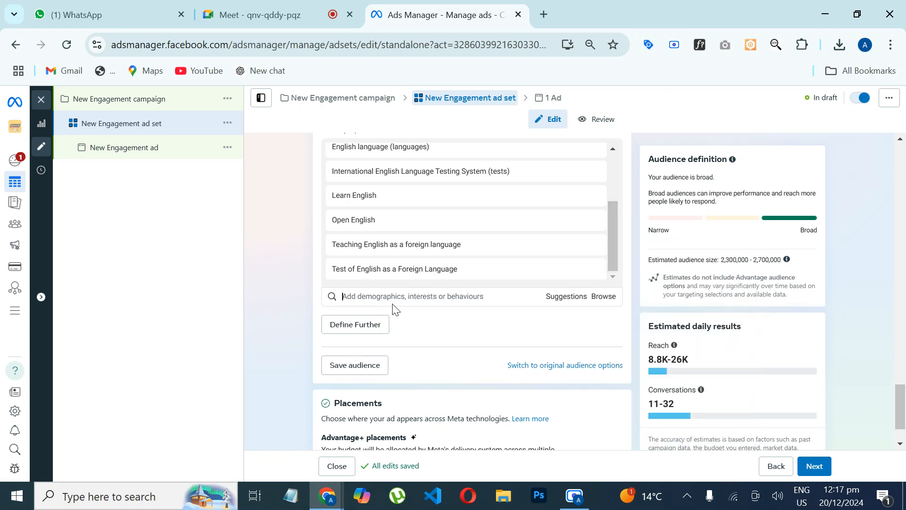
Step: Add the interests Language and Pearson Language Tests to the detailed targeting, searching for "languag" and "pearson la"
text(lan)
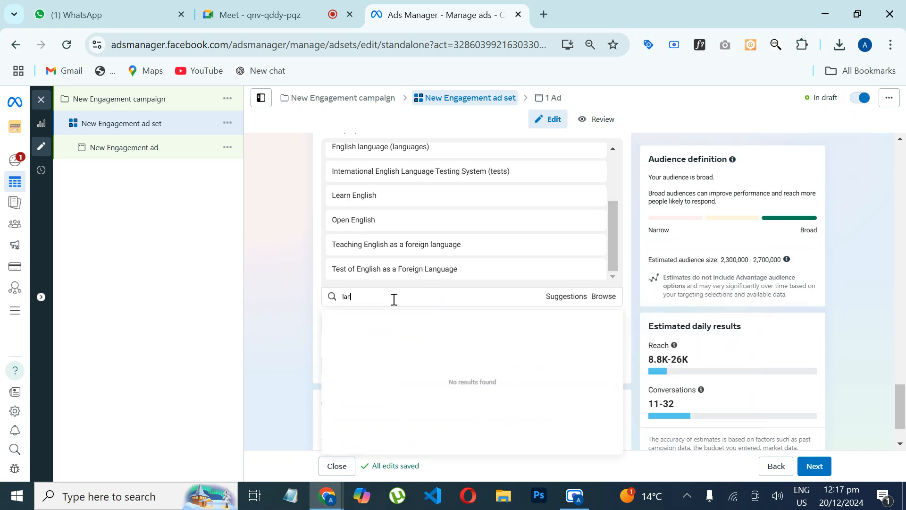
text(guag)
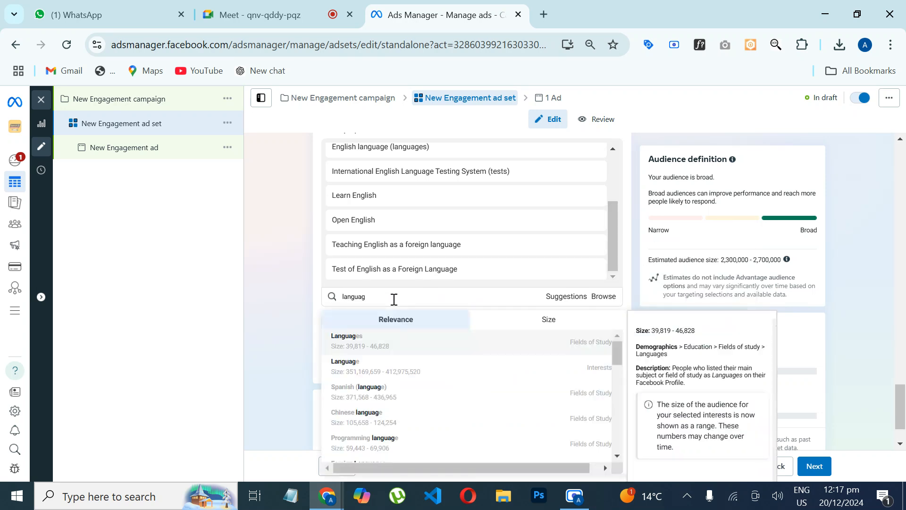
click(383, 377)
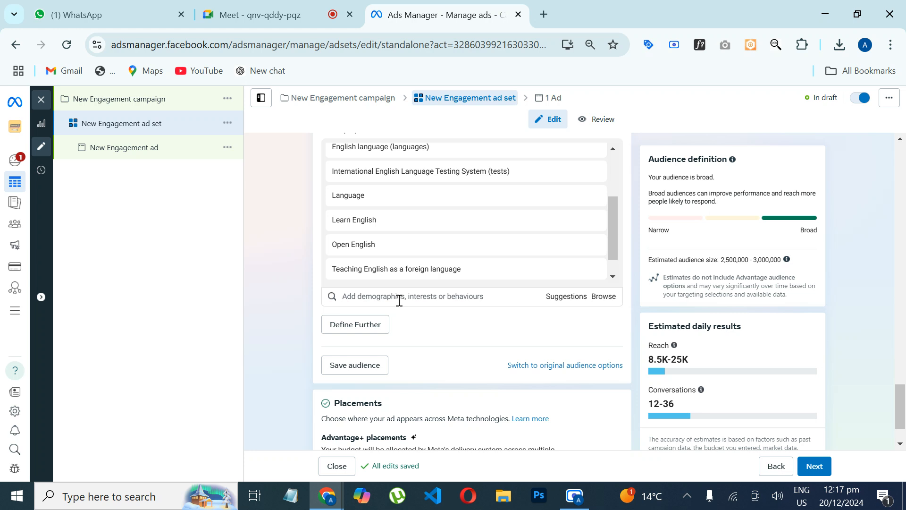
text(pears)
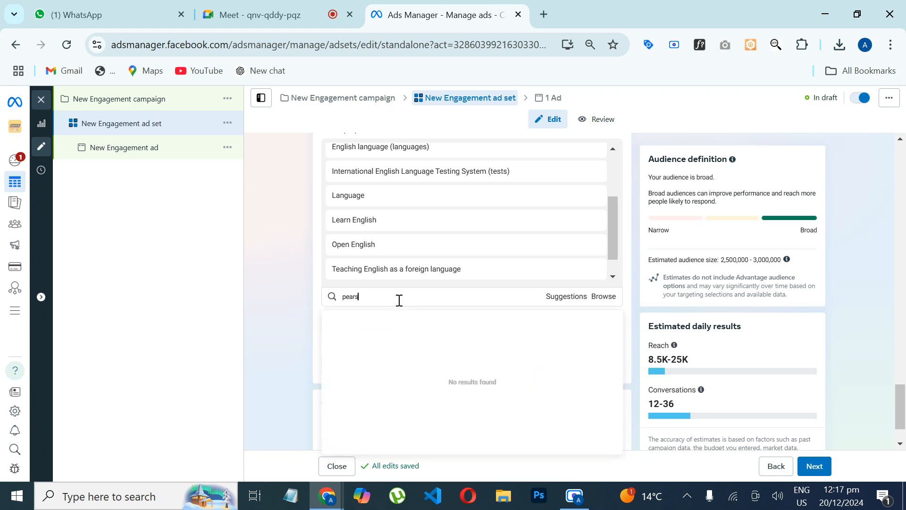
text(on)
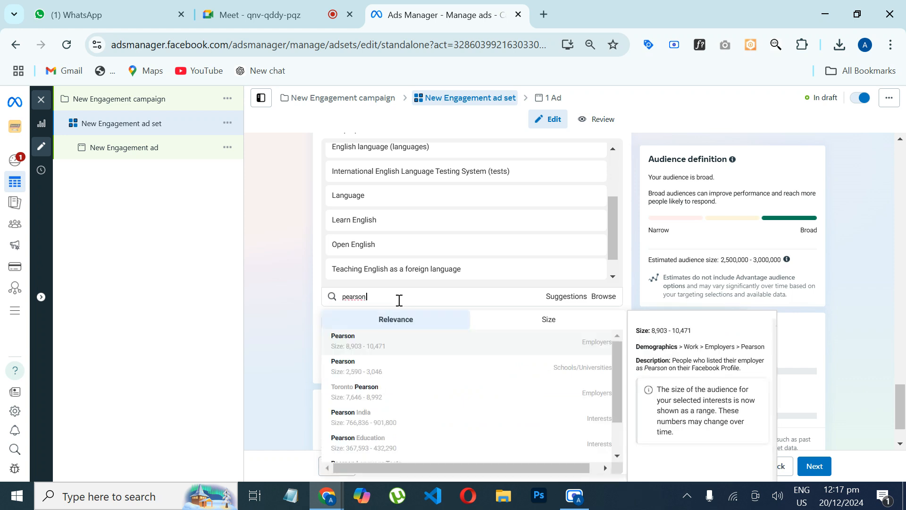
text( la)
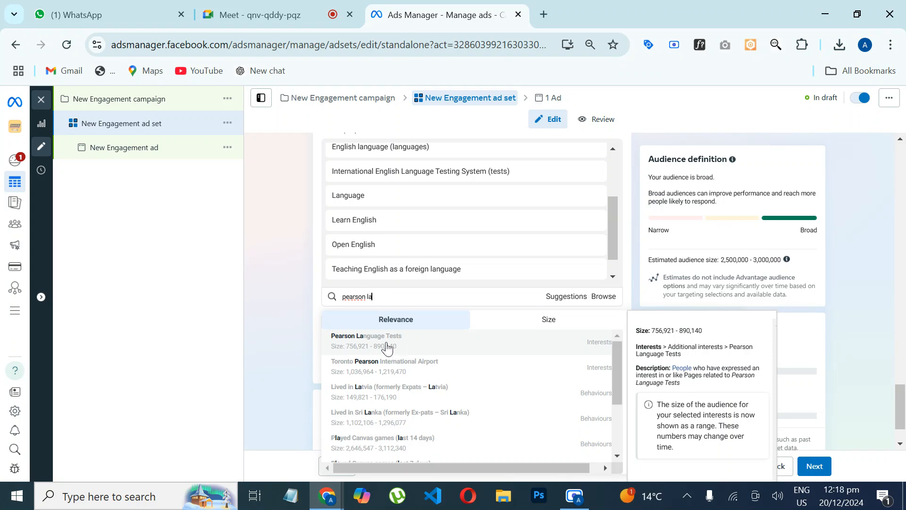
click(387, 348)
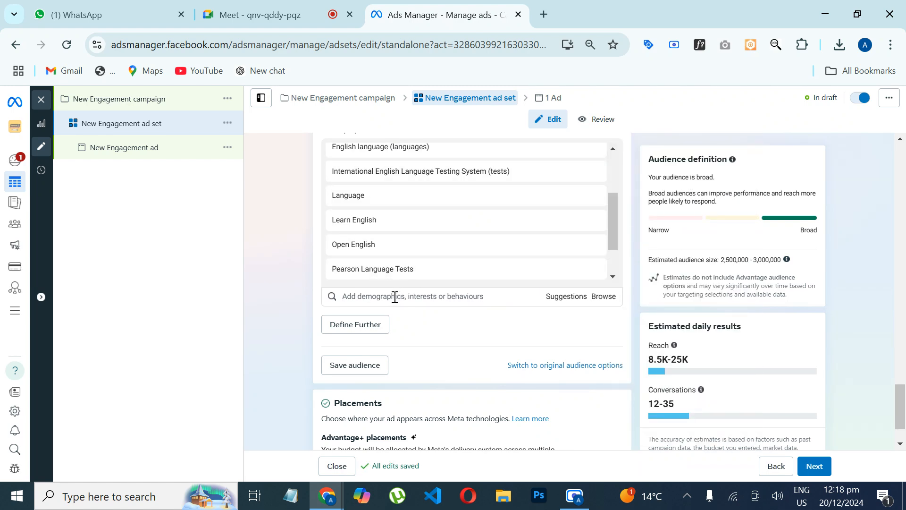
Step: Search for "study abr" and add the interest Study abroad and the employer EF International Language Campuses - Study Abroad
text(study abr)
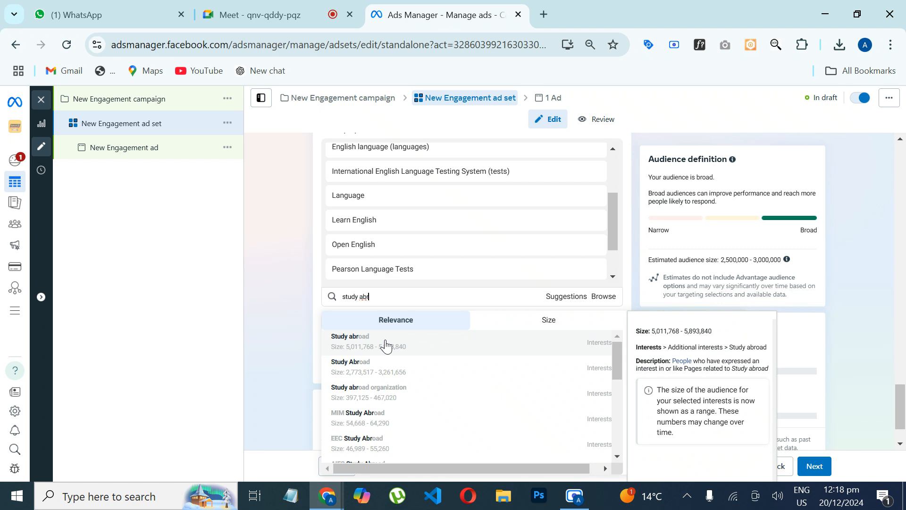
key(ctrl+a)
key(ctrl+c)
click(373, 347)
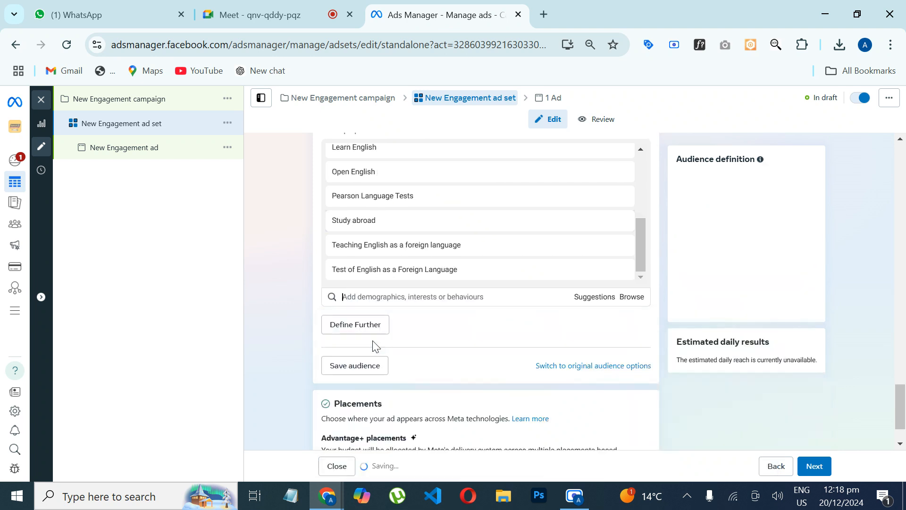
click(385, 299)
key(ctrl+v)
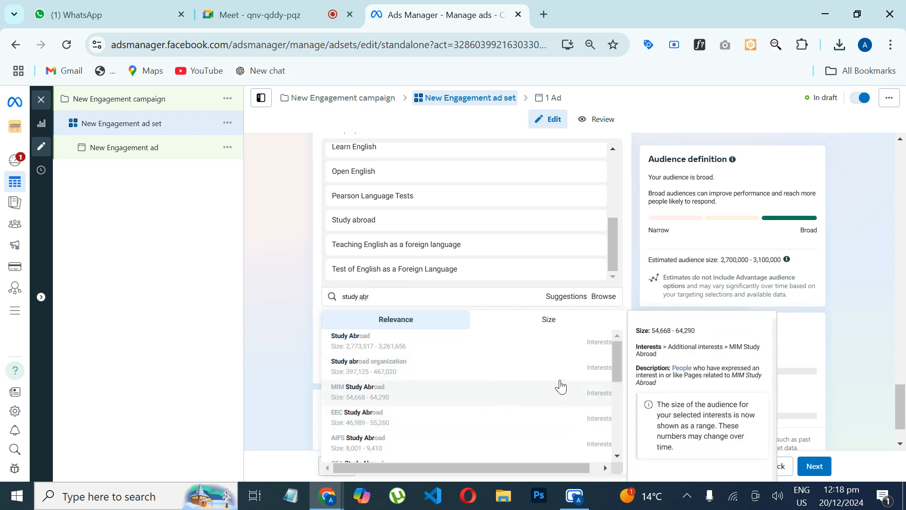
drag(615, 359, 606, 395)
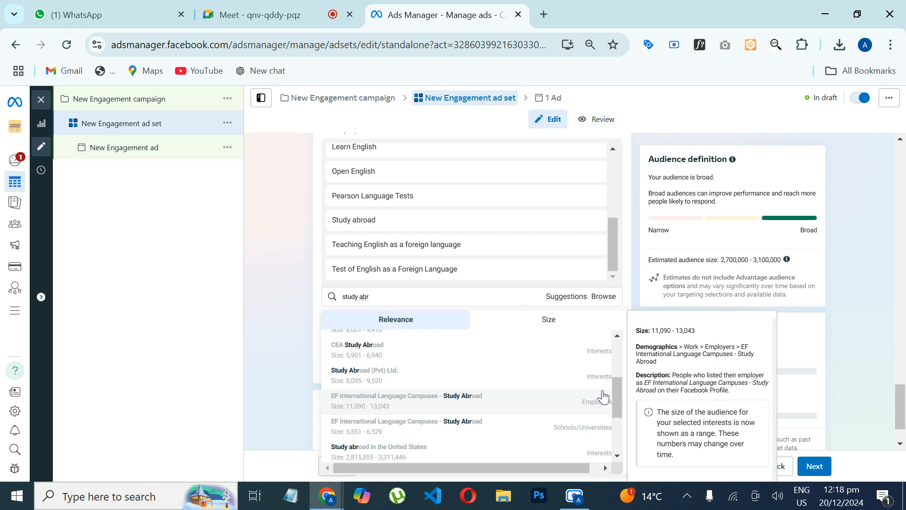
click(415, 401)
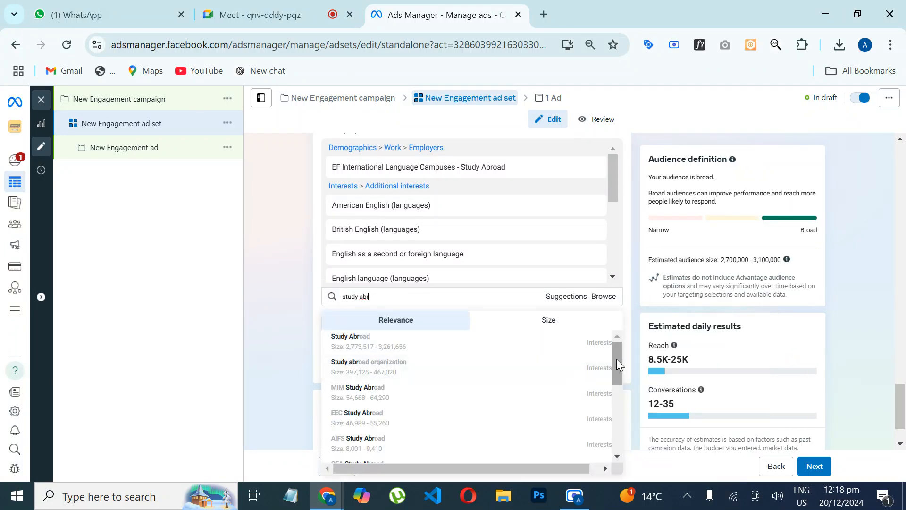
Step: Add the interests Global Opportunities: Study in UK & Abroad and Study abroad in the United States from the "study abr" results
drag(617, 359, 610, 427)
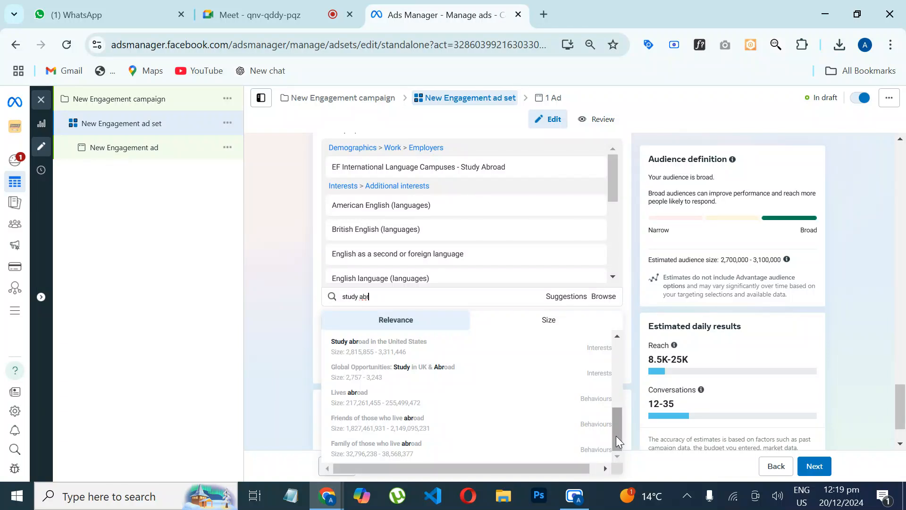
drag(616, 435, 612, 408)
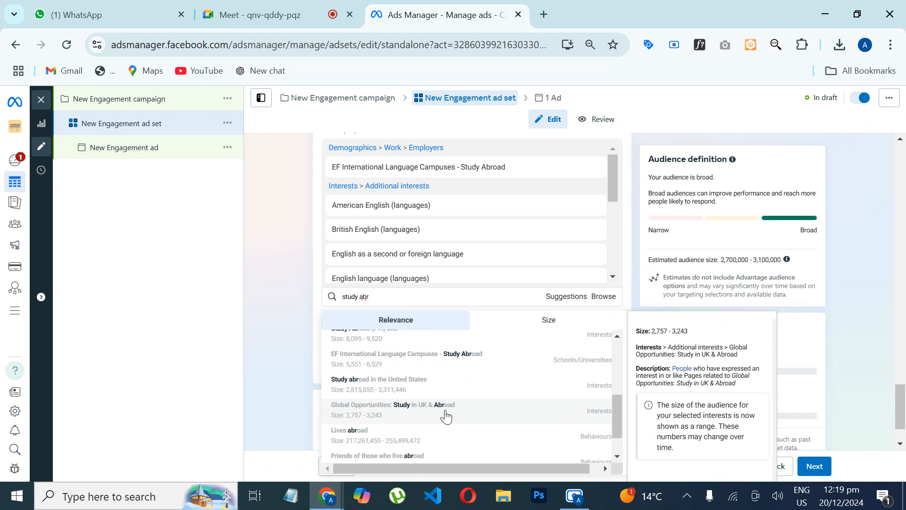
click(446, 416)
click(443, 299)
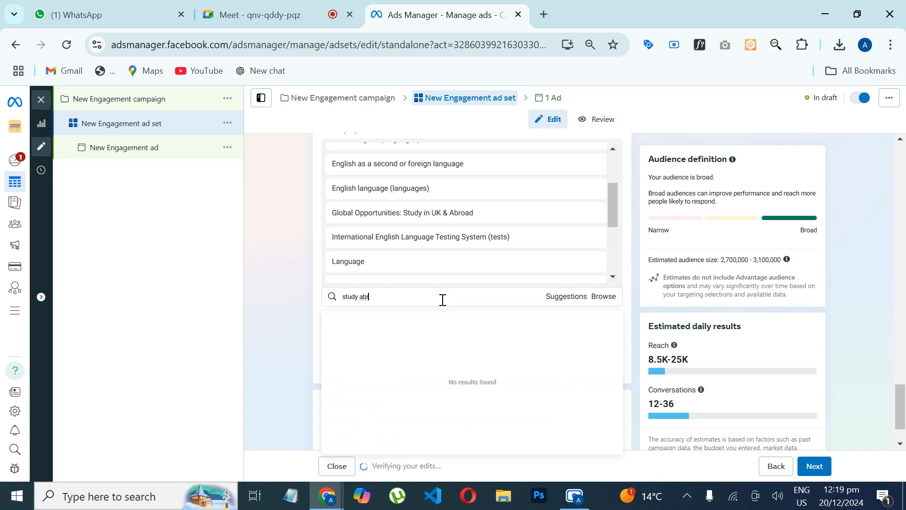
drag(614, 356, 608, 462)
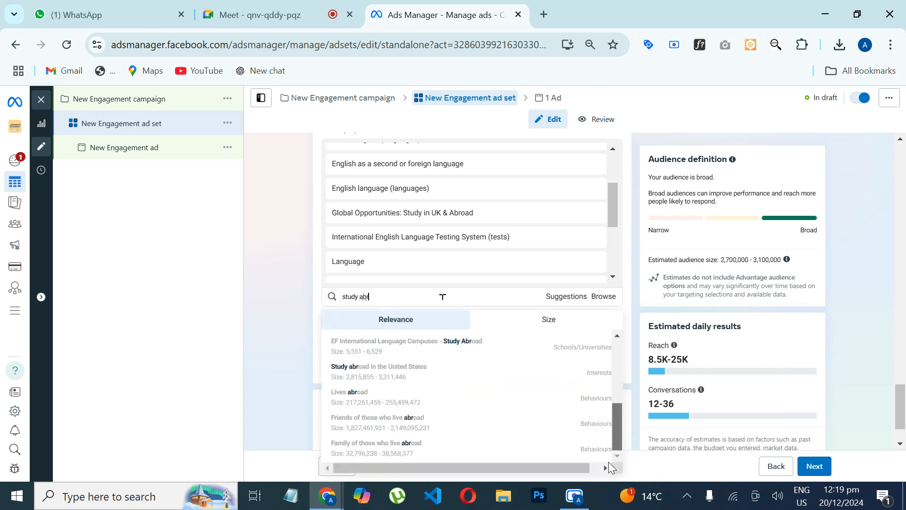
mouse_move(455, 381)
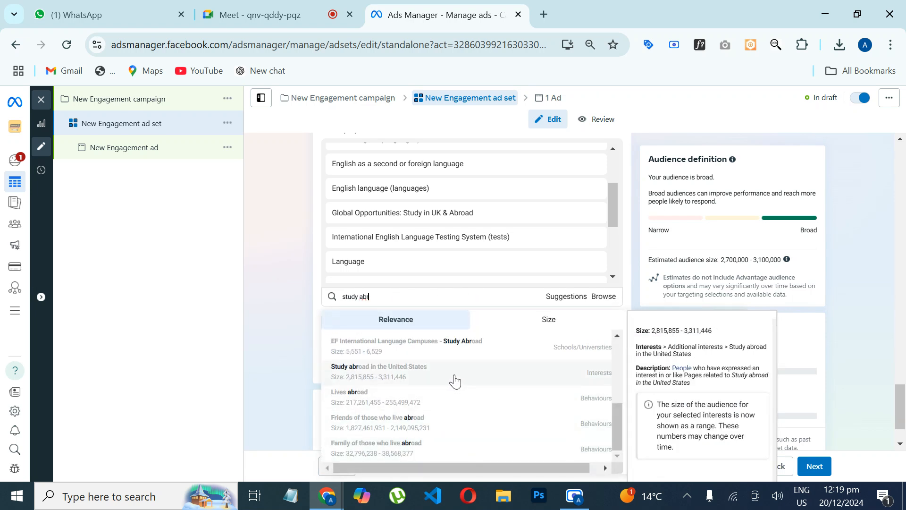
click(456, 381)
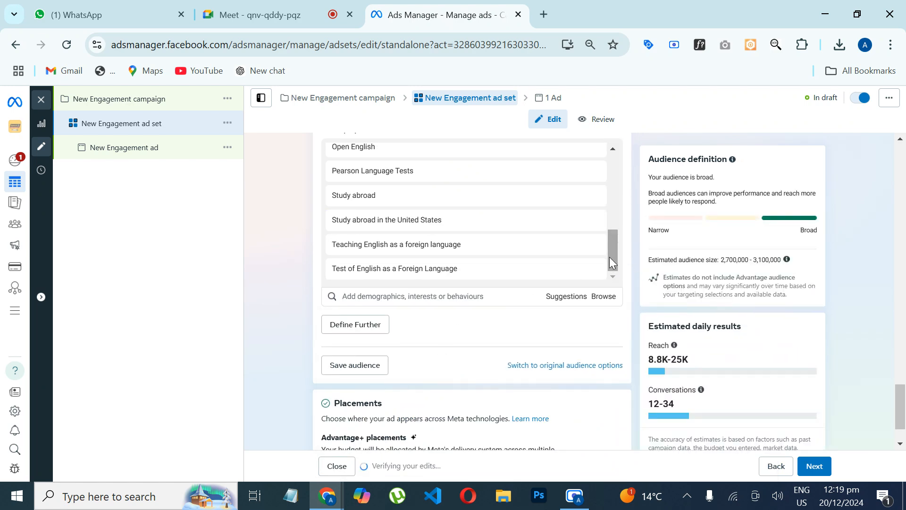
mouse_move(610, 254)
mouse_down()
mouse_move(608, 175)
mouse_move(622, 247)
mouse_move(617, 266)
mouse_up()
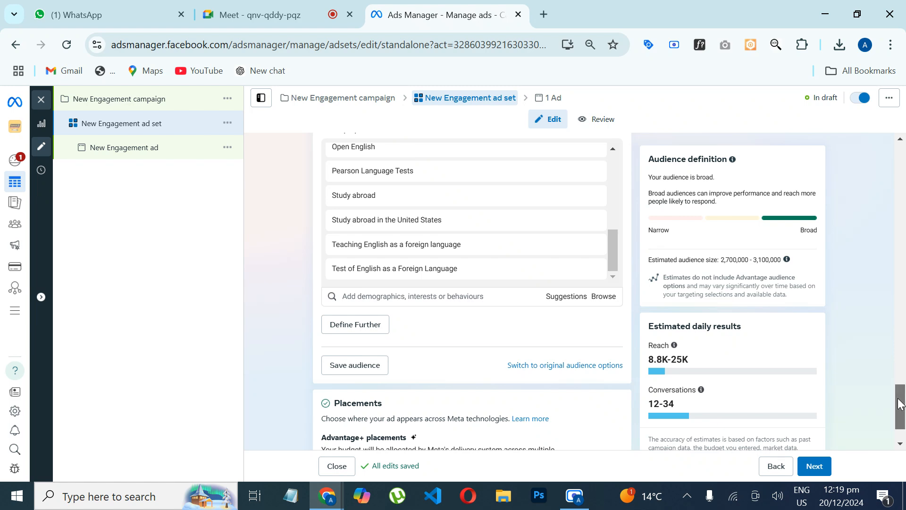
Step: Switch the ad set from Advantage+ placements to manual placements and bring up its list of individual placements
drag(902, 398, 898, 425)
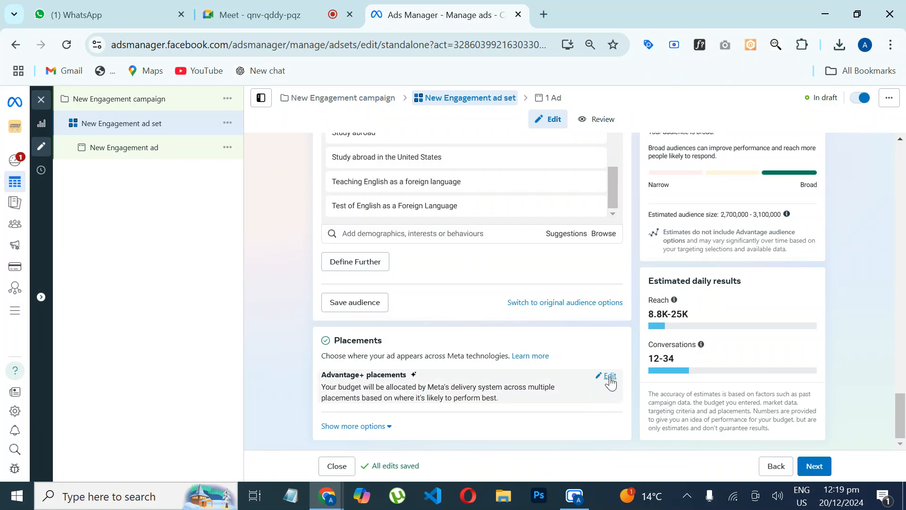
click(608, 377)
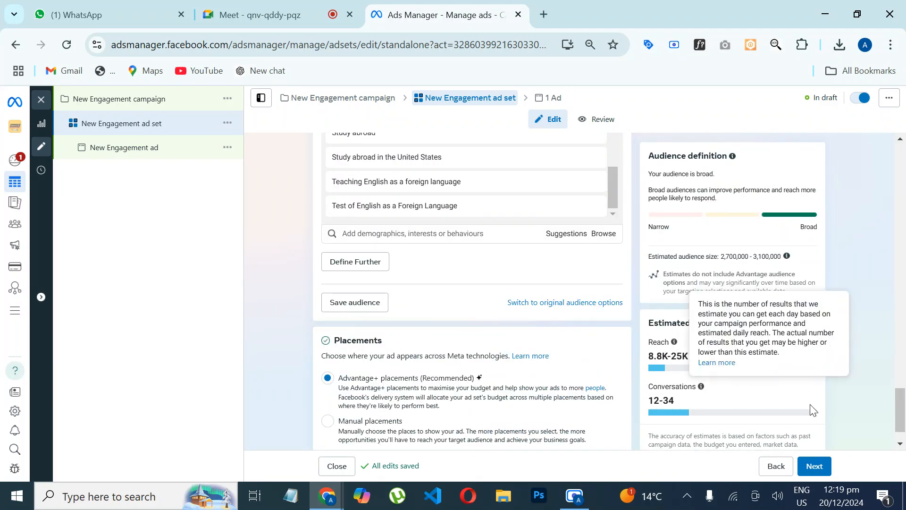
scroll(903, 418, down, 1)
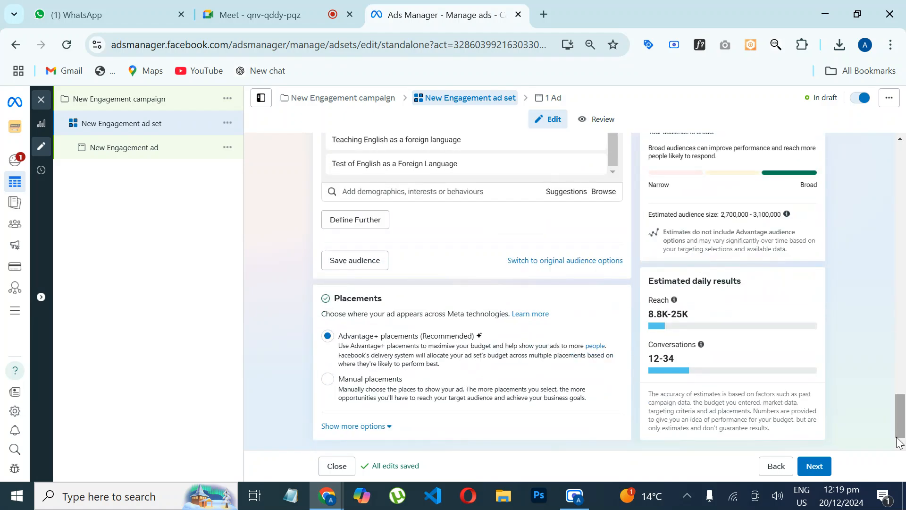
click(328, 381)
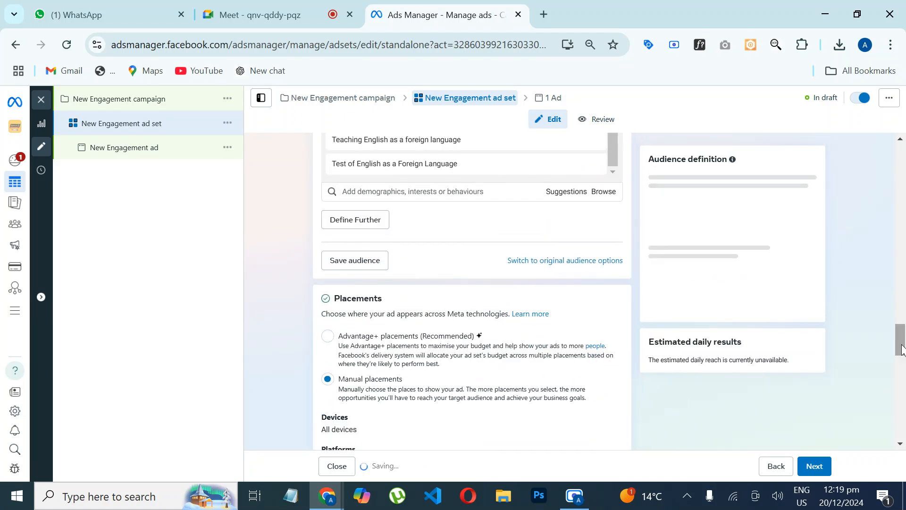
drag(899, 337, 888, 380)
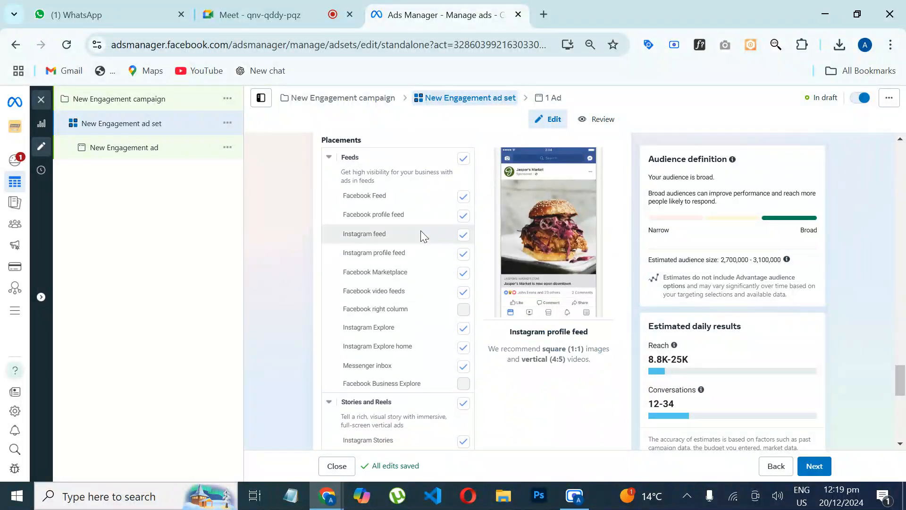
Step: Exclude Facebook video feeds, Facebook in-stream videos and Audience Network rewarded videos from the ad set's manual placements
click(464, 296)
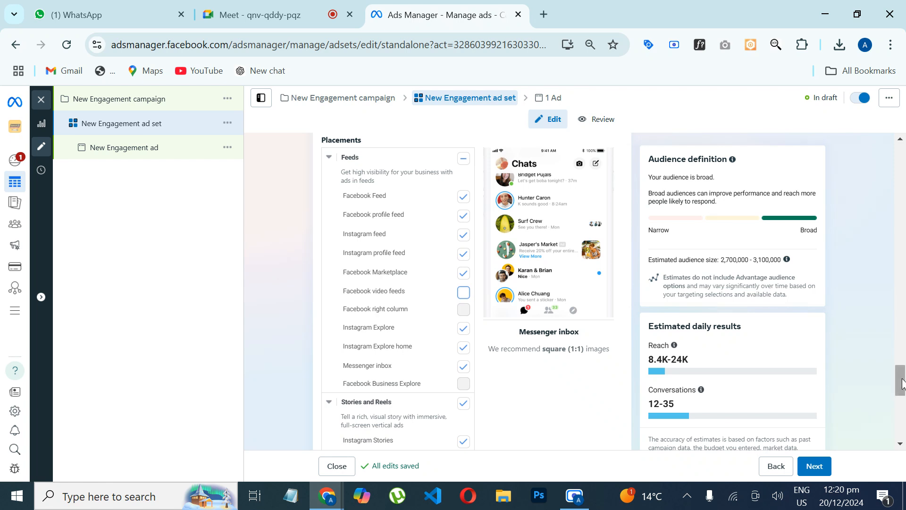
drag(900, 383, 899, 420)
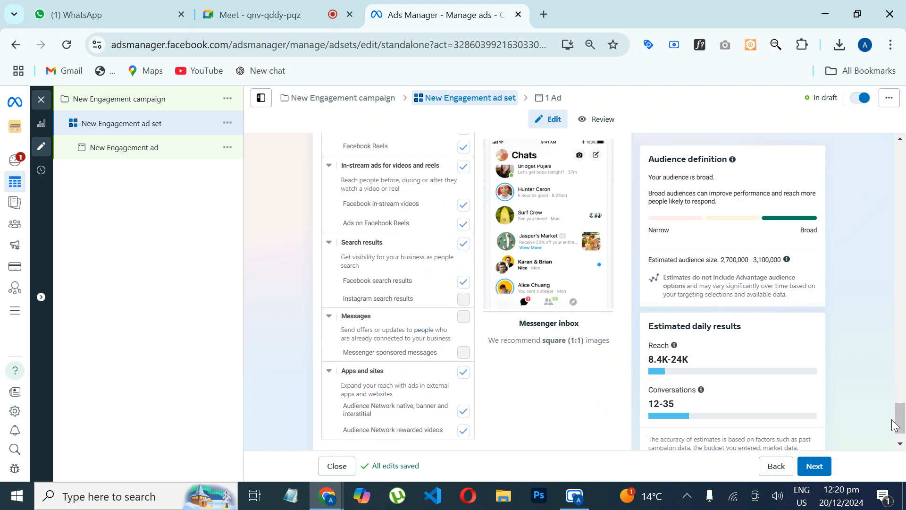
click(463, 207)
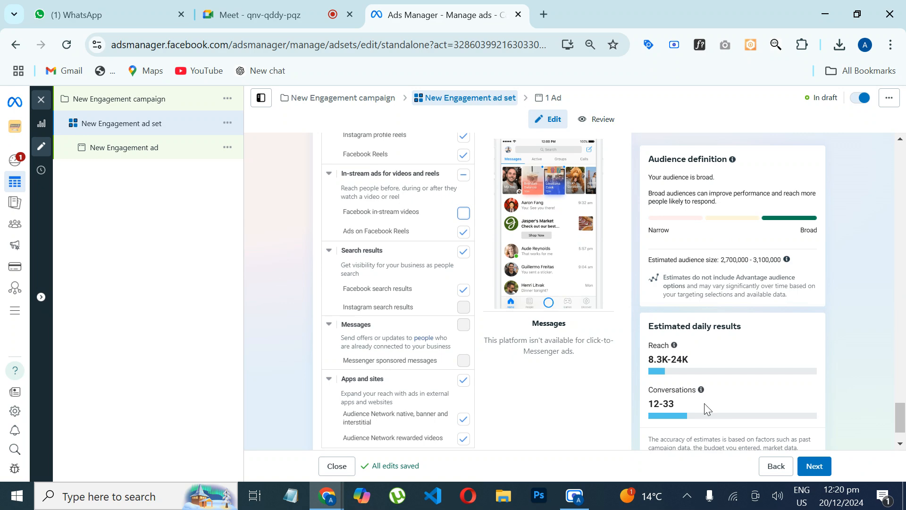
click(461, 441)
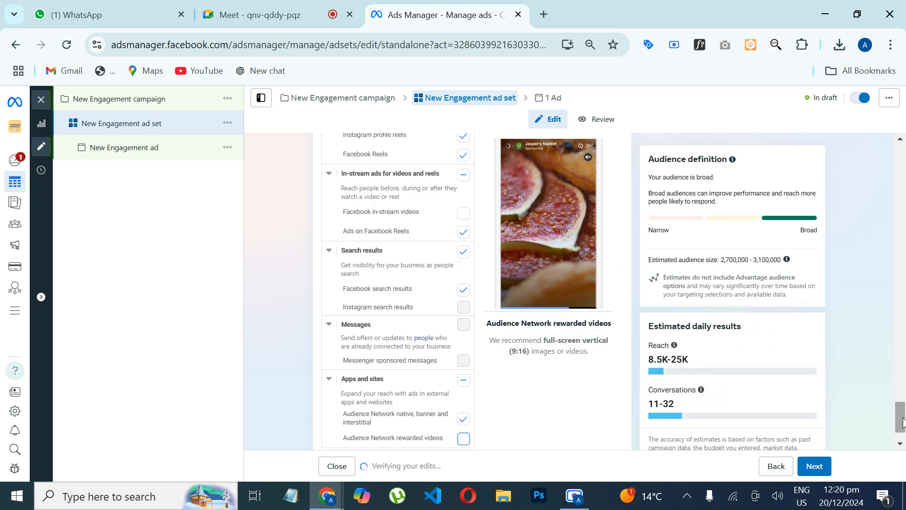
Step: Set the ad set's daily budget to Rs1,360.00
drag(902, 423, 902, 221)
click(418, 193)
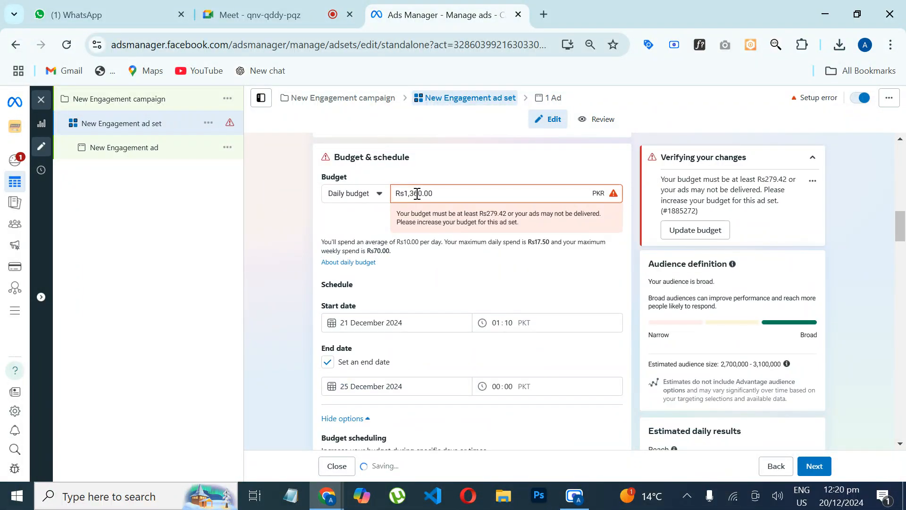
text(36)
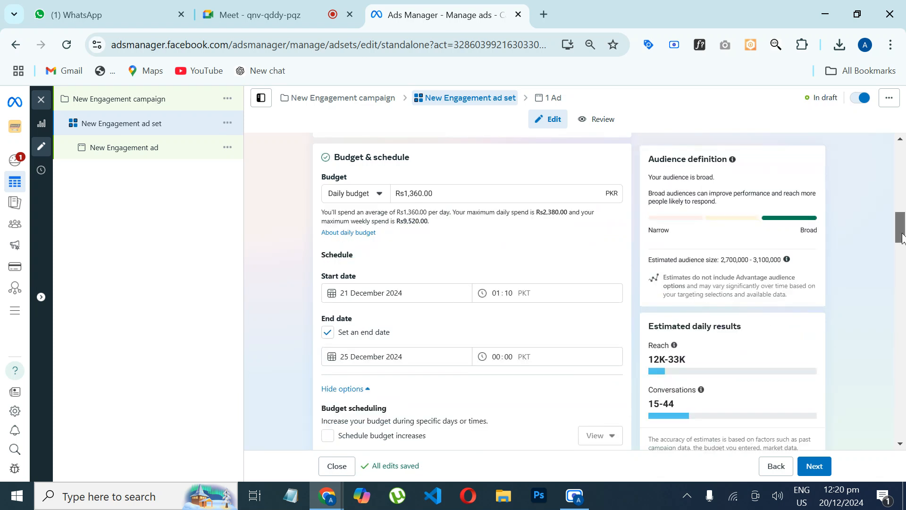
Step: Continue to the New Engagement ad and start setting up its creative as an image ad
drag(902, 236, 902, 436)
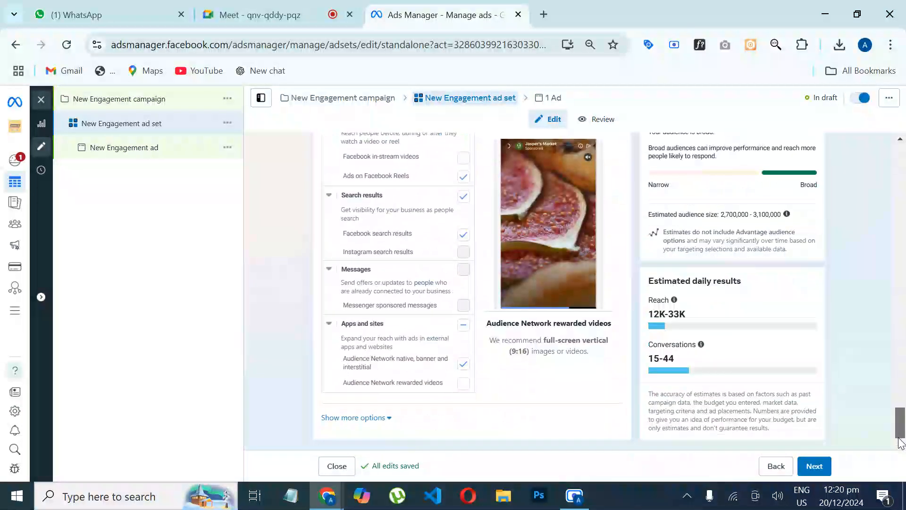
click(815, 466)
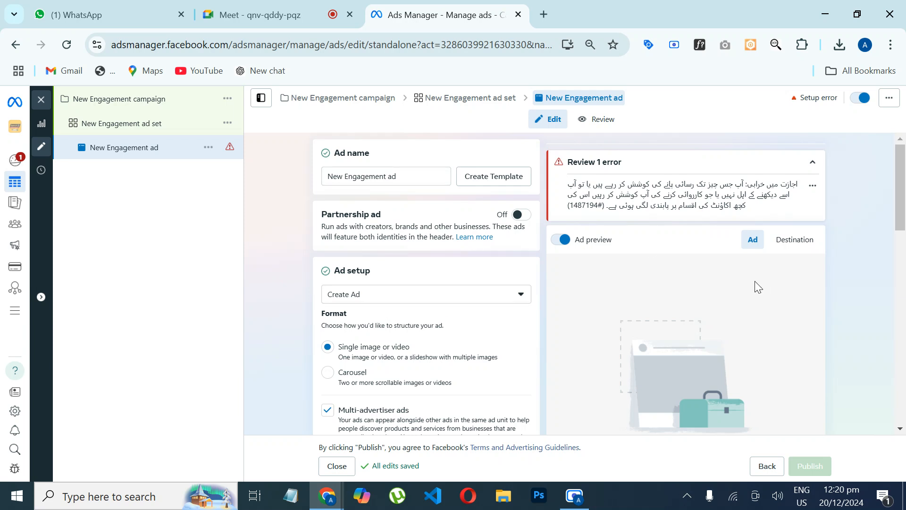
scroll(901, 203, down, 2)
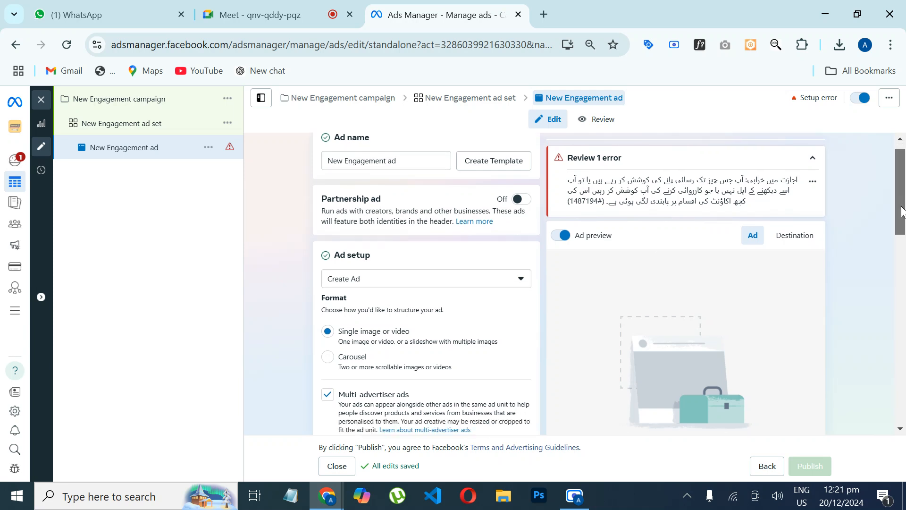
scroll(902, 202, up, 2)
drag(902, 202, 887, 247)
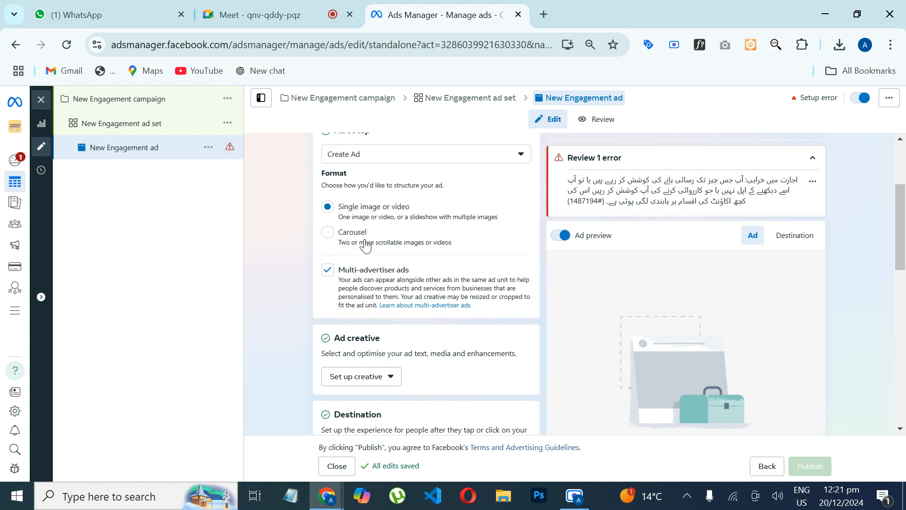
click(376, 385)
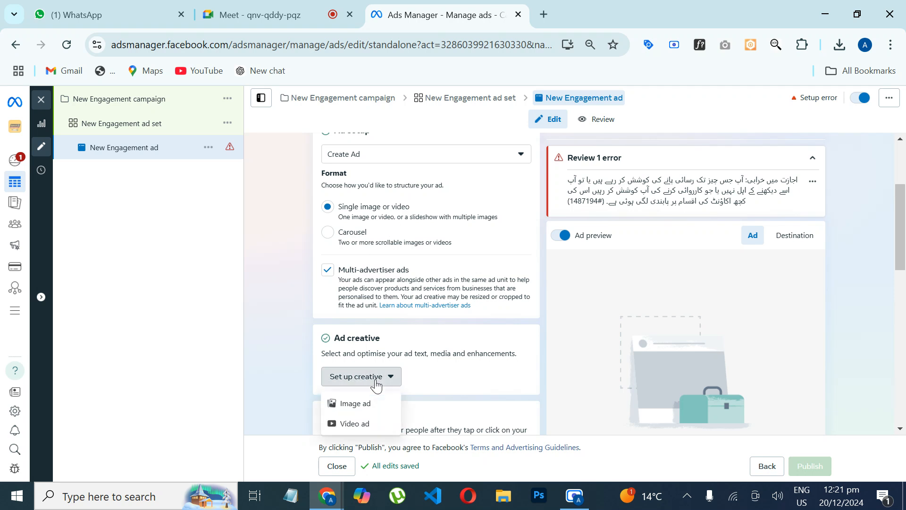
click(363, 407)
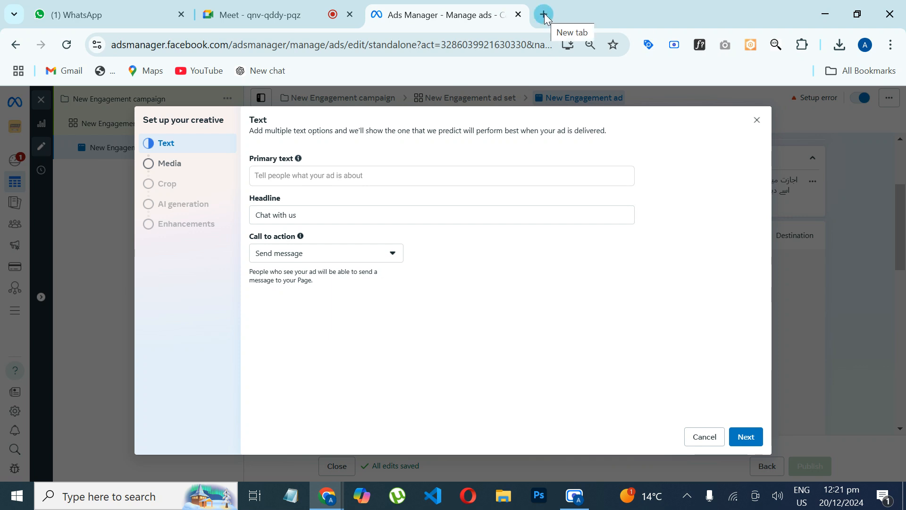
Step: Switch to ChatGPT, copy the full ad text from the Spoken English Course Ad chat, and return to the ad creative
click(312, 177)
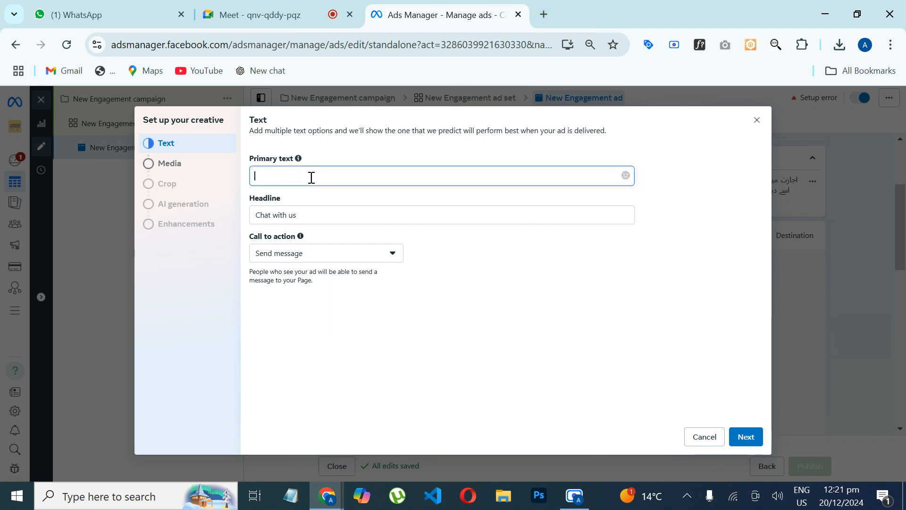
click(543, 15)
text(ch)
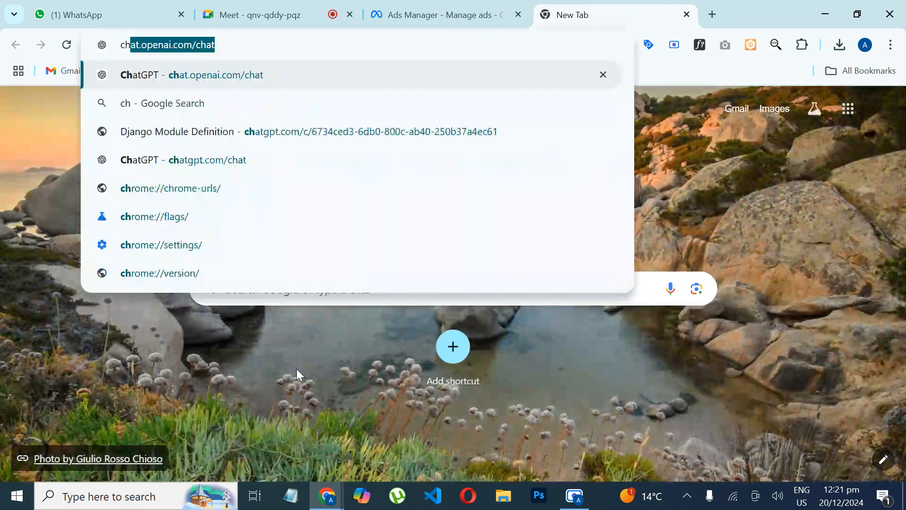
key(Return)
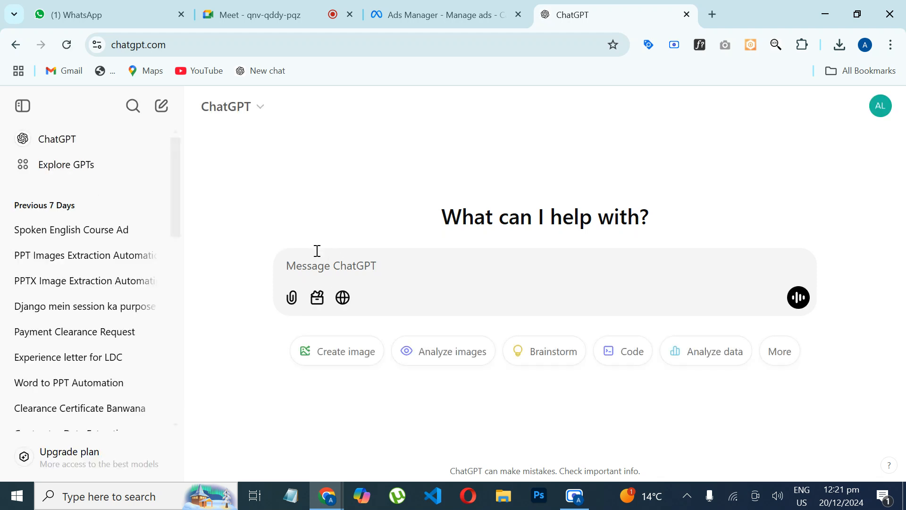
click(102, 233)
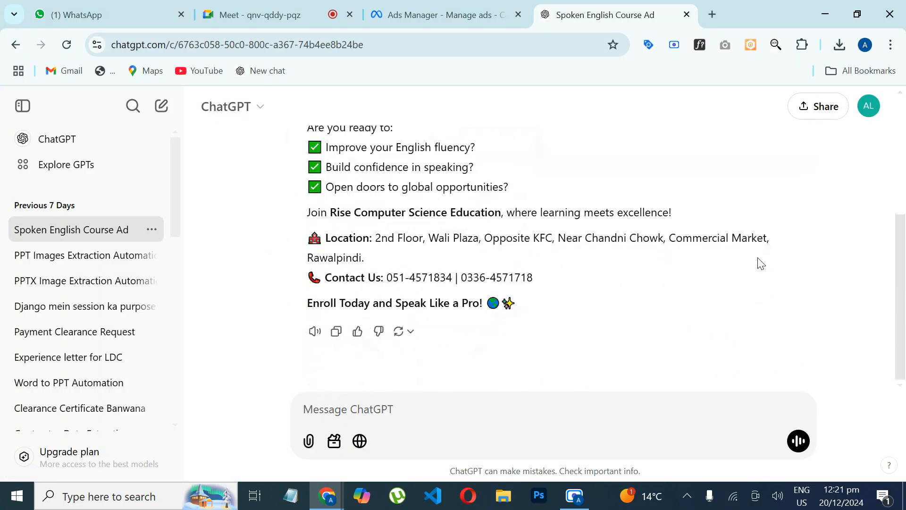
scroll(370, 235, up, 1)
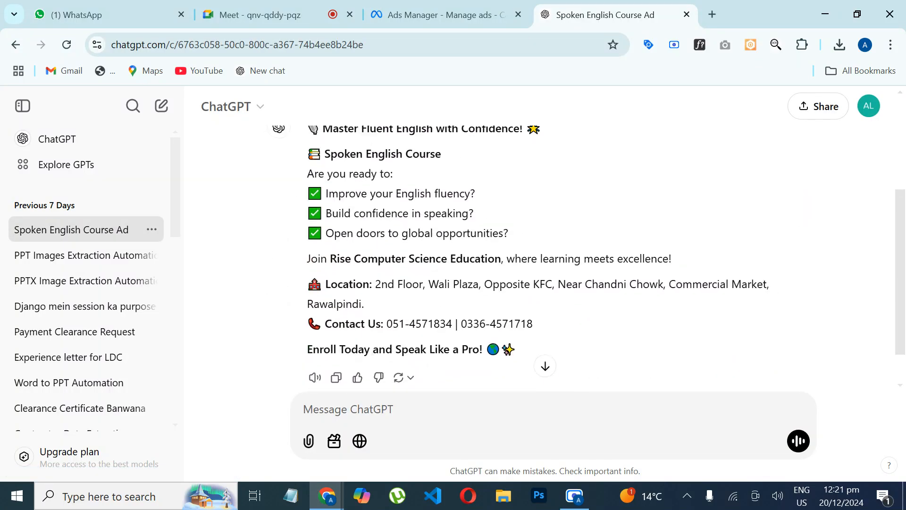
drag(310, 140, 512, 357)
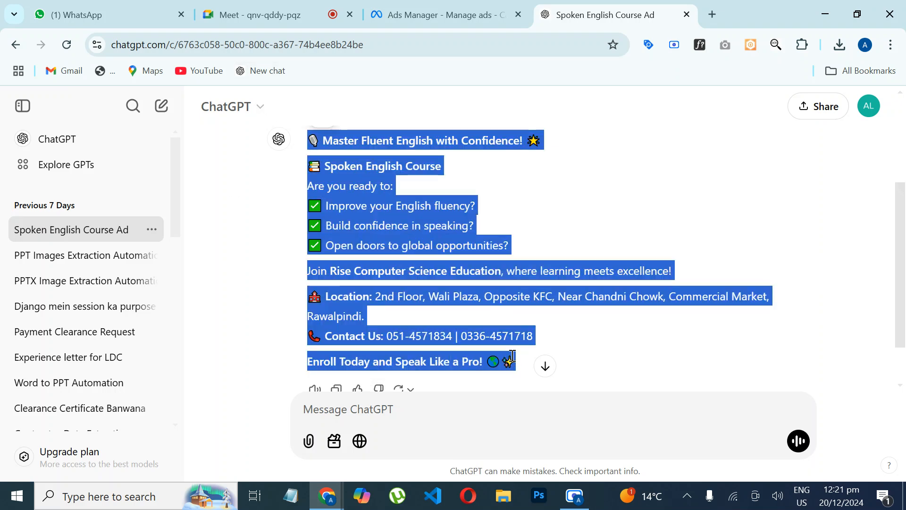
click(687, 15)
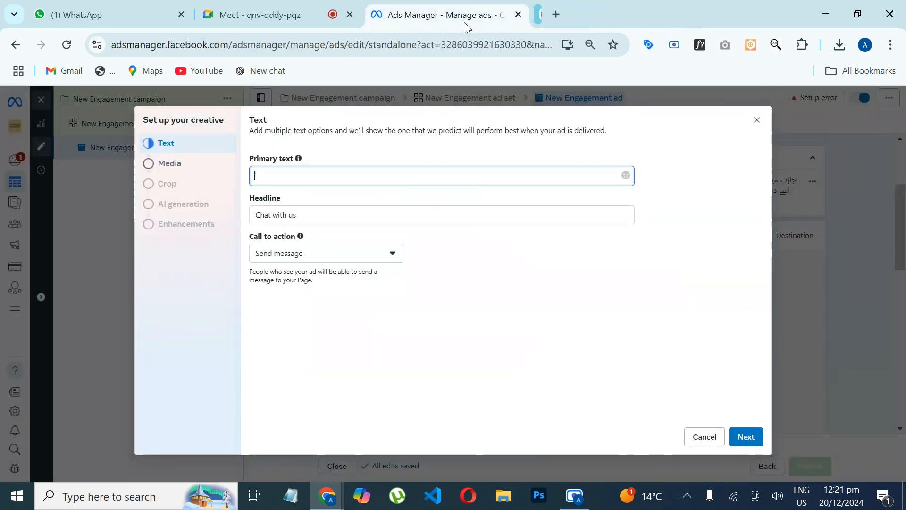
Step: Paste the copied ad text as the primary text and remove the emojis around "Master Fluent English with Confidence!"
click(338, 171)
key(ctrl+v)
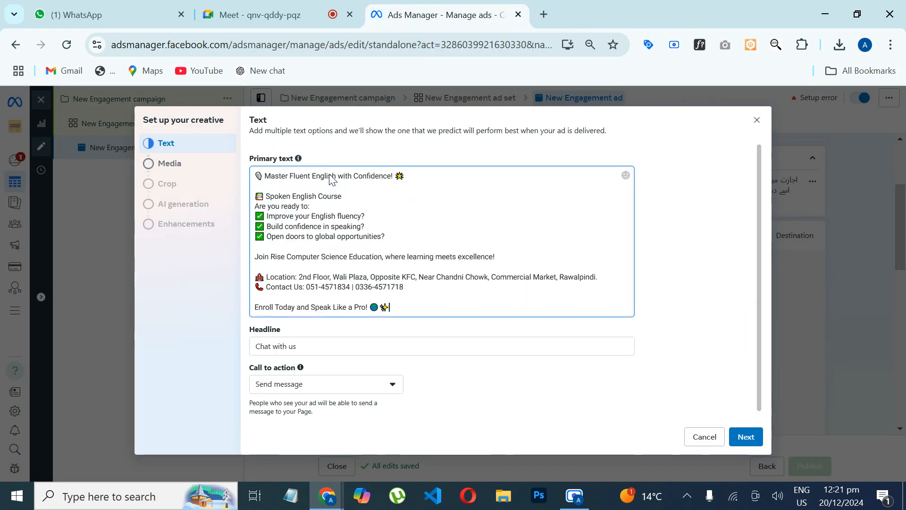
click(266, 179)
key(BackSpace)
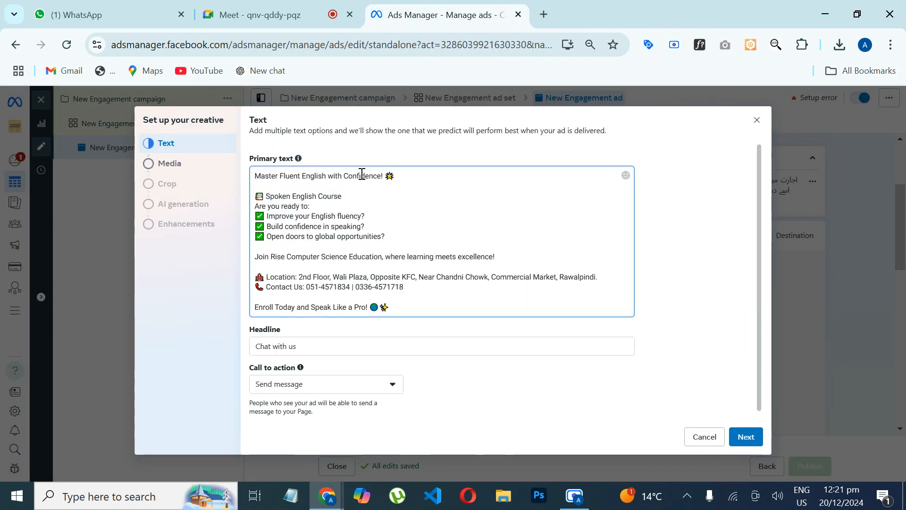
drag(384, 178, 400, 178)
key(BackSpace)
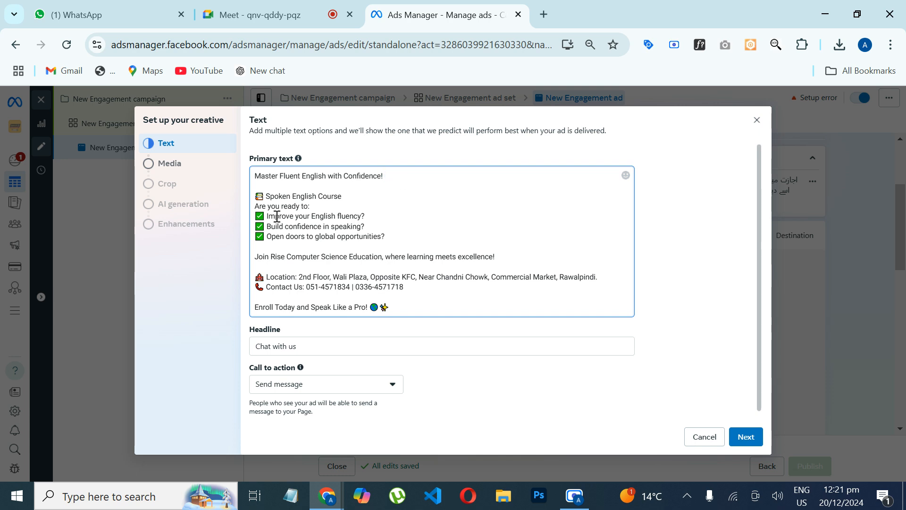
Step: Delete the "Spoken English Course" line and strip the emojis and leading spaces from the Location and Contact Us lines
drag(333, 202, 257, 199)
key(BackSpace)
key(BackSpace)
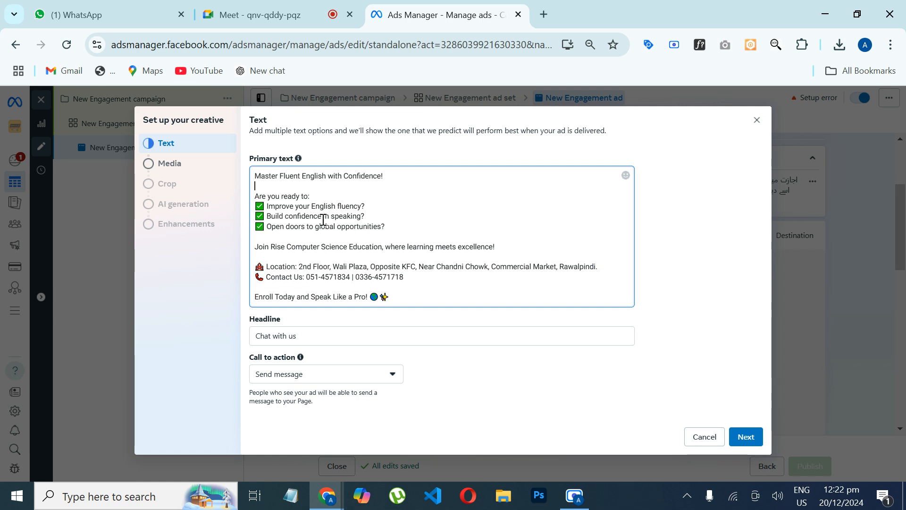
click(264, 267)
key(BackSpace)
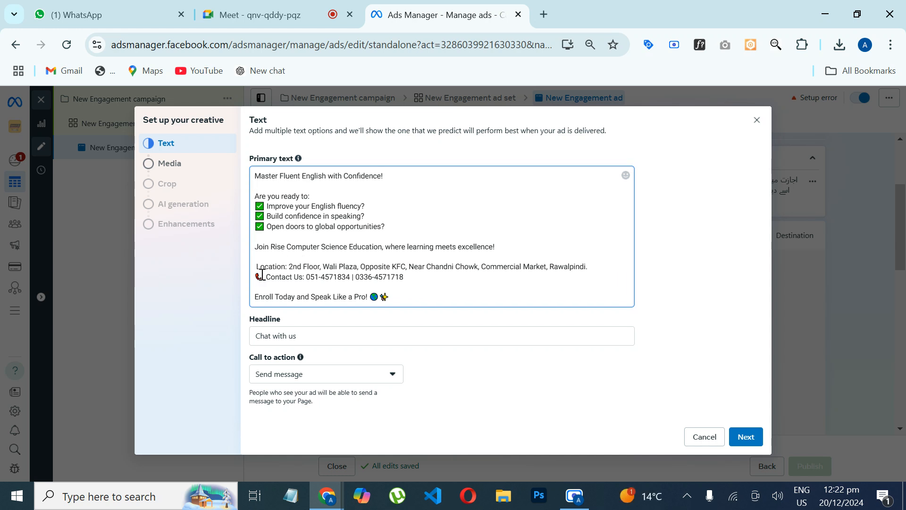
click(263, 277)
key(BackSpace)
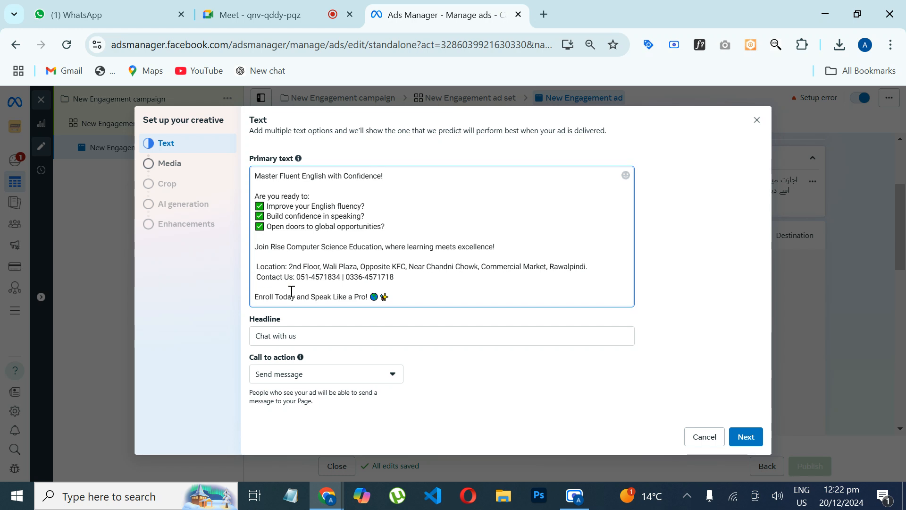
key(BackSpace)
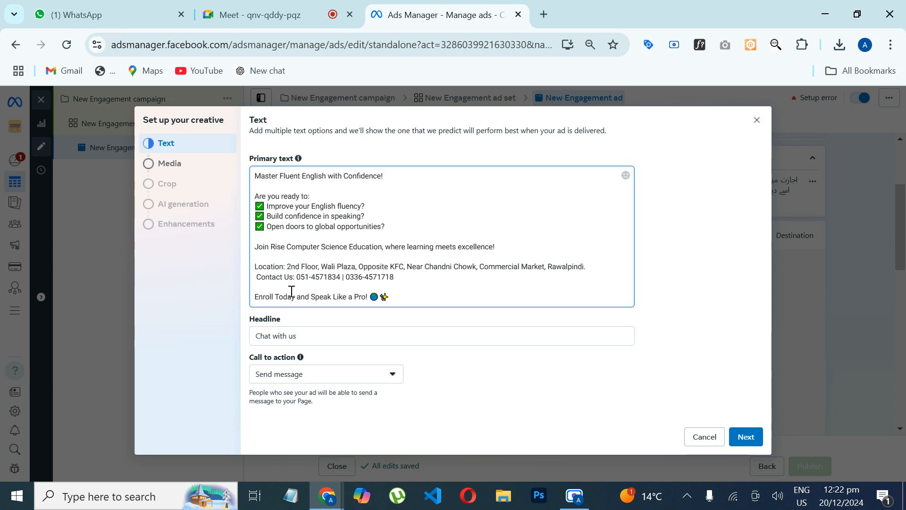
key(BackSpace)
Step: Add the line "For more information:" above the Location line in the primary text
key(Up)
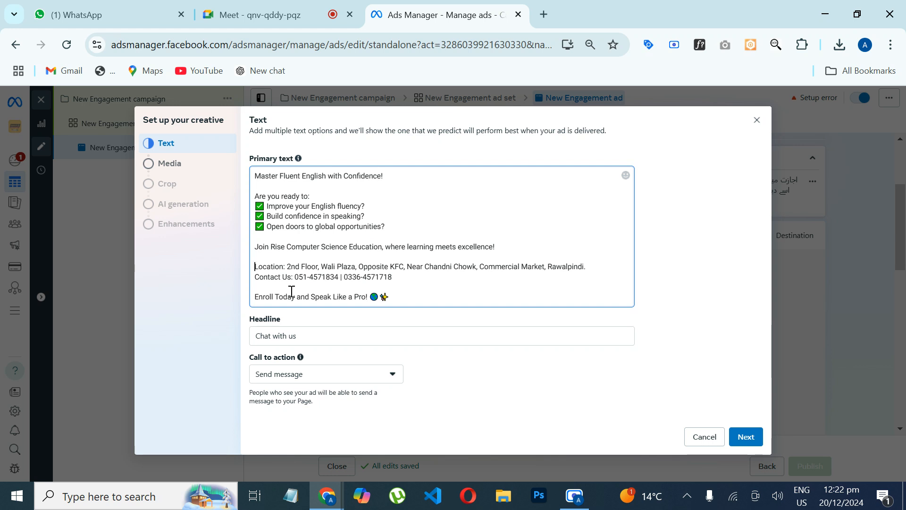
key(Return)
key(Up)
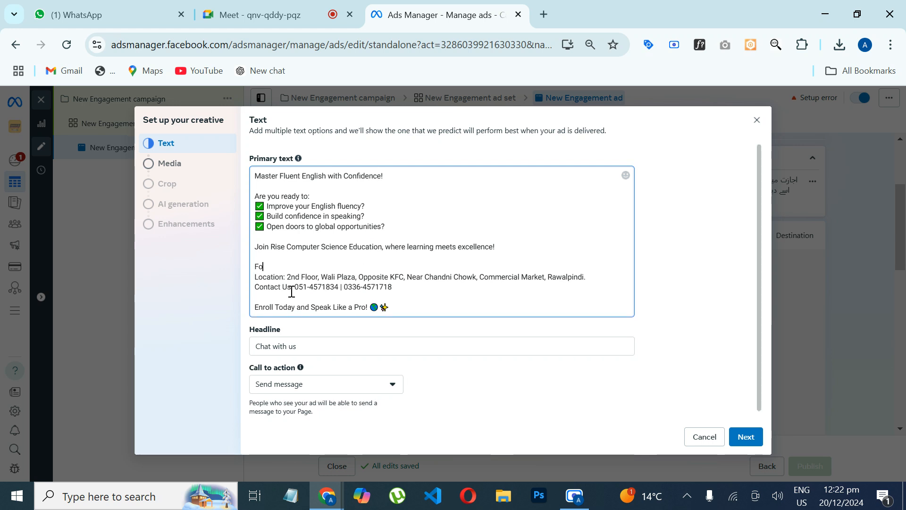
text(For more information:)
Step: Select the headline "Chat with us" and undo the preceding primary text entry
double_click(318, 347)
triple_click(318, 347)
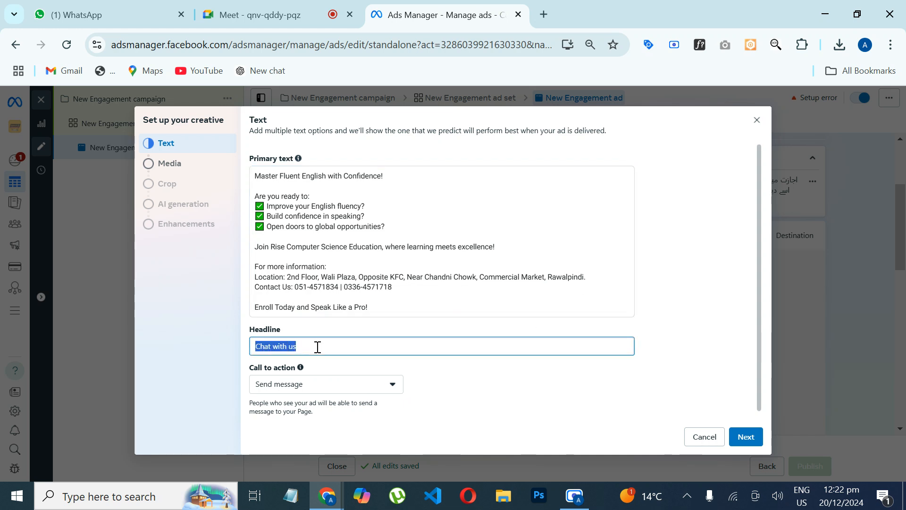
key(ctrl+z)
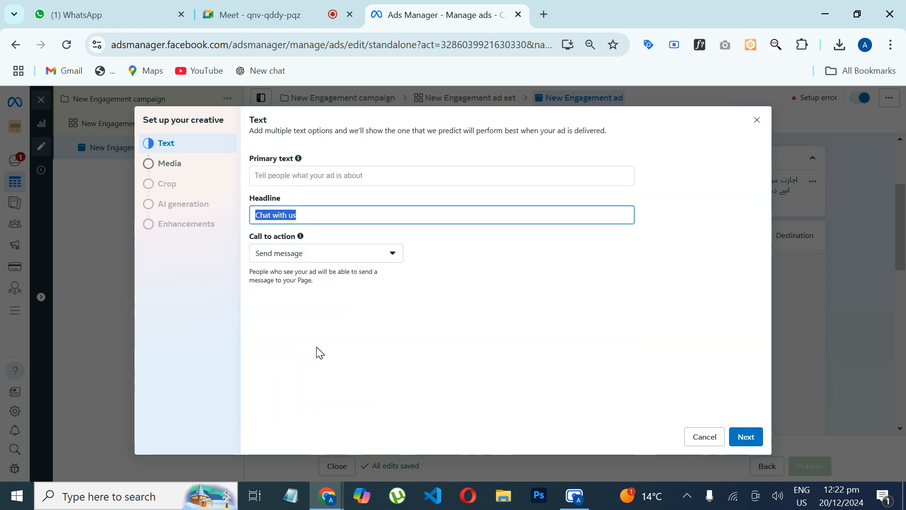
Step: Paste the copied ad text into the empty primary text again and remove the emojis after "Speak Like a Pro!"
click(282, 175)
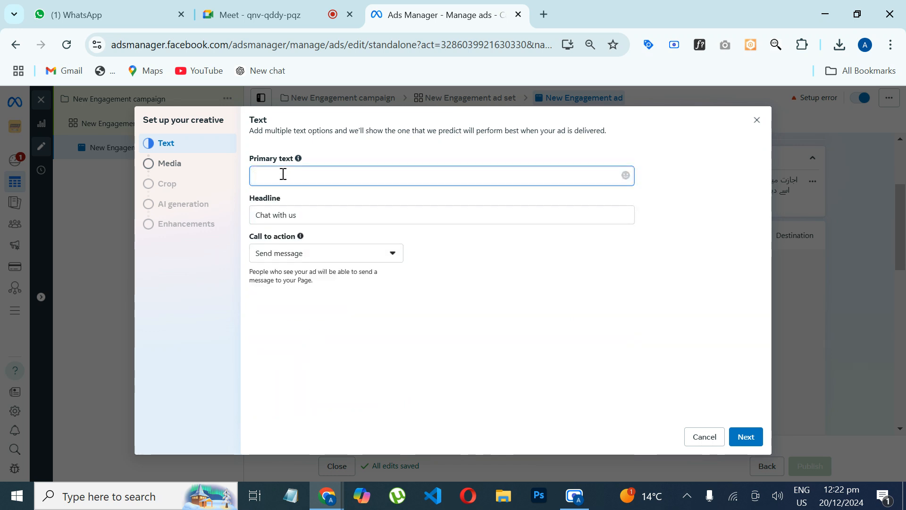
key(ctrl+v)
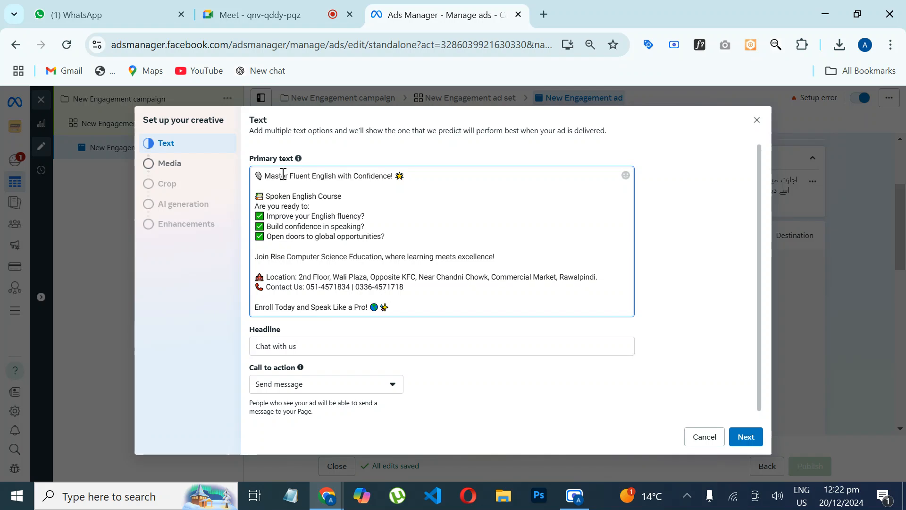
drag(374, 304, 412, 295)
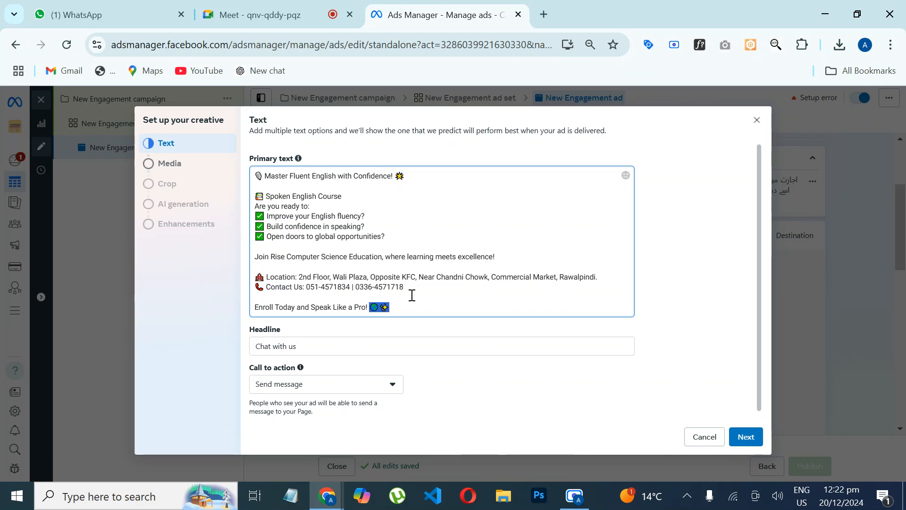
key(BackSpace)
Step: Add the line "For more information:" directly above the Location line in the primary text
click(265, 279)
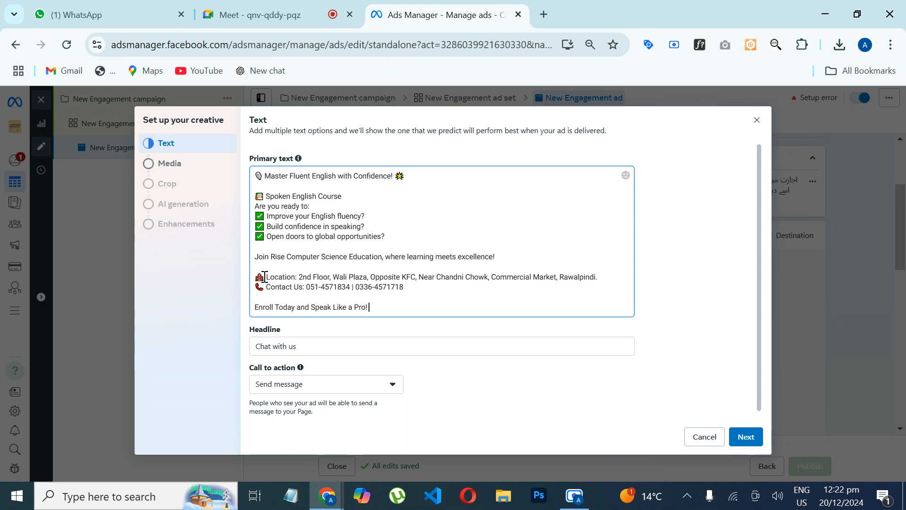
key(Left)
key(Return)
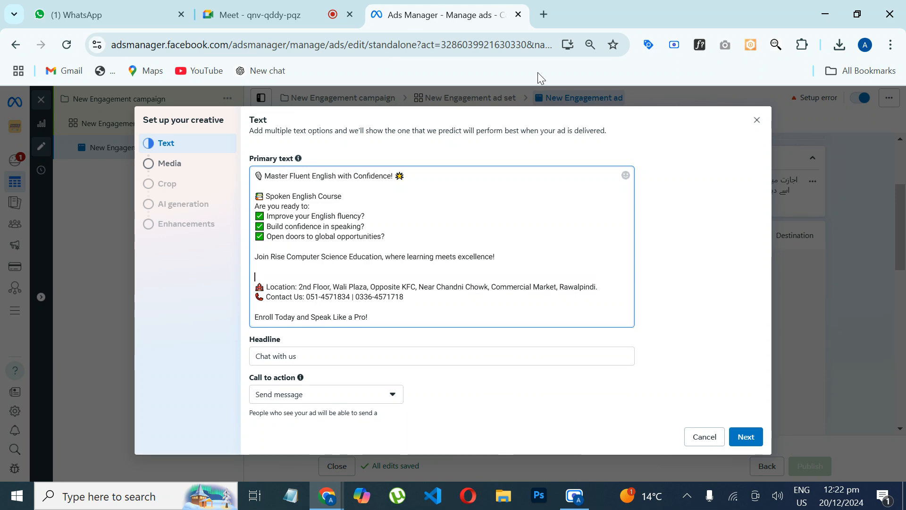
text(For)
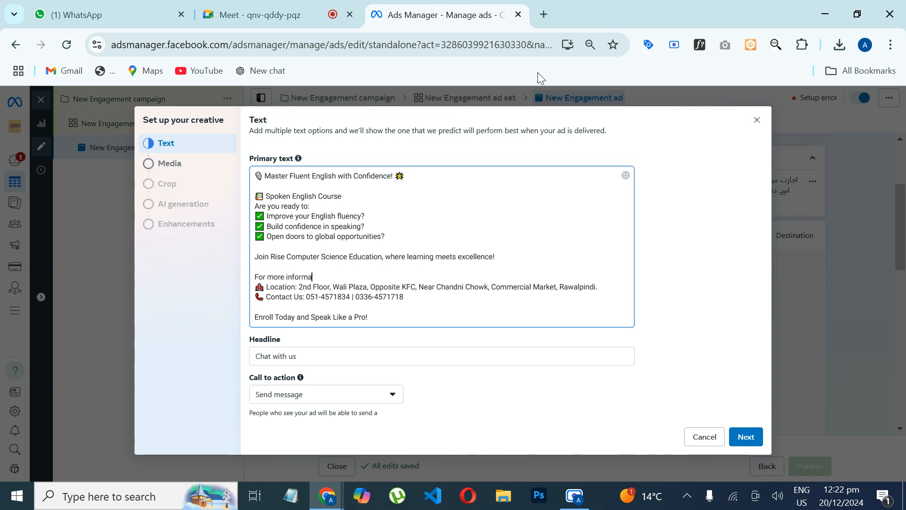
text(more information:)
Step: Remove the emojis before and after "Master Fluent English with Confidence!" in the primary text
drag(397, 177, 413, 173)
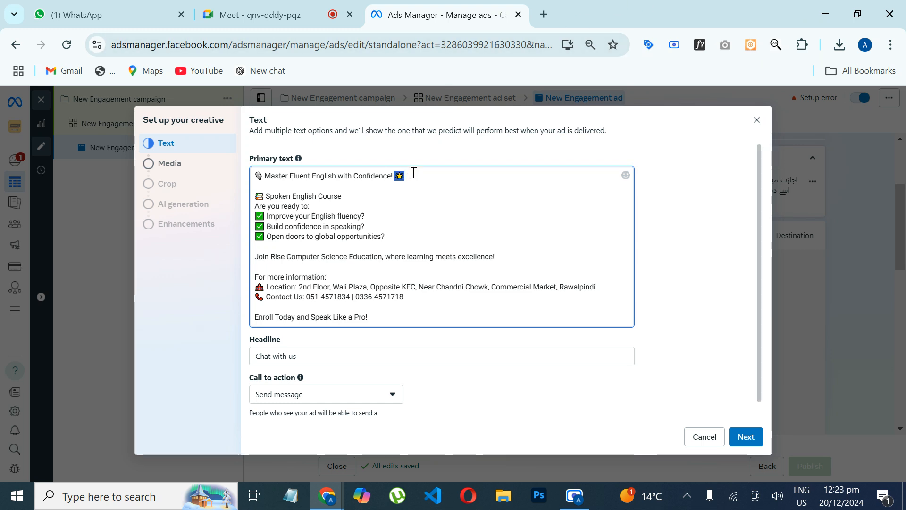
key(BackSpace)
drag(263, 177, 251, 176)
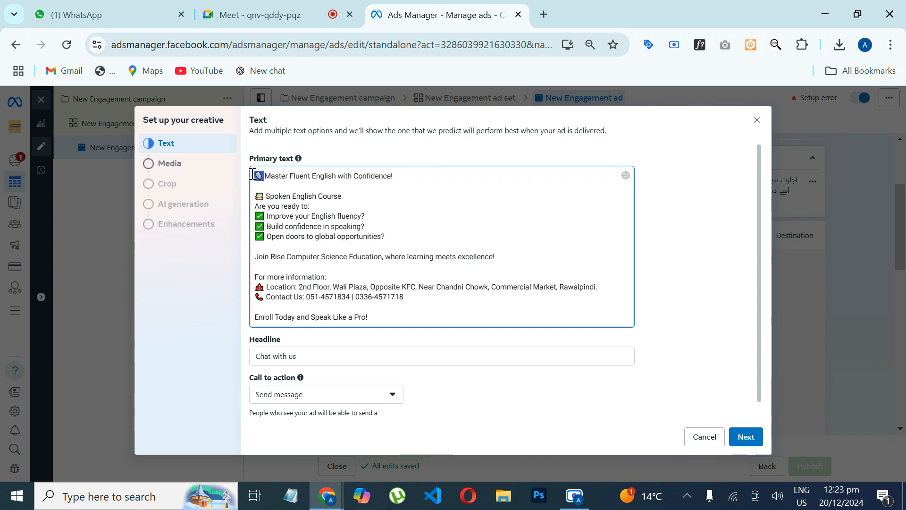
key(BackSpace)
Step: Delete the "Spoken English Course" line together with its emoji from the primary text
drag(322, 202, 257, 197)
click(315, 196)
drag(343, 195, 258, 196)
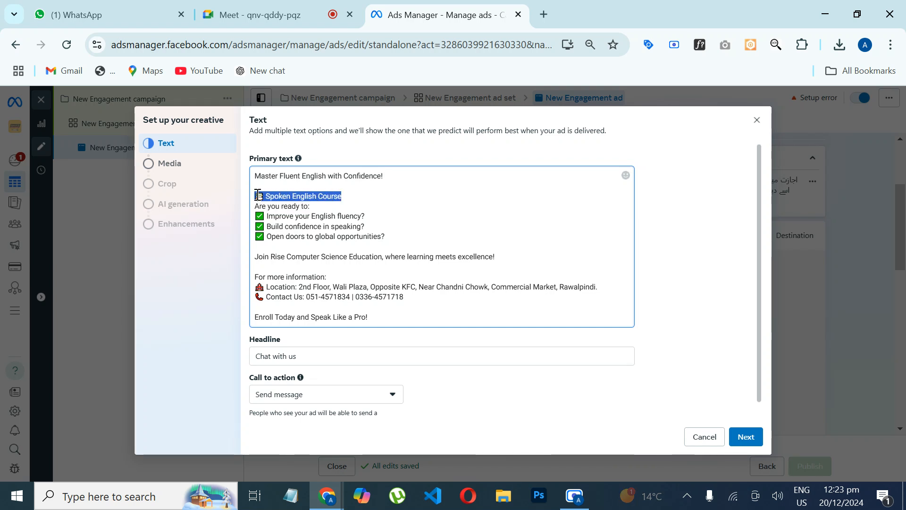
key(BackSpace)
key(BackSpace)
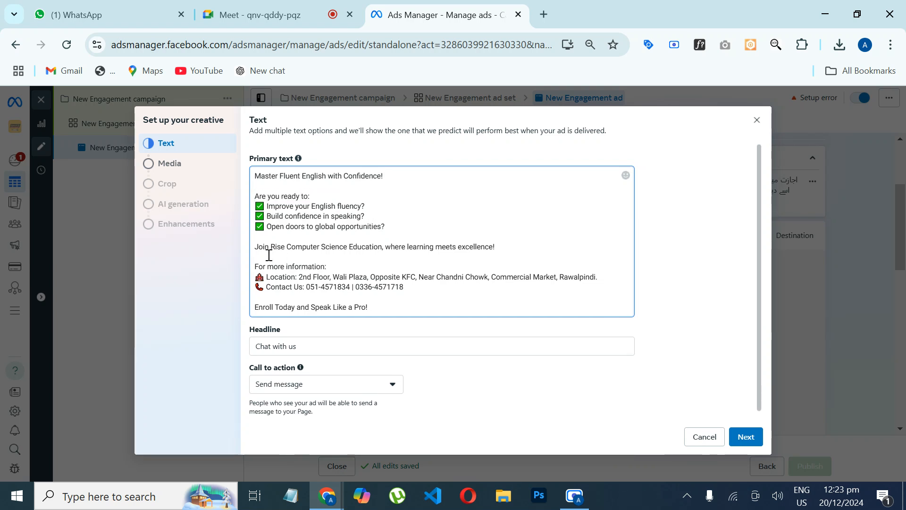
Step: Remove the emojis and leading spaces from the Location and Contact Us lines of the primary text
mouse_move(265, 277)
mouse_down()
mouse_move(245, 286)
mouse_move(257, 287)
mouse_up()
key(BackSpace)
key(BackSpace)
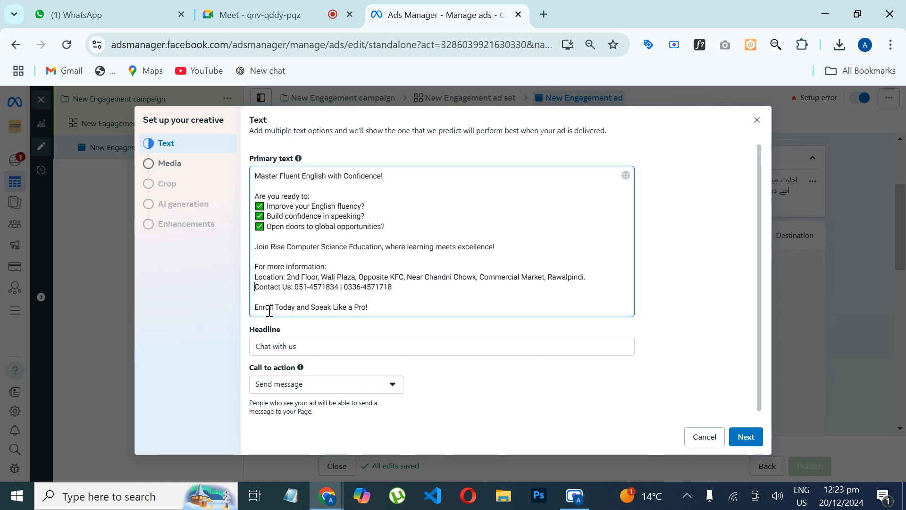
Step: Cut the entire edited primary text and paste it back into the same field
key(ctrl+a)
key(ctrl+x)
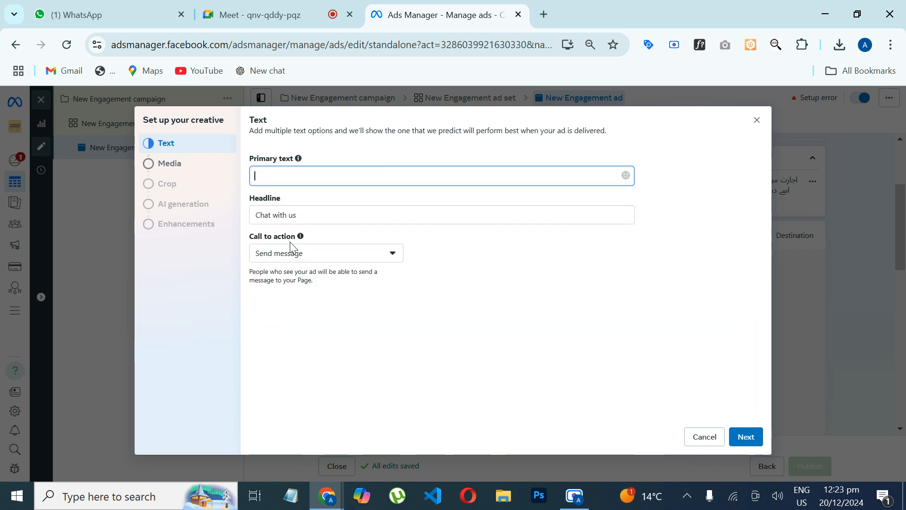
key(ctrl+v)
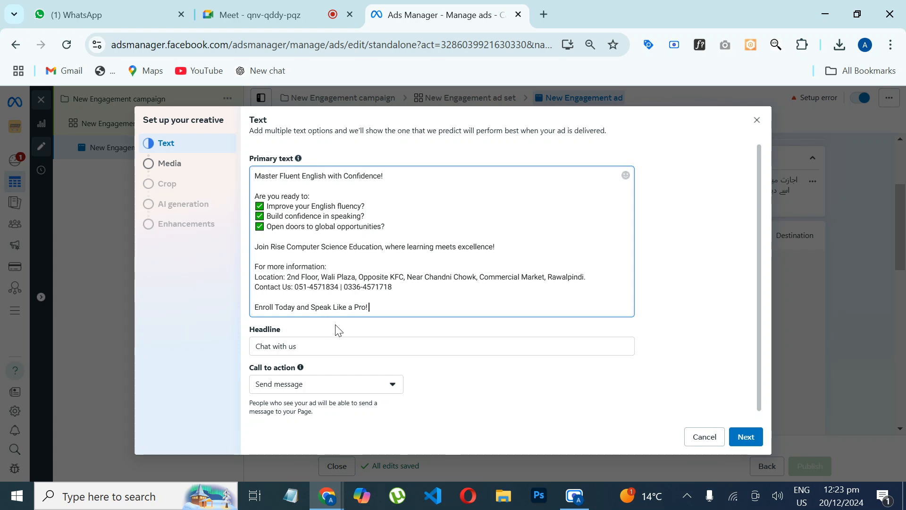
Step: Replace the ad headline with "Apply Now | Get 20% Off"
double_click(307, 344)
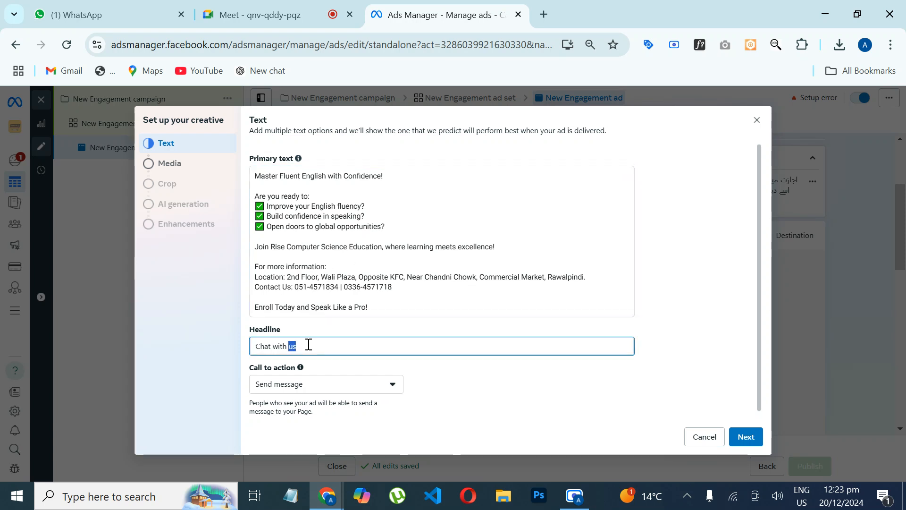
key(ctrl+a)
text(Apply)
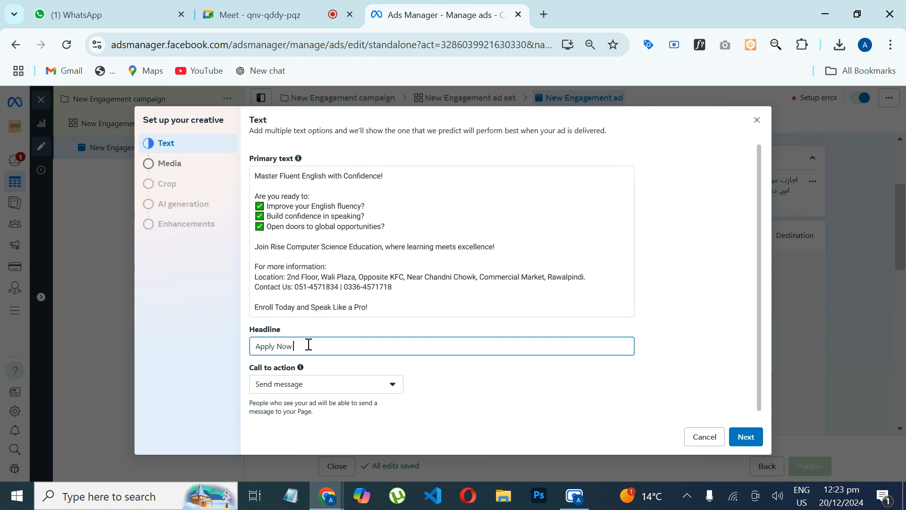
text(Now | Get 20% Off)
Step: Set the ad's call to action to "Apply now"
click(295, 386)
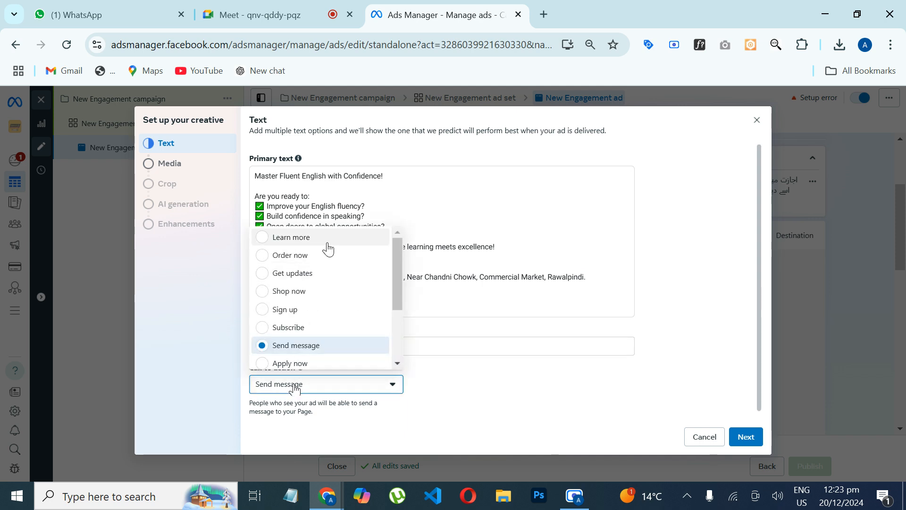
drag(397, 277, 396, 307)
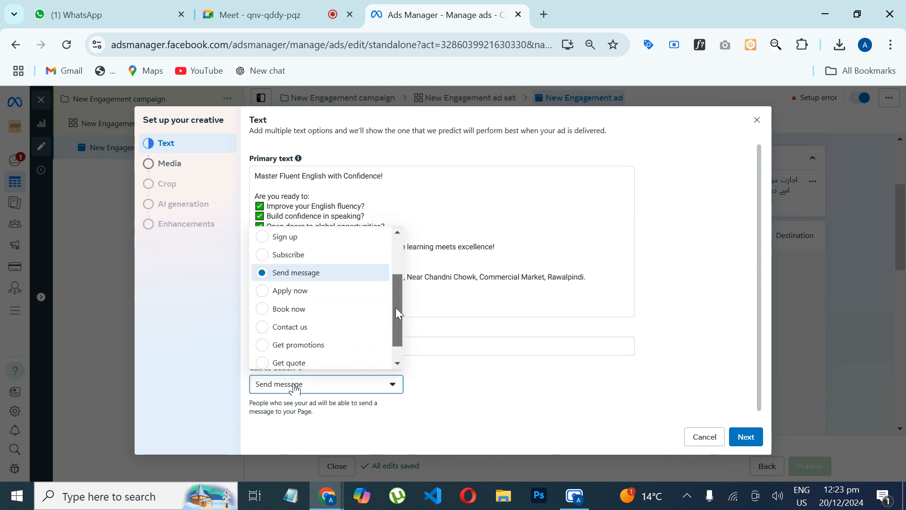
click(299, 295)
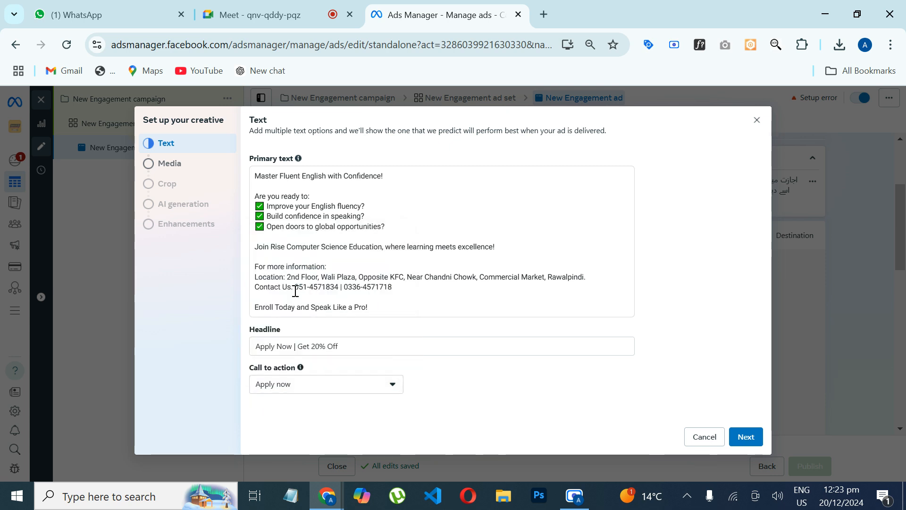
Step: Choose the 1800 × 1800 Spoken English account image as the ad media and keep its original crops for all placements
click(198, 170)
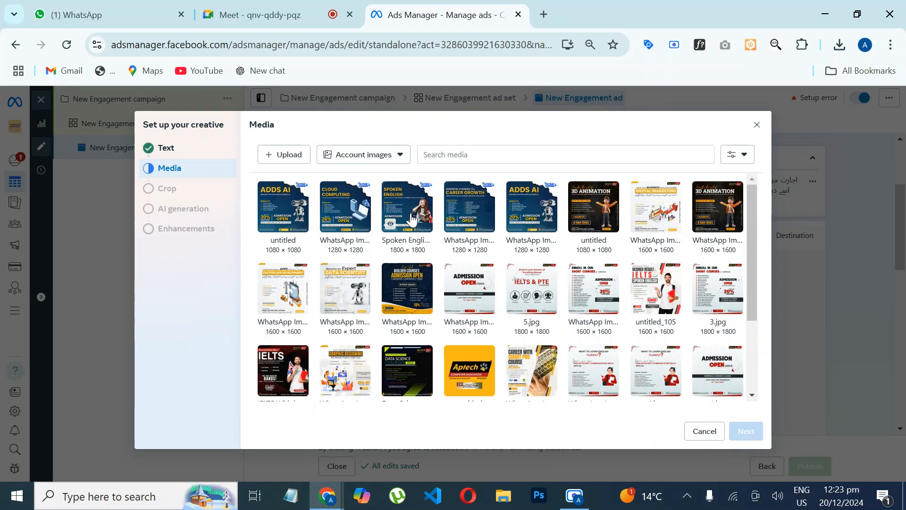
click(397, 208)
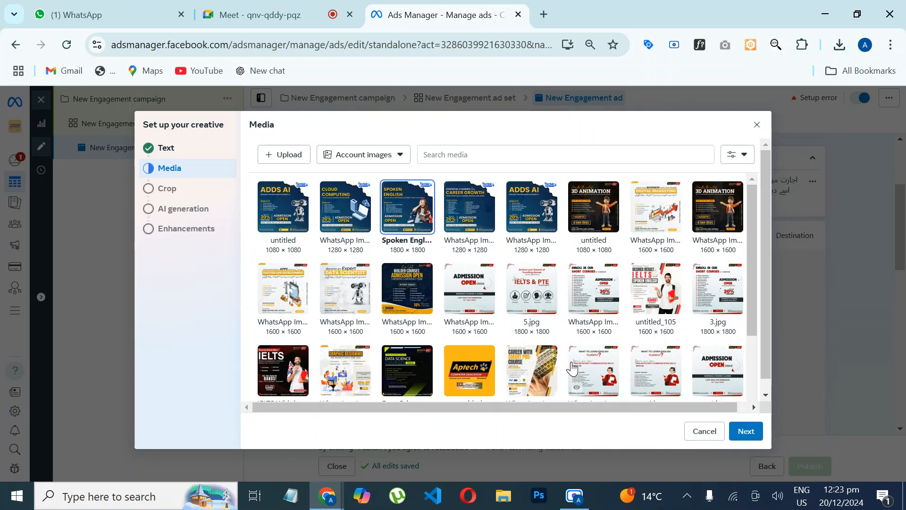
click(746, 431)
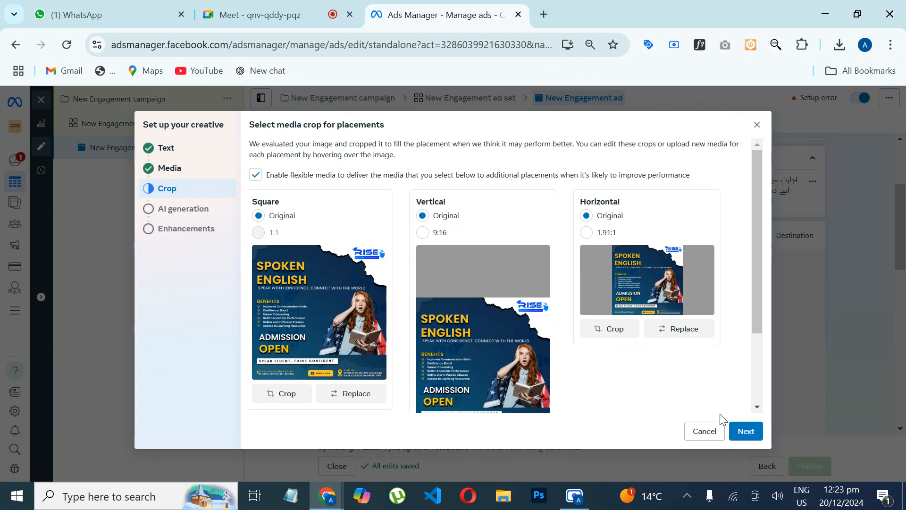
click(746, 431)
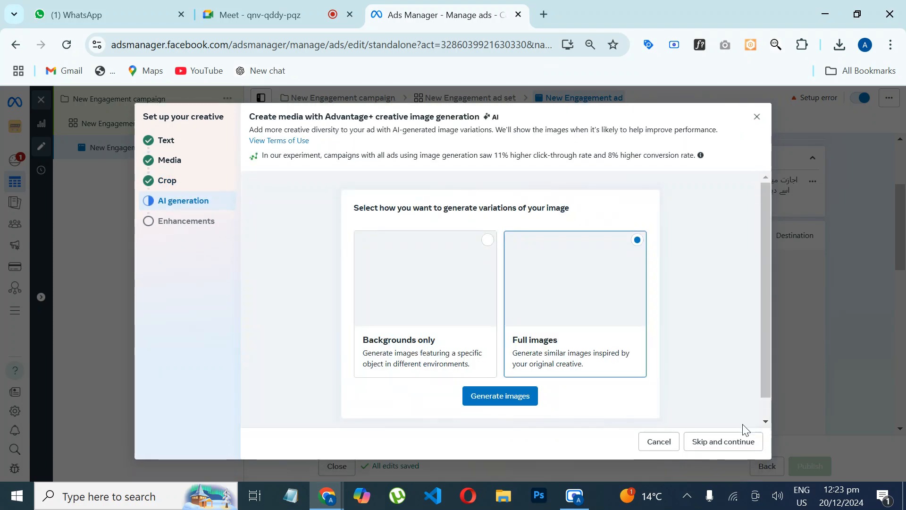
Step: Skip AI image generation and finish the creative setup with the default Advantage+ enhancements
click(702, 443)
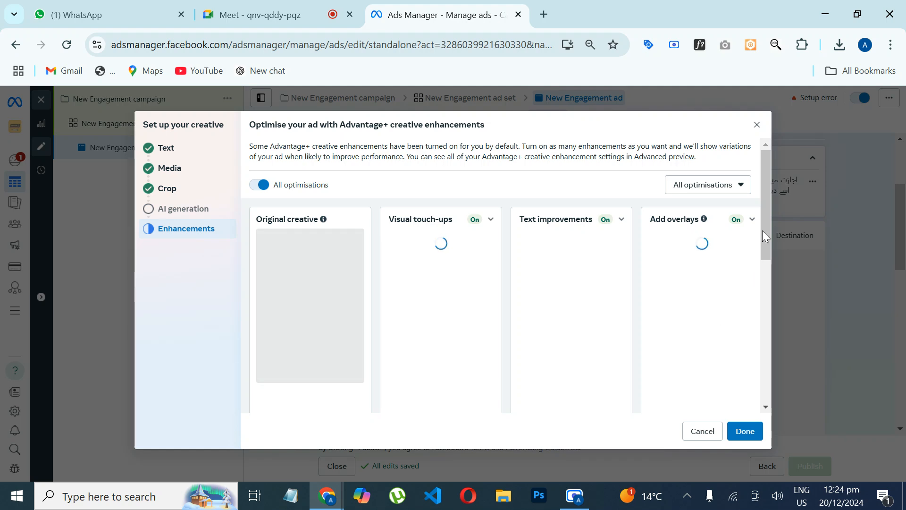
mouse_move(764, 221)
mouse_down()
mouse_move(760, 399)
mouse_move(753, 318)
mouse_move(763, 226)
mouse_up()
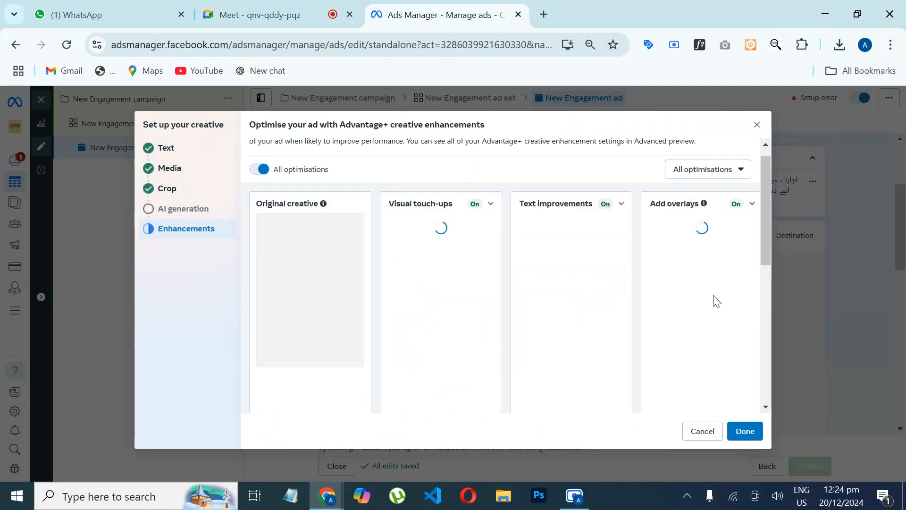
click(744, 432)
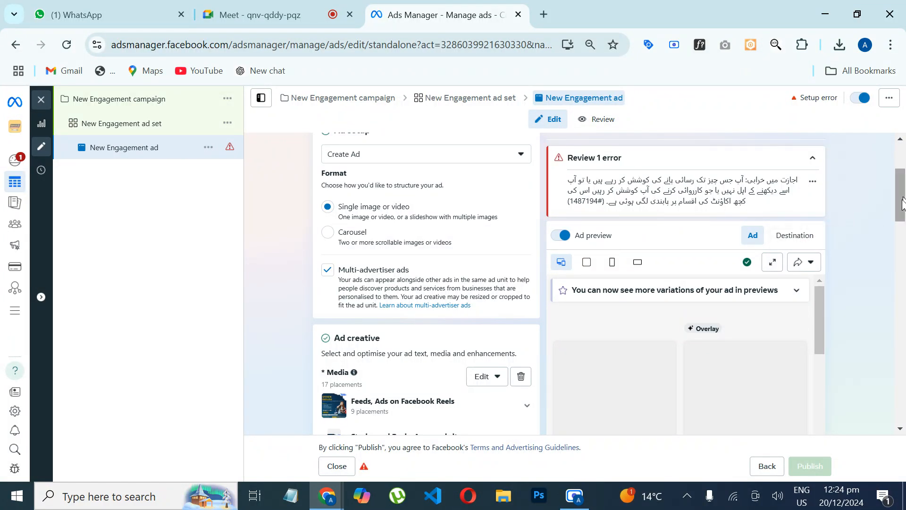
Step: Edit the message template's greeting by inserting "Thanks for contacting us." before "Please let us know how we can help you."
drag(901, 204, 881, 348)
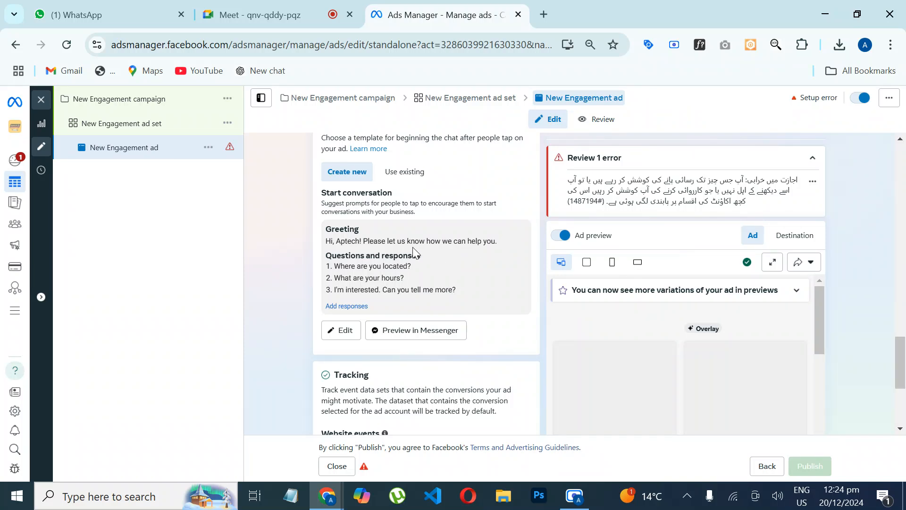
click(345, 330)
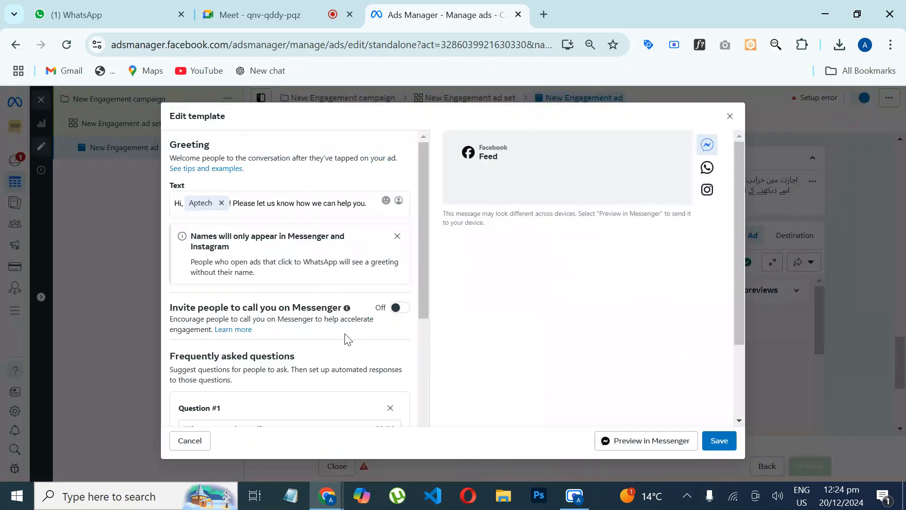
click(235, 207)
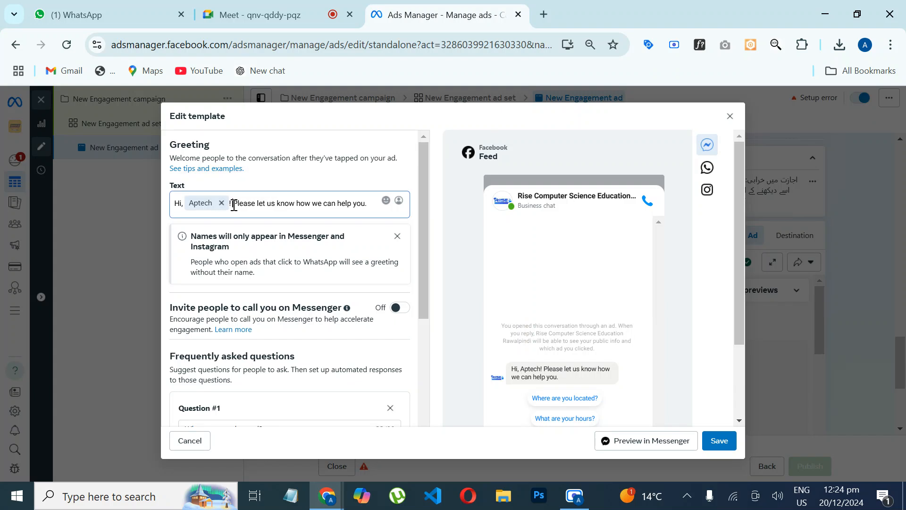
text(Thanks f)
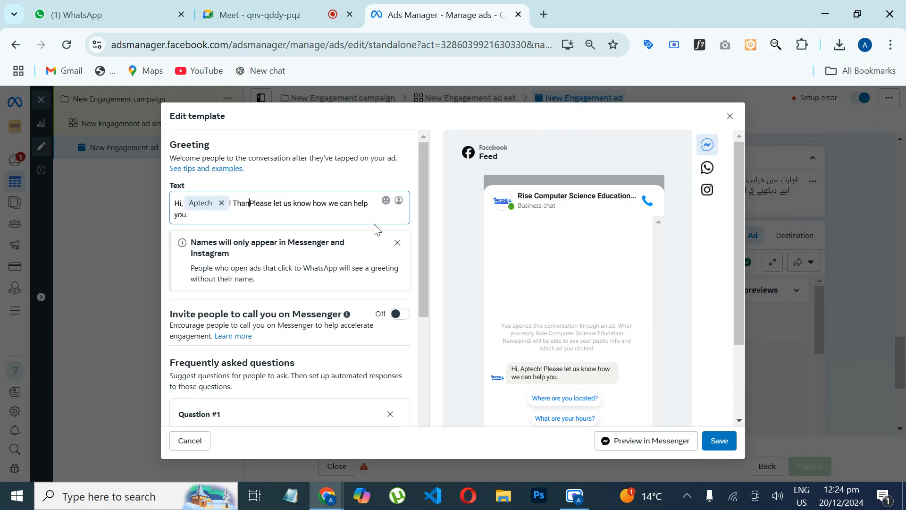
text(or contacti)
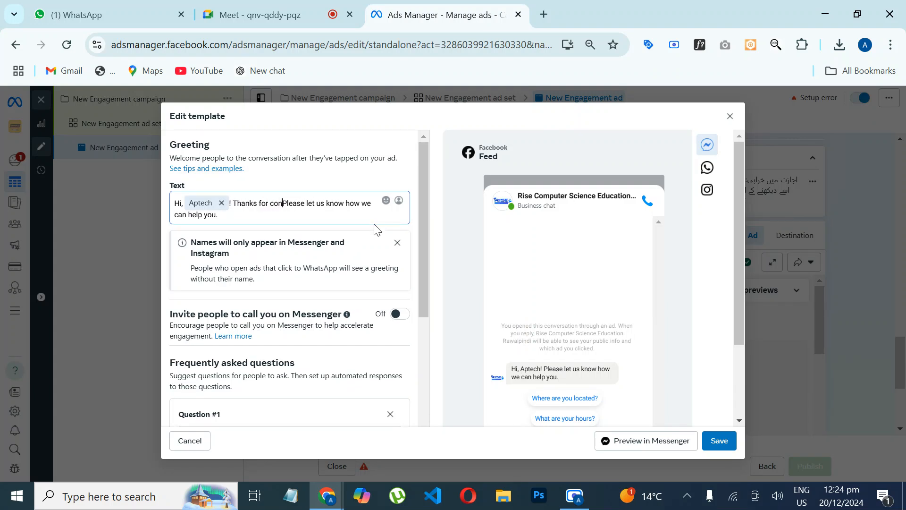
text(ng Us)
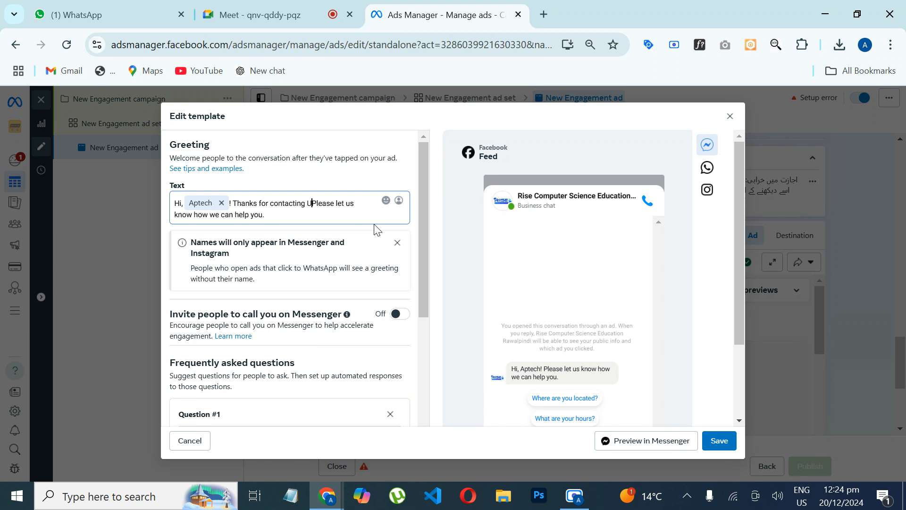
key(BackSpace)
key(BackSpace)
text(us.)
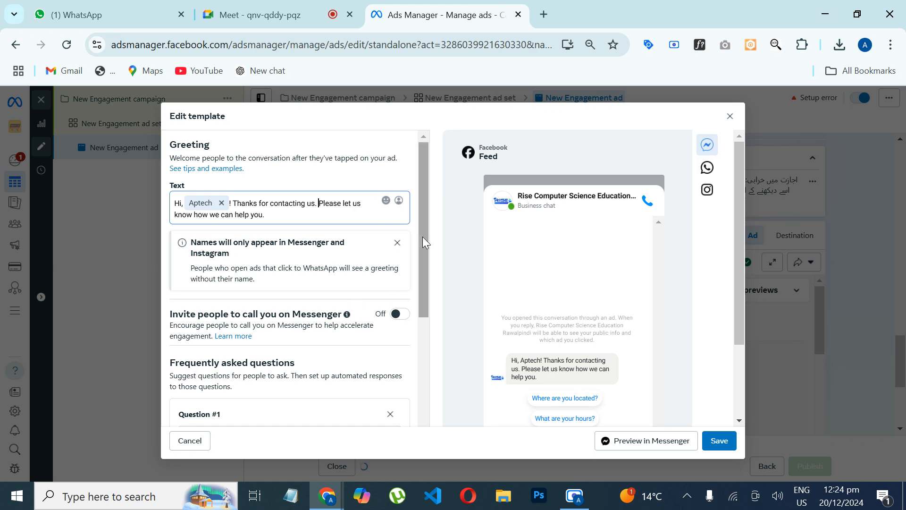
Step: Replace "how we can help you." in the greeting with "in which course you are interested in taking admission so that I can guide you accordingly"
drag(423, 239, 417, 386)
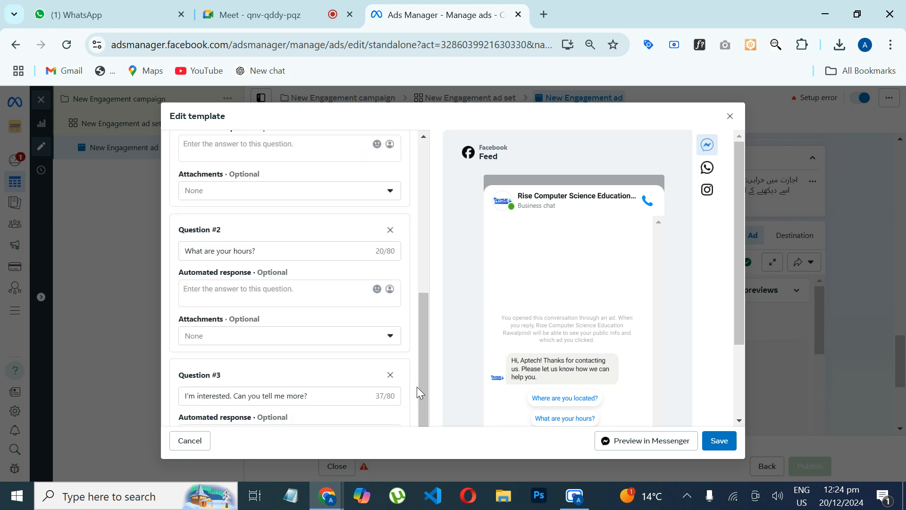
drag(738, 314, 734, 375)
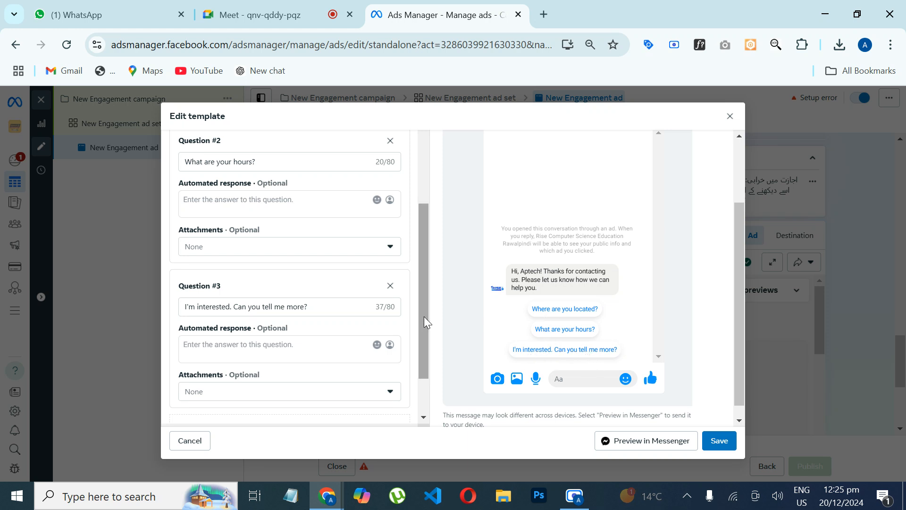
drag(423, 314, 411, 134)
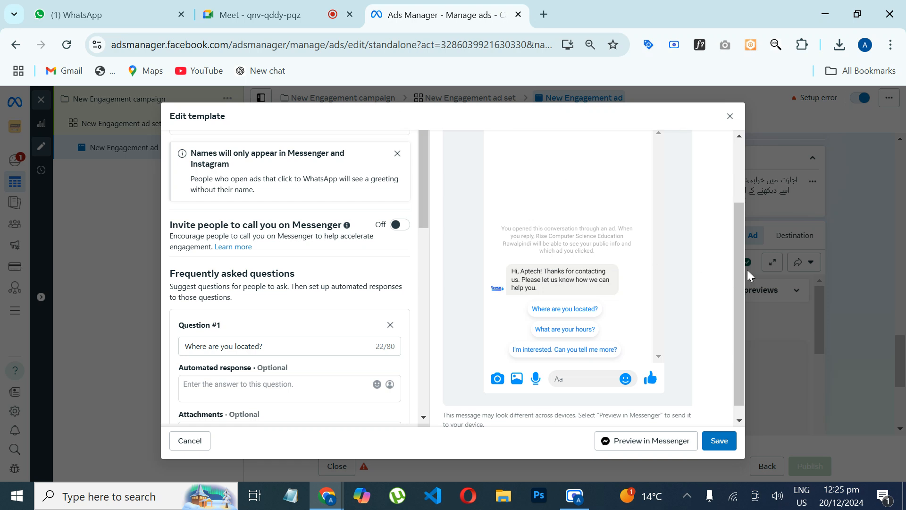
drag(739, 262, 734, 177)
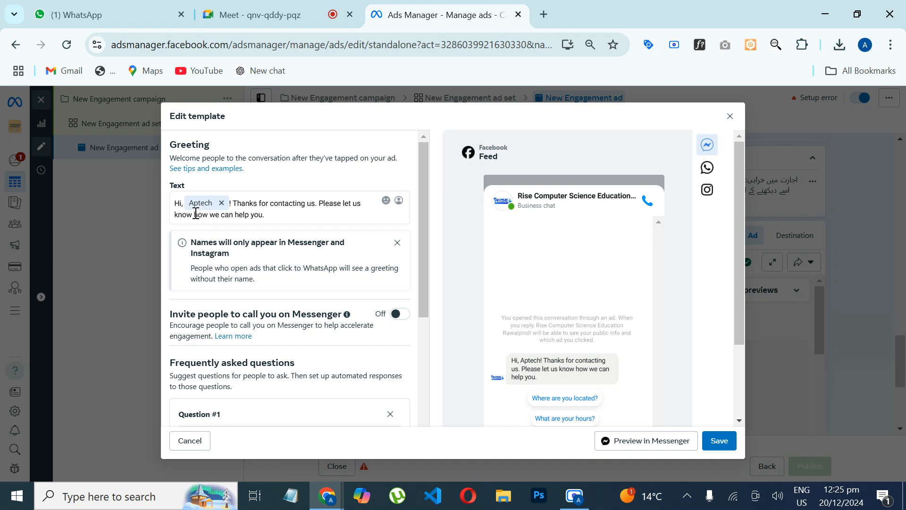
drag(195, 214, 276, 218)
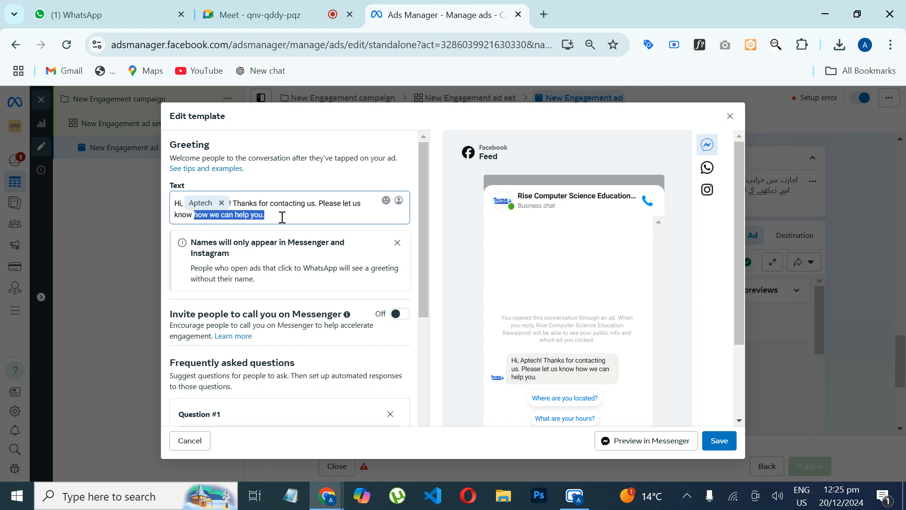
text(in which)
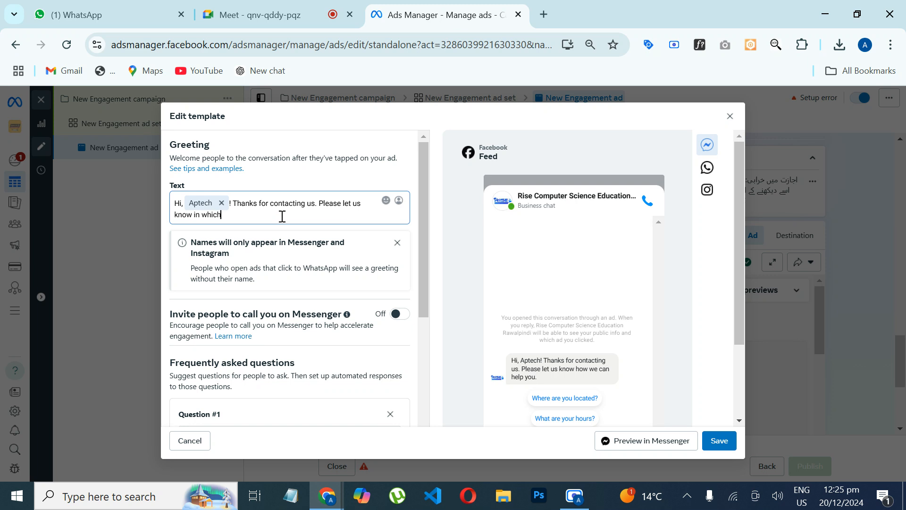
text( course you are interested in takin)
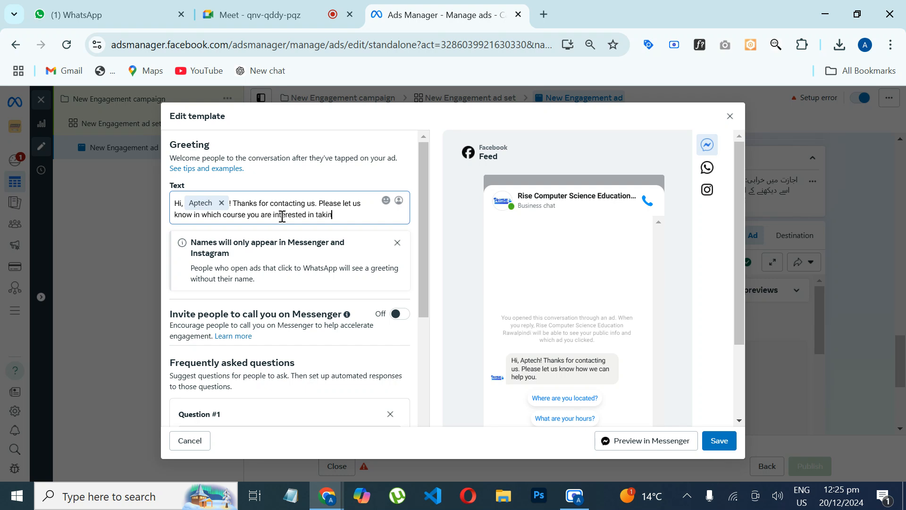
text(ission so that I c)
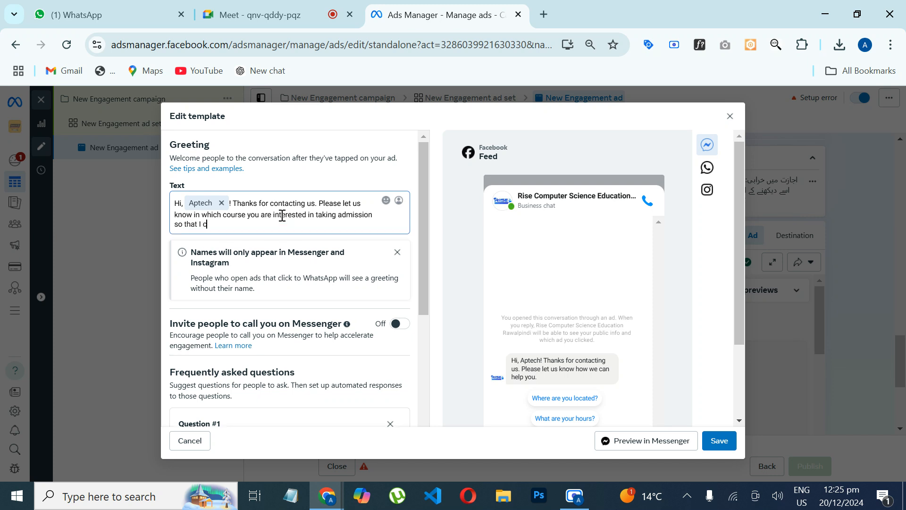
text(an guide you accordingly)
Step: Remove "Thanks for contacting us." from the greeting and change "I can guide you" to "we can guide you"
drag(425, 223, 424, 245)
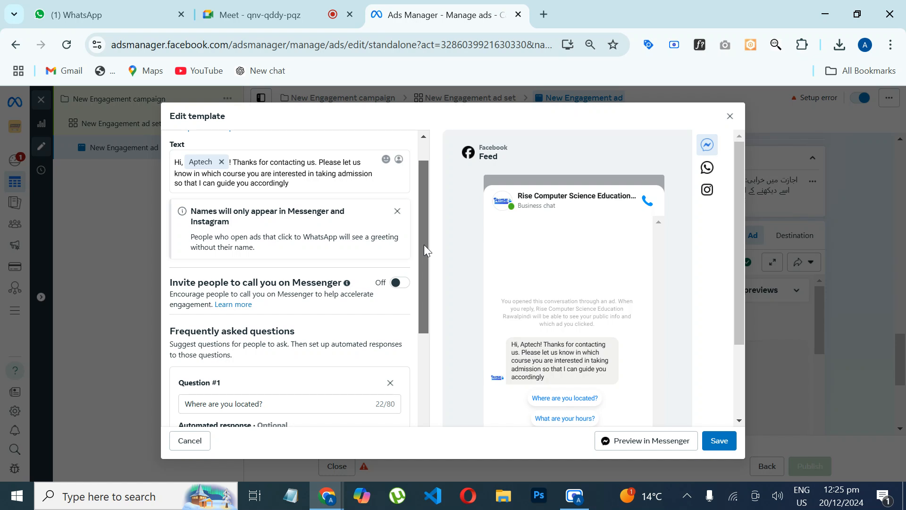
drag(233, 162, 319, 164)
key(BackSpace)
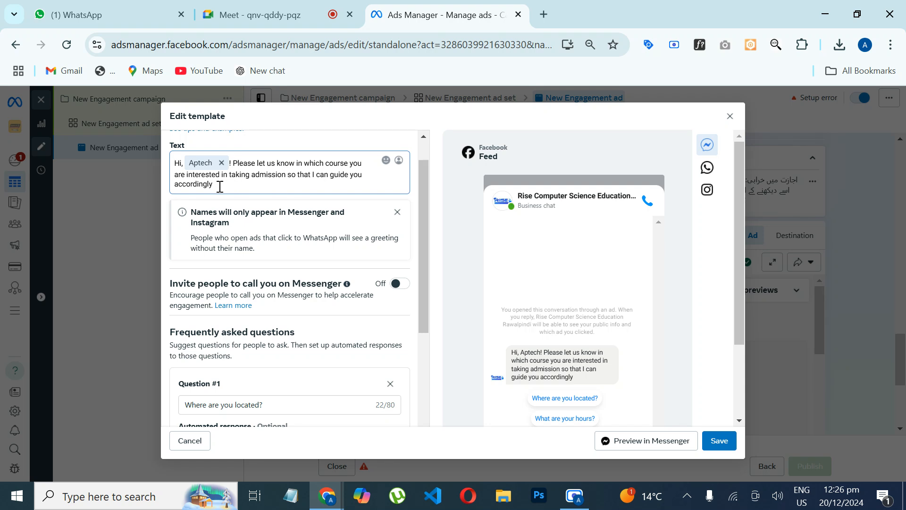
drag(220, 187, 319, 181)
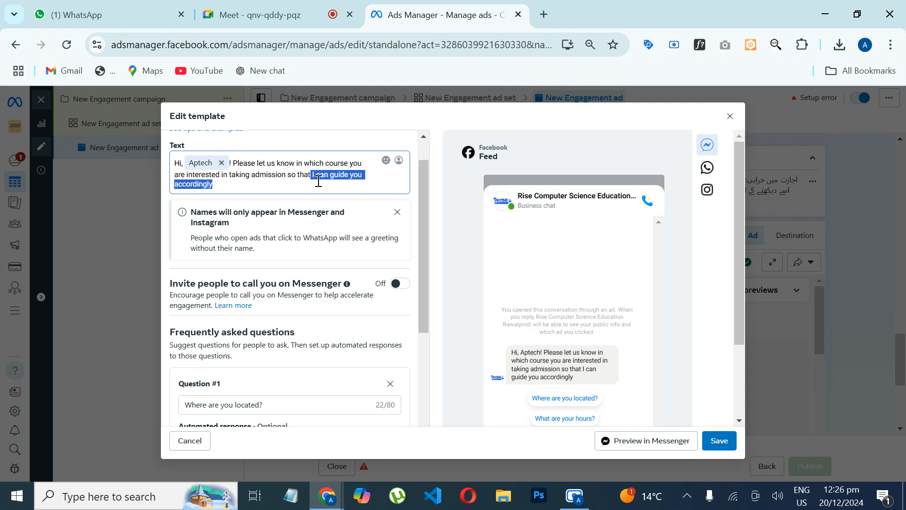
click(315, 181)
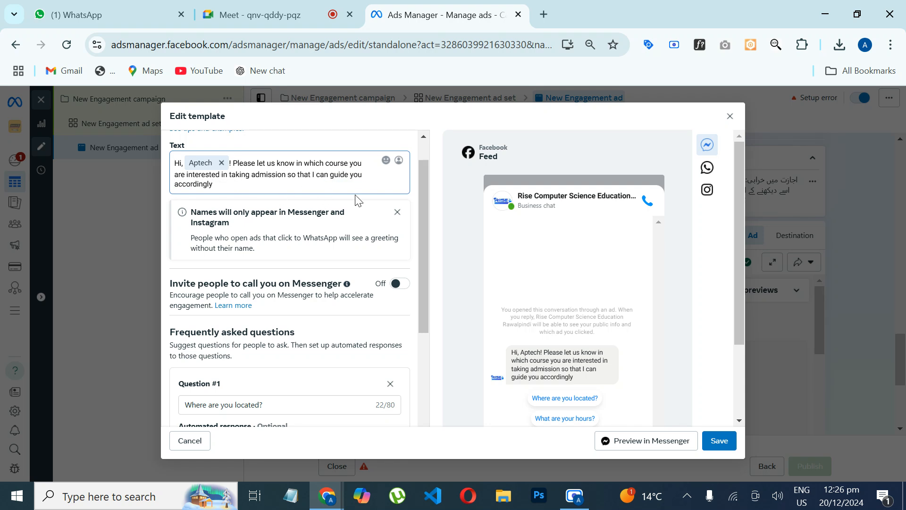
double_click(316, 175)
text(we)
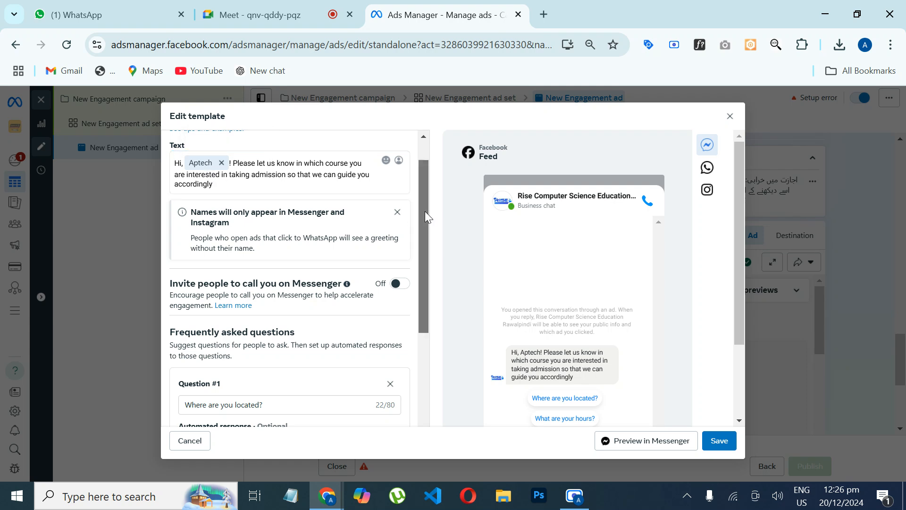
Step: Delete the frequently asked questions "I'm interested. Can you tell me more?" and "What are your hours?" from the template
drag(425, 211, 433, 377)
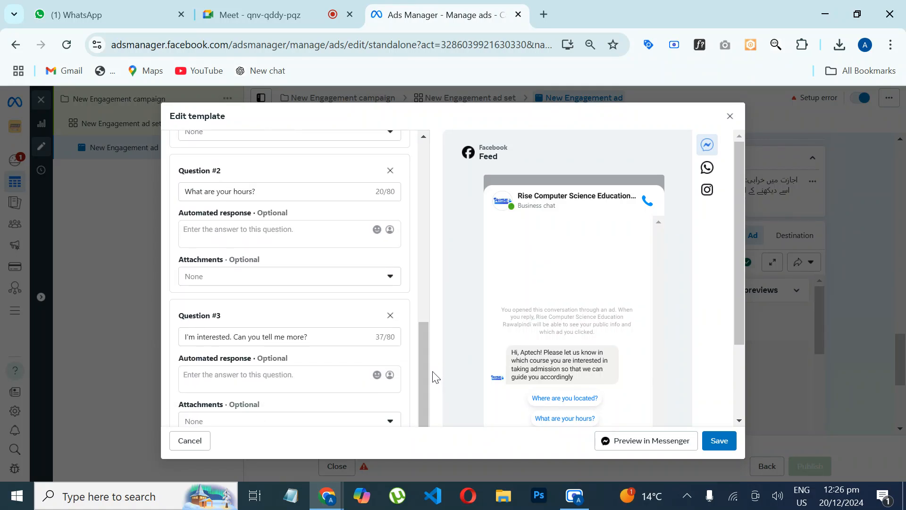
click(390, 315)
scroll(425, 363, up, 1)
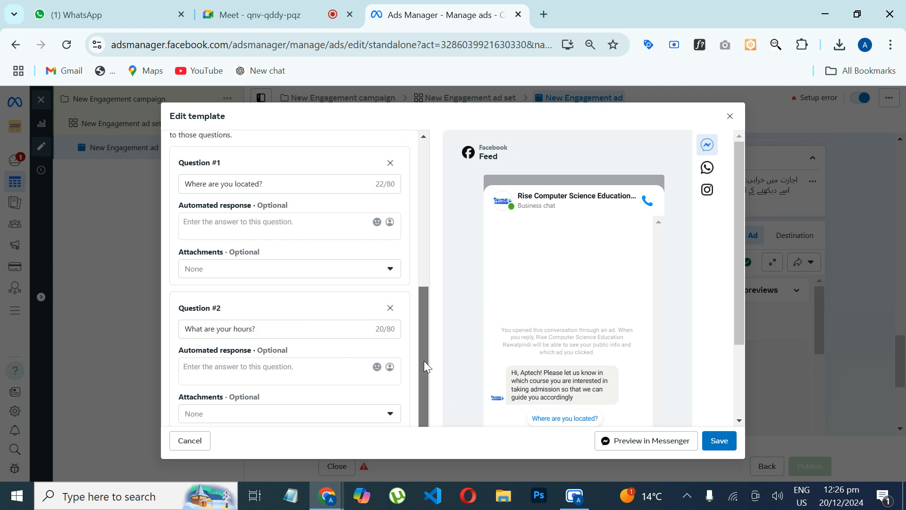
click(391, 332)
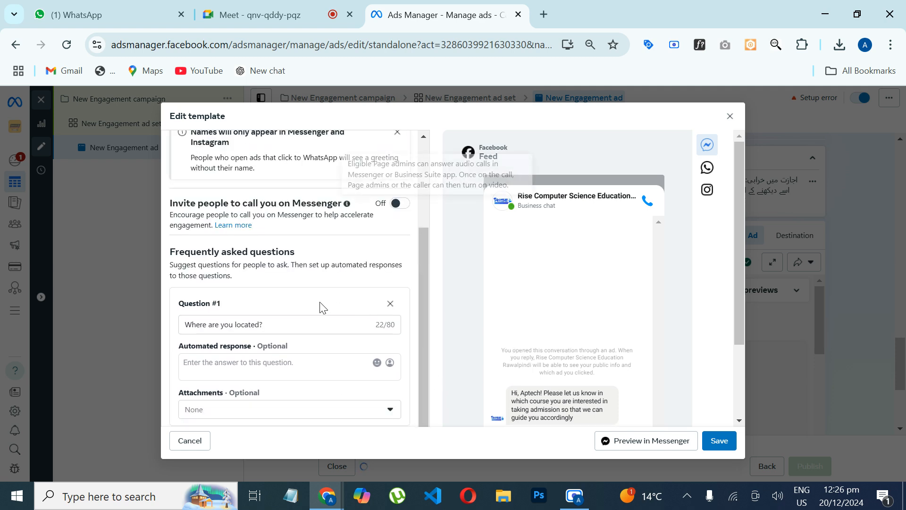
Step: Replace the text of Question #1 with "Can you please share the details of course"
drag(269, 326, 169, 334)
text(C)
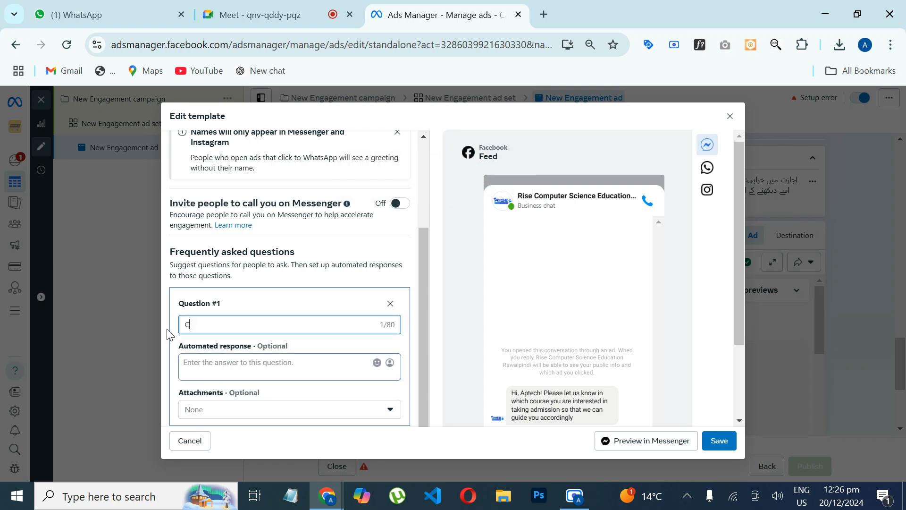
text(an you please share the details of course)
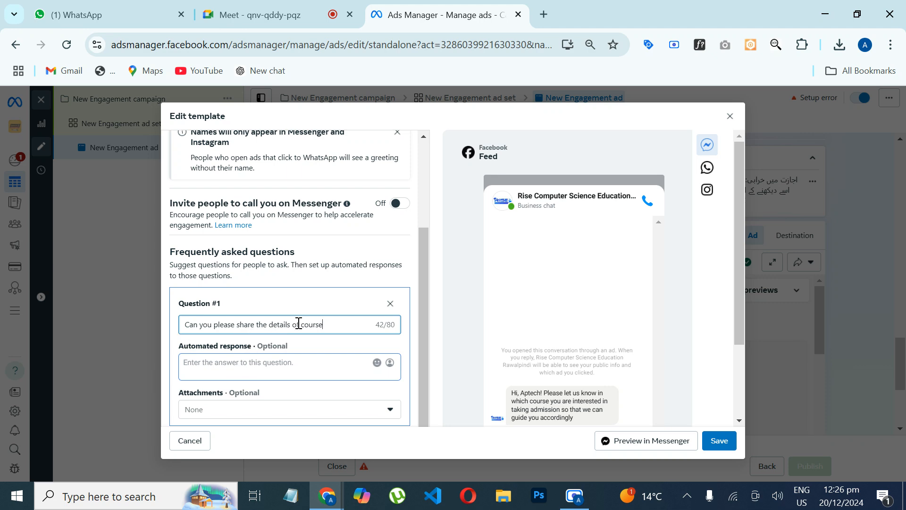
Step: Replace "of course" at the end of Question #1 with "about outline and fee strcuture"
drag(291, 324, 335, 324)
text(abou)
key(BackSpace)
text(outline and fee strcuture o)
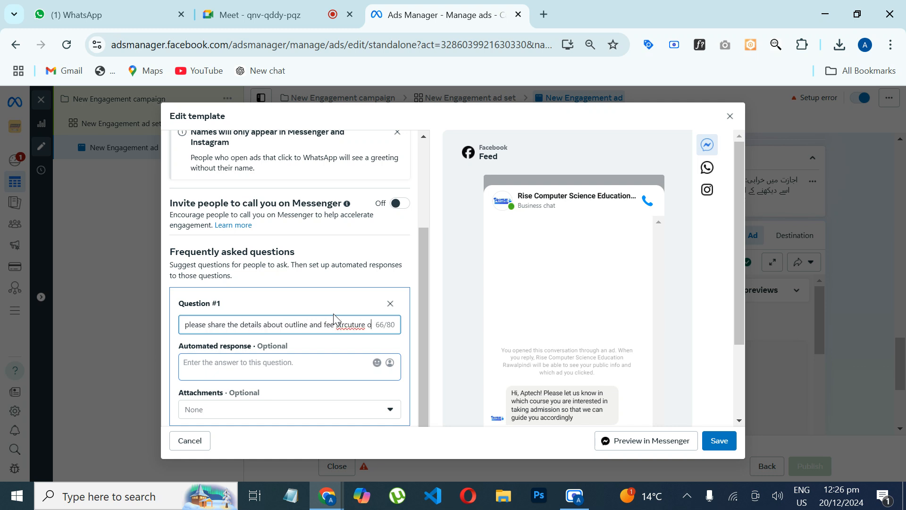
key(BackSpace)
key(BackSpace)
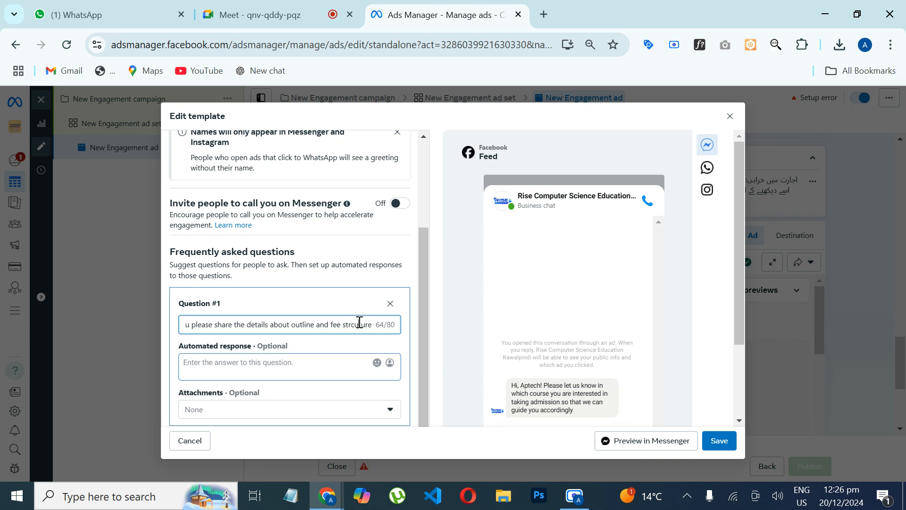
right_click(359, 323)
click(387, 168)
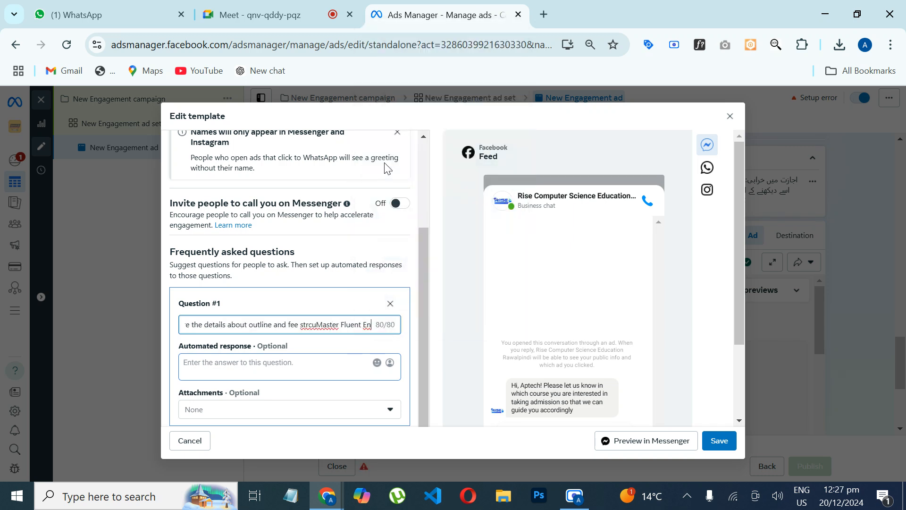
key(ctrl+z)
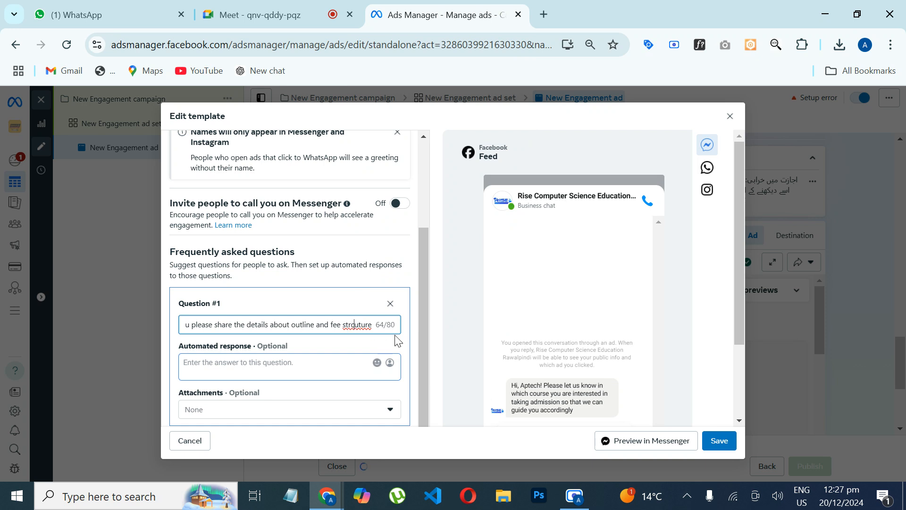
Step: Correct the misspelled word in Question #1 to "structure" and end the question with "of course?"
key(BackSpace)
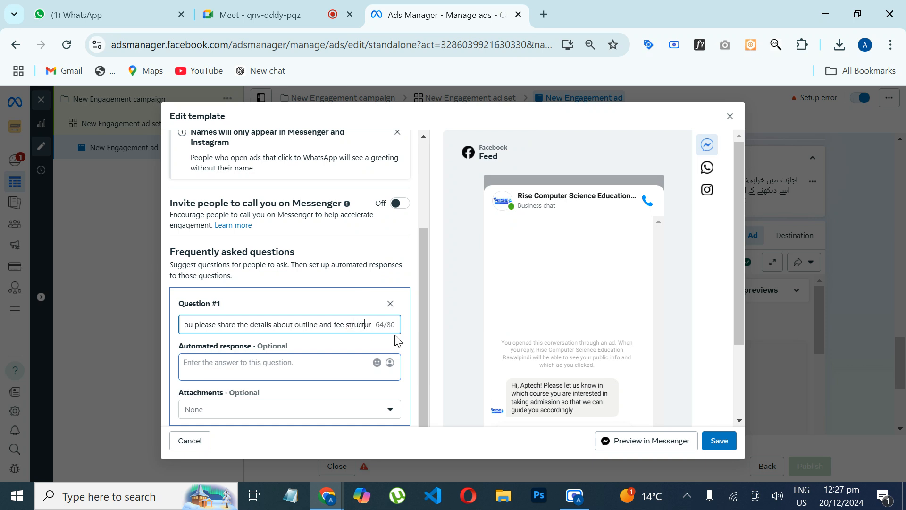
key(End)
text(of)
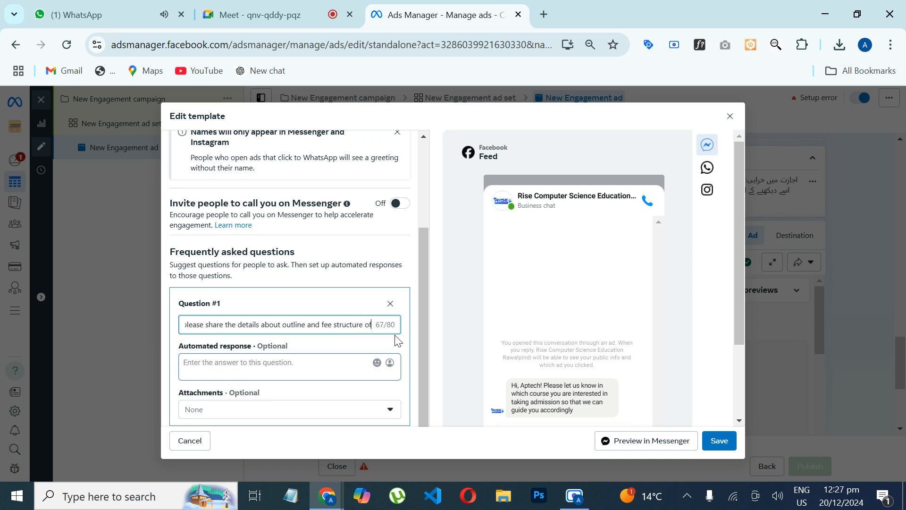
text( course?)
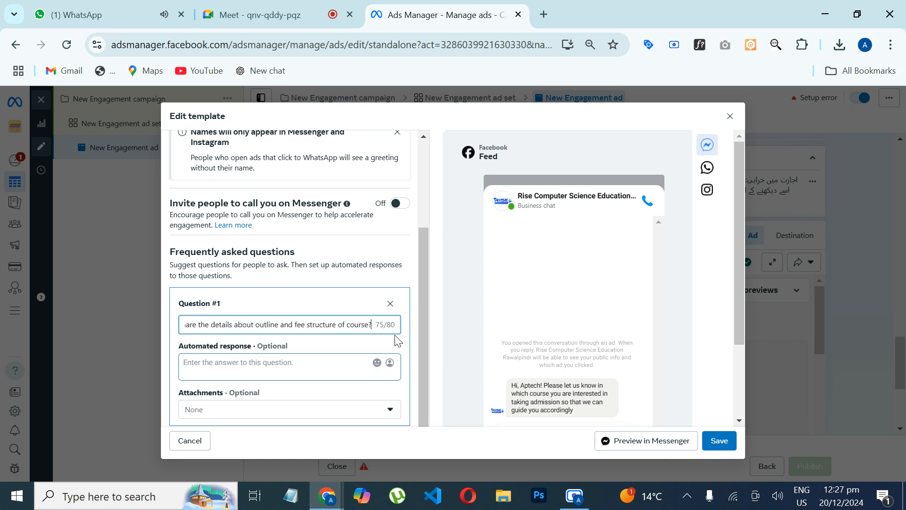
Step: Review the template's greeting, Question #1 with its automated response field, the save template option and the Messenger conversation preview
scroll(742, 316, down, 1)
scroll(741, 350, down, 2)
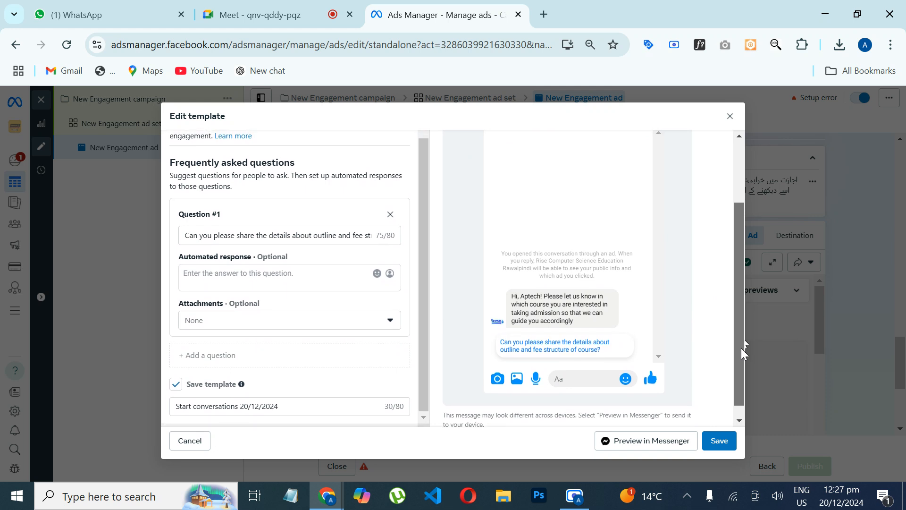
scroll(741, 348, up, 1)
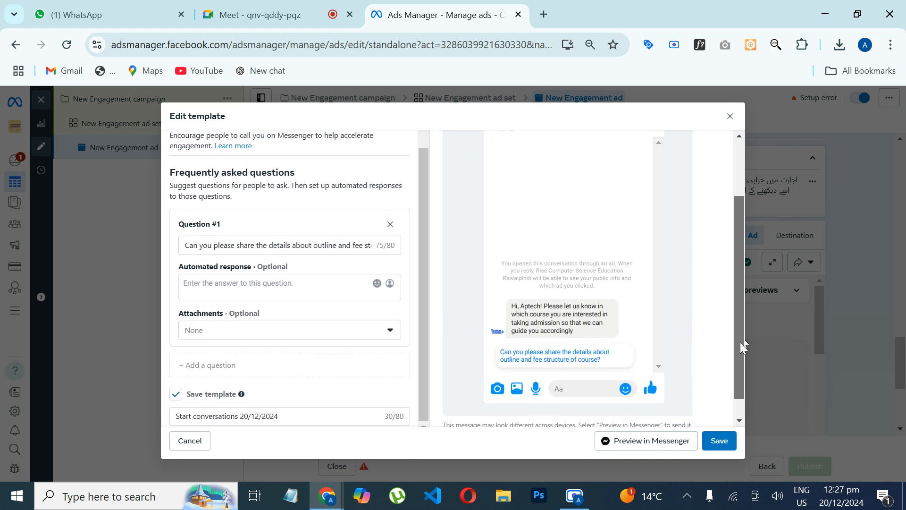
drag(740, 344, 740, 352)
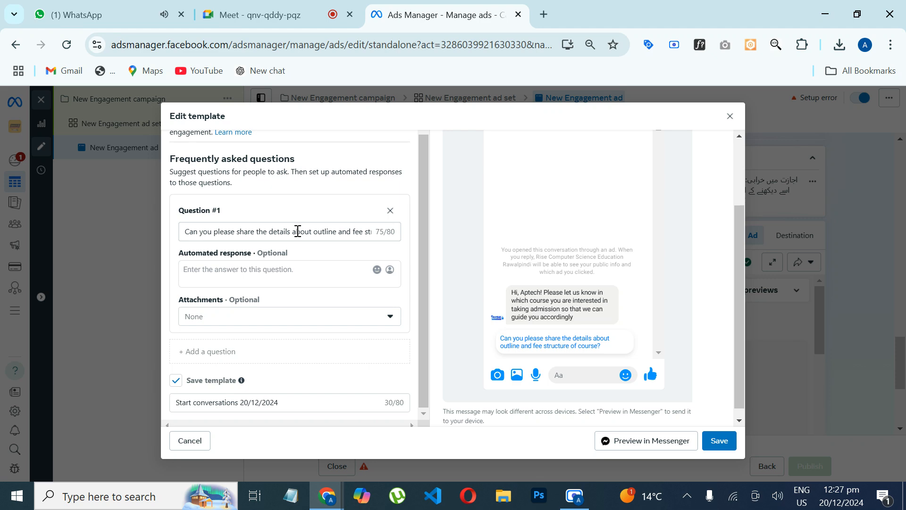
drag(298, 231, 247, 273)
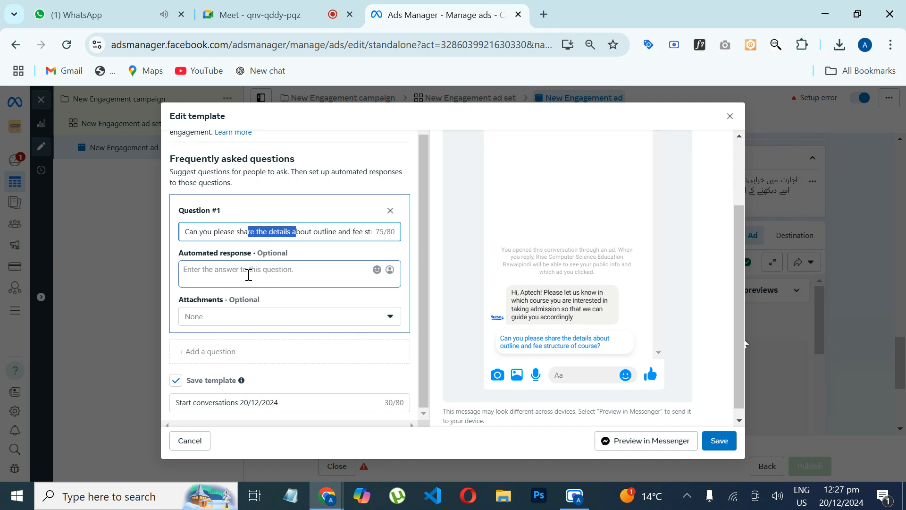
click(247, 273)
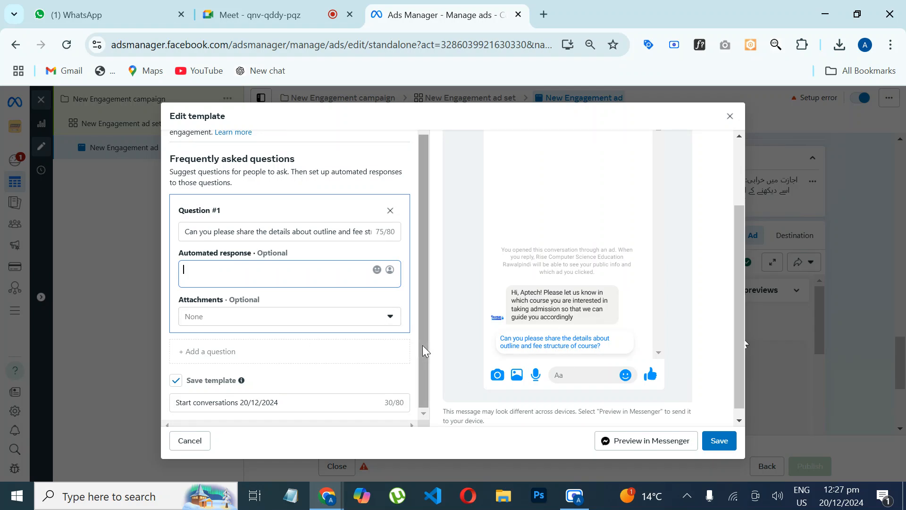
drag(423, 345, 422, 257)
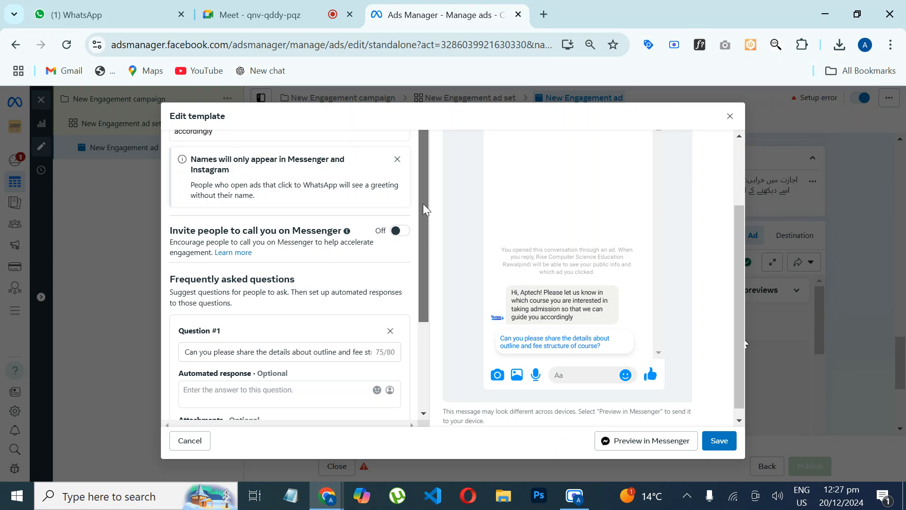
drag(423, 203, 423, 378)
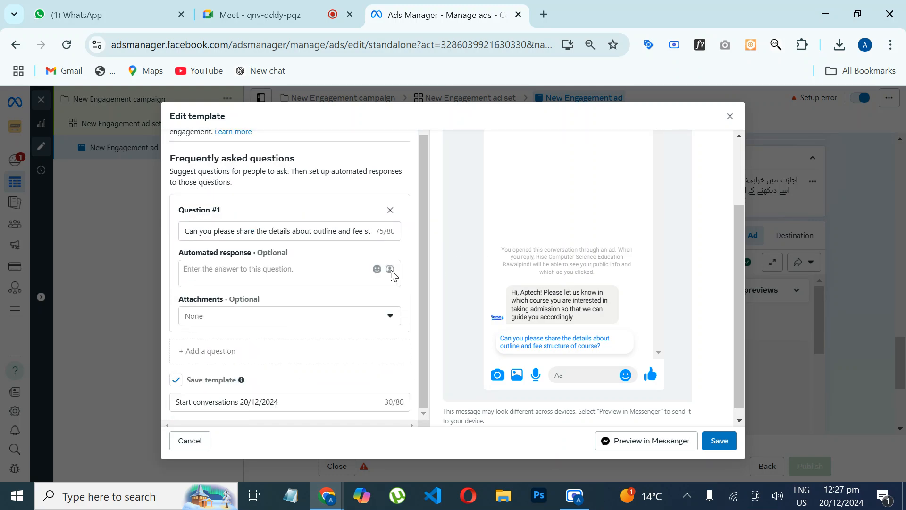
drag(740, 308, 735, 210)
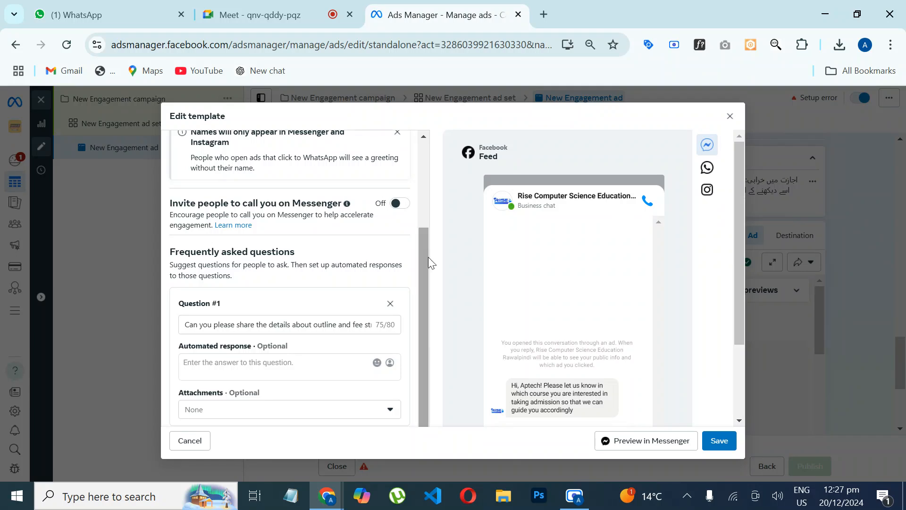
drag(423, 268, 403, 171)
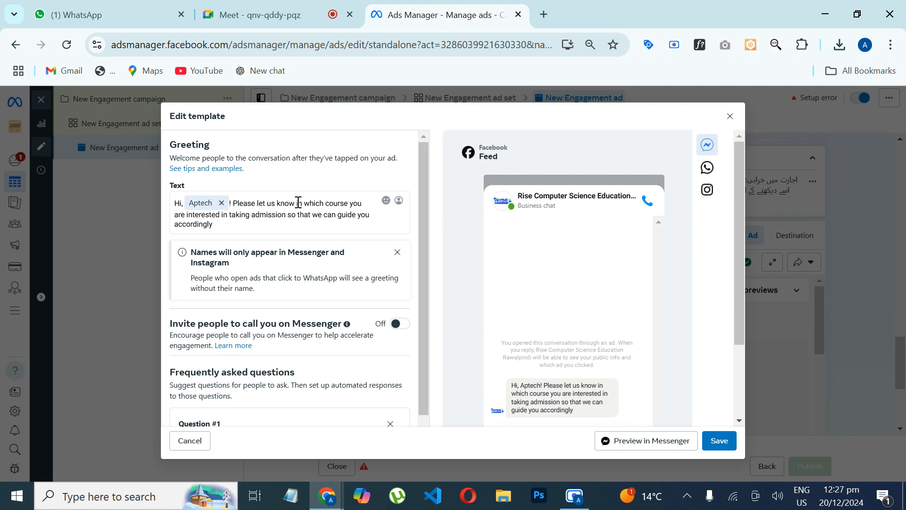
drag(298, 203, 309, 231)
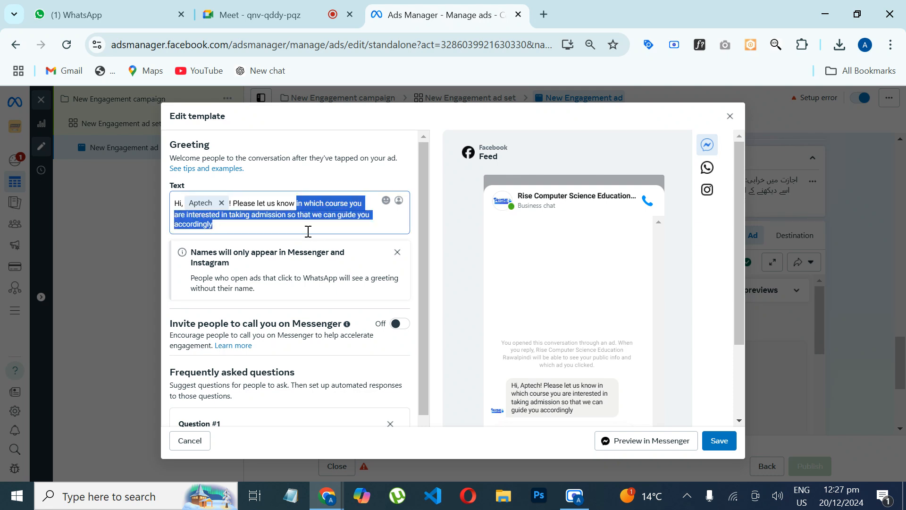
Step: Reword the greeting after the name placeholder to "Thanks for contacting us. Please let us know how we can help you"
text(how we can help you)
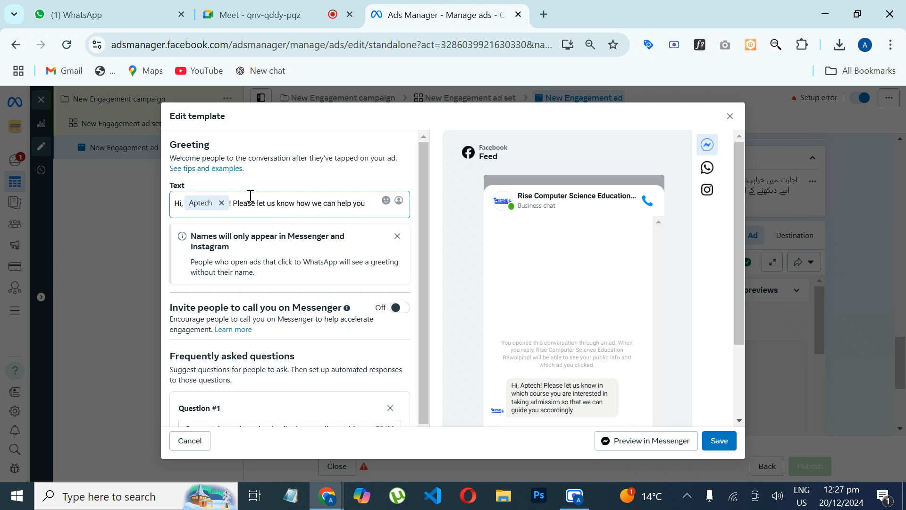
text(Thanks for con)
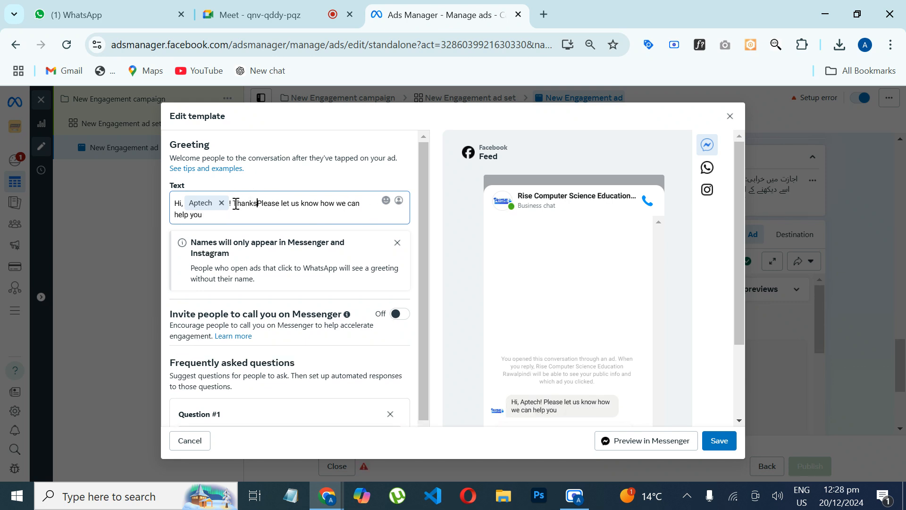
text(tacting us.)
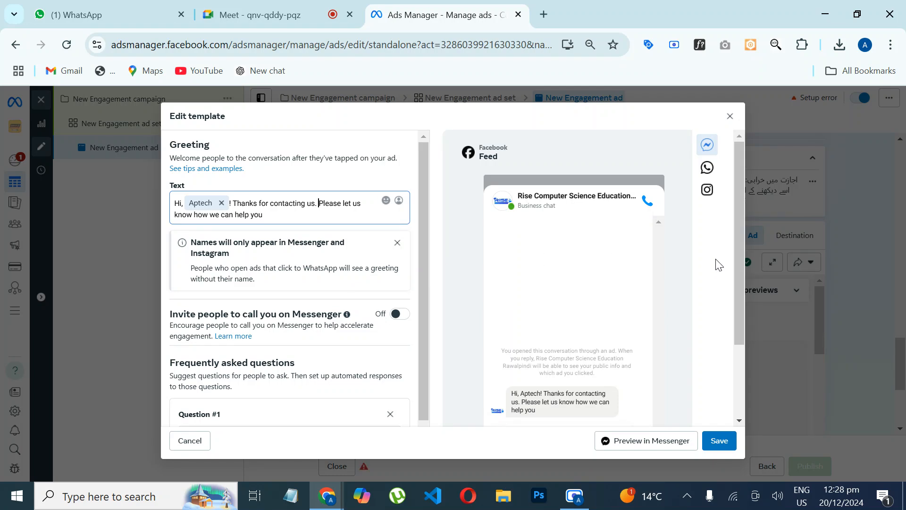
Step: Set Question #1's automated response to "Can you please tell me in which course you ar interested in taking admission so that we can guide you accordingly"
scroll(736, 265, down, 2)
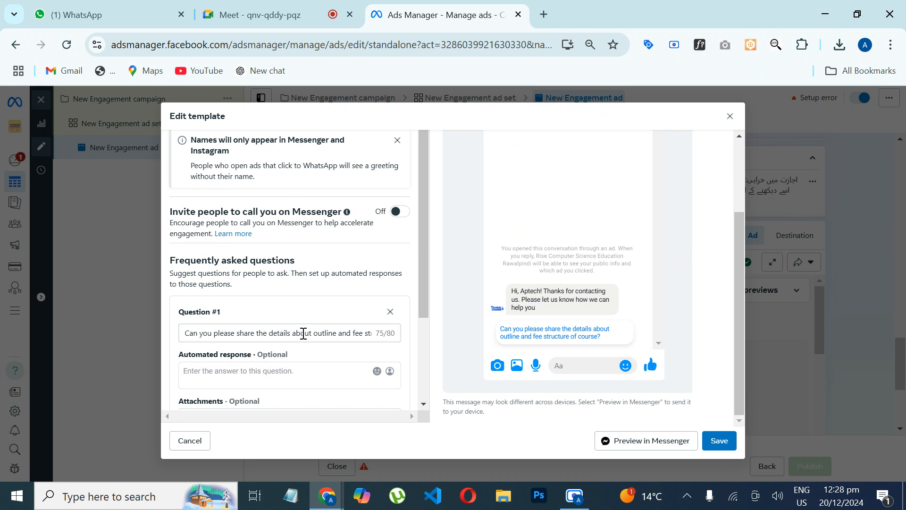
click(217, 373)
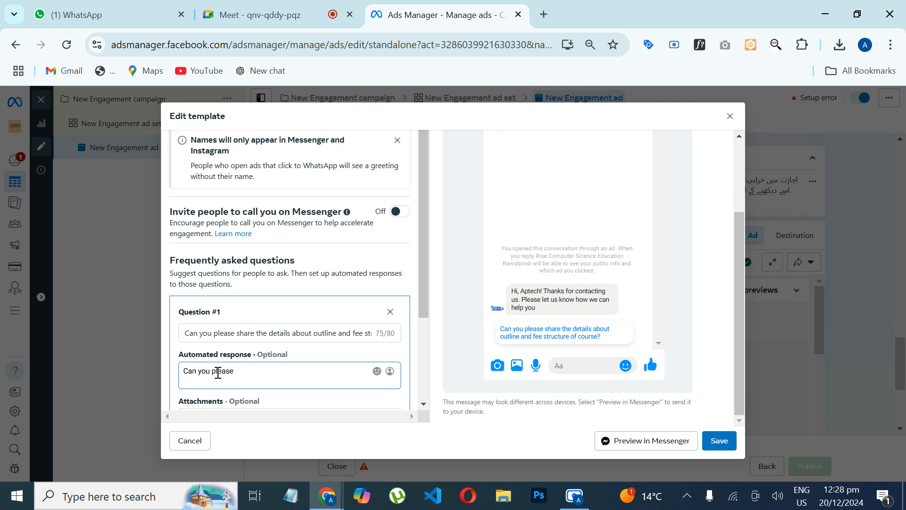
text(Can you please tell me in which course)
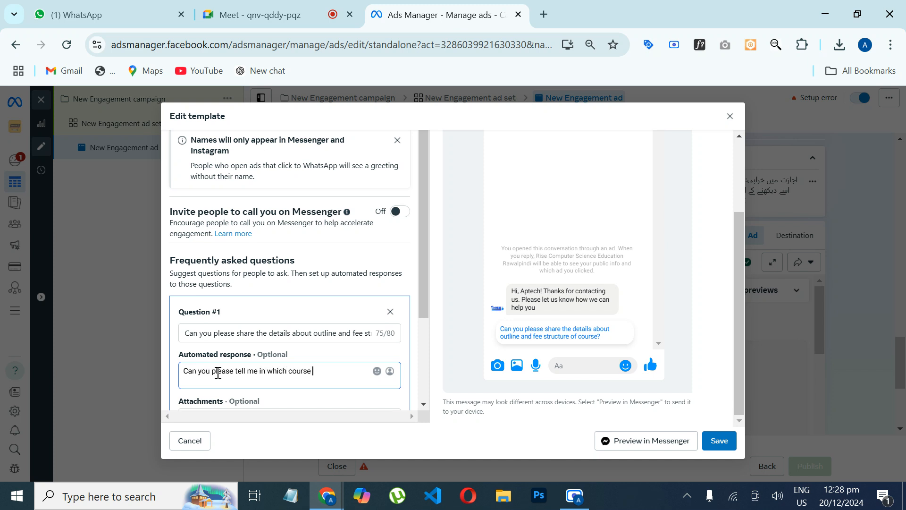
text( you ar einterested)
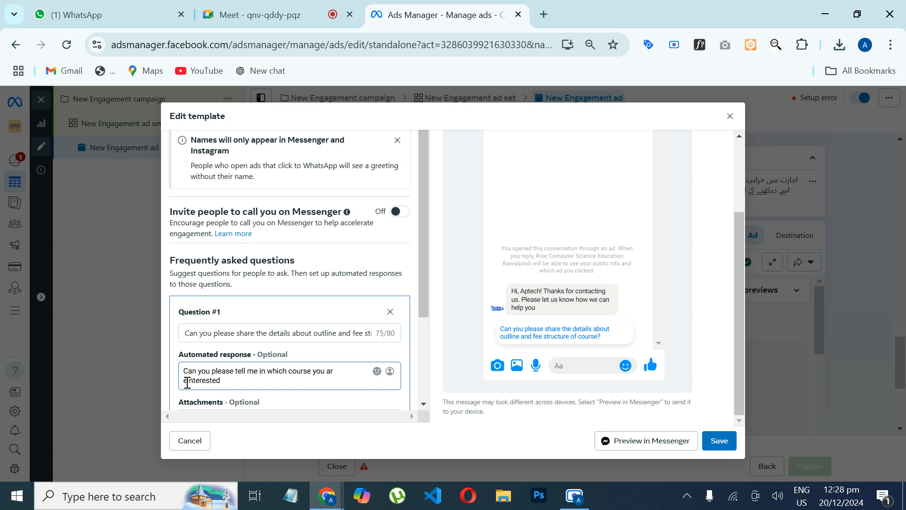
click(187, 382)
key(BackSpace)
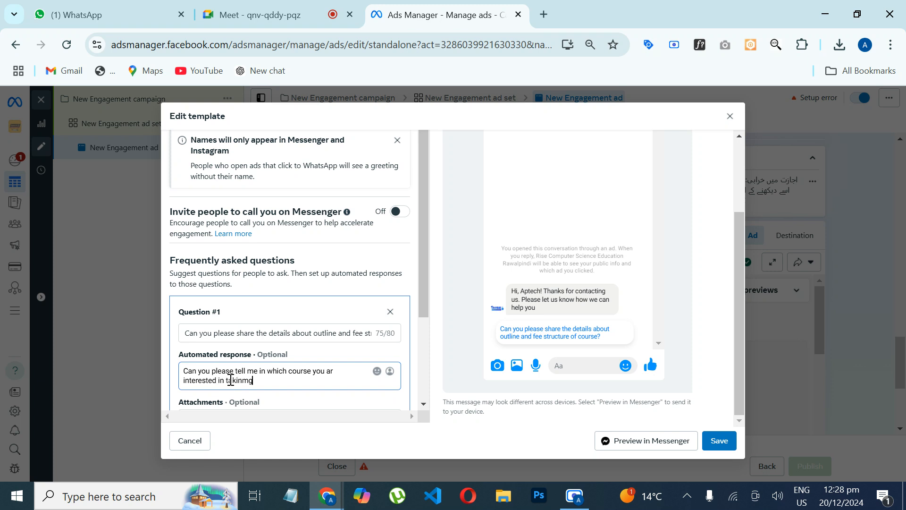
key(BackSpace)
key(BackSpace)
text(g admission so that we can )
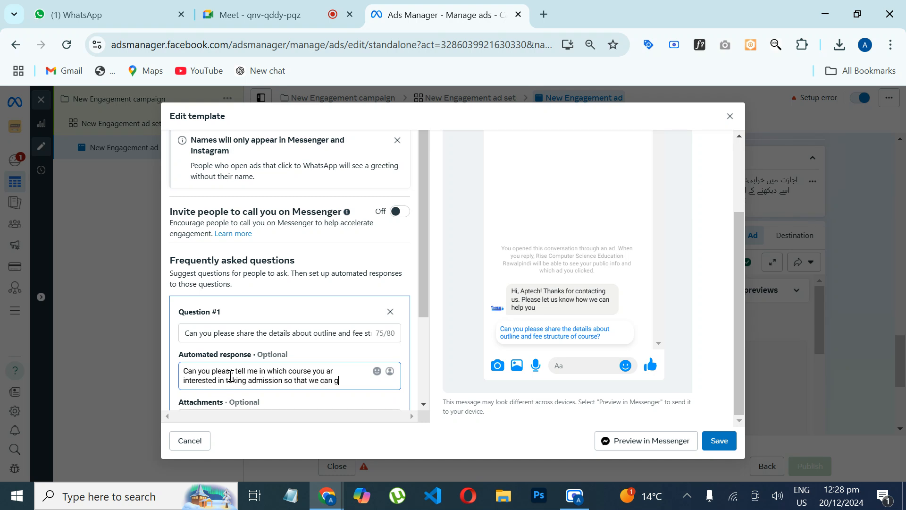
text(uide you accordingly)
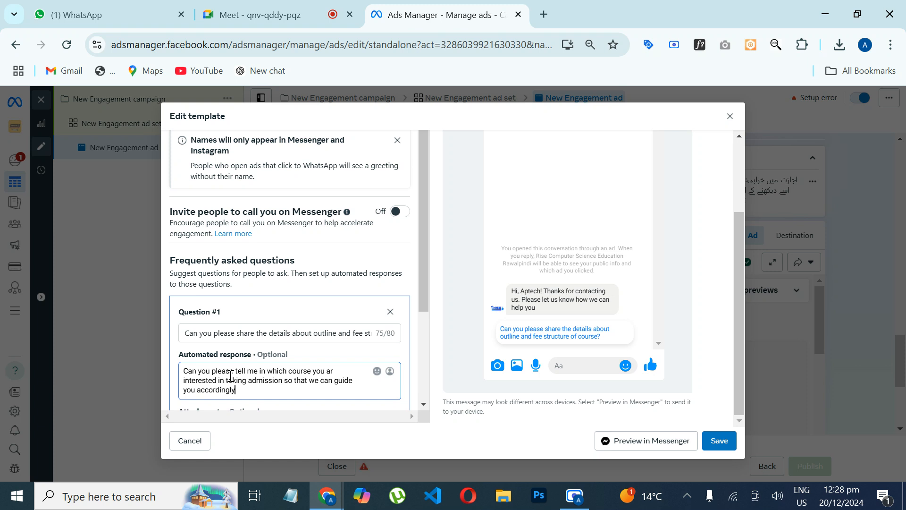
Step: Check Question #1 and its automated response, and save the message template with the save template option enabled
drag(424, 285, 426, 340)
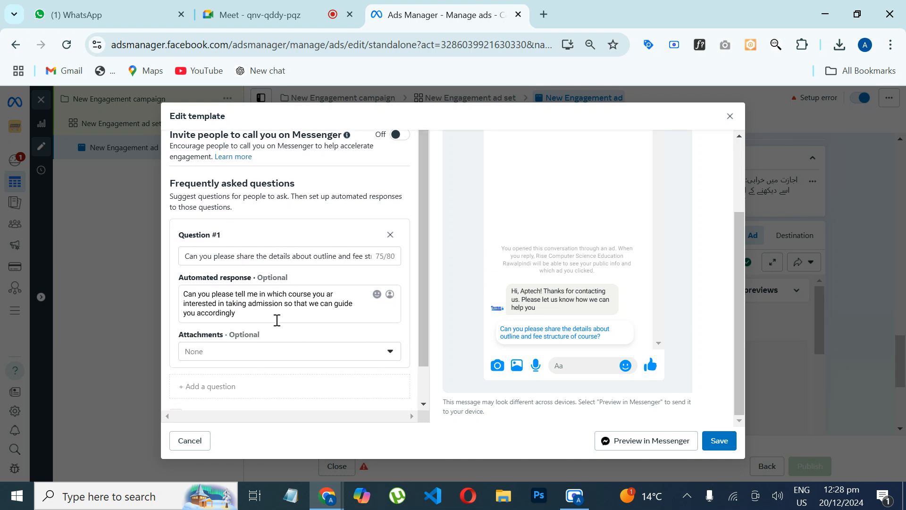
click(277, 320)
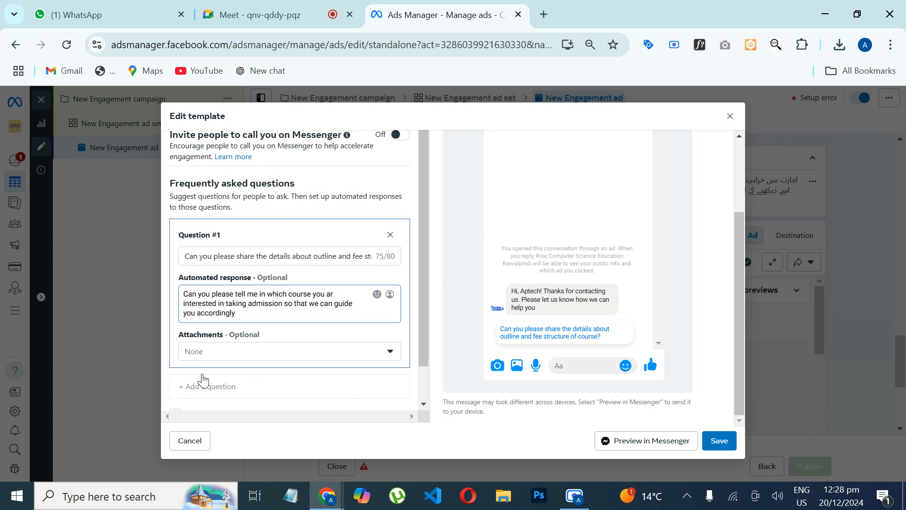
click(235, 405)
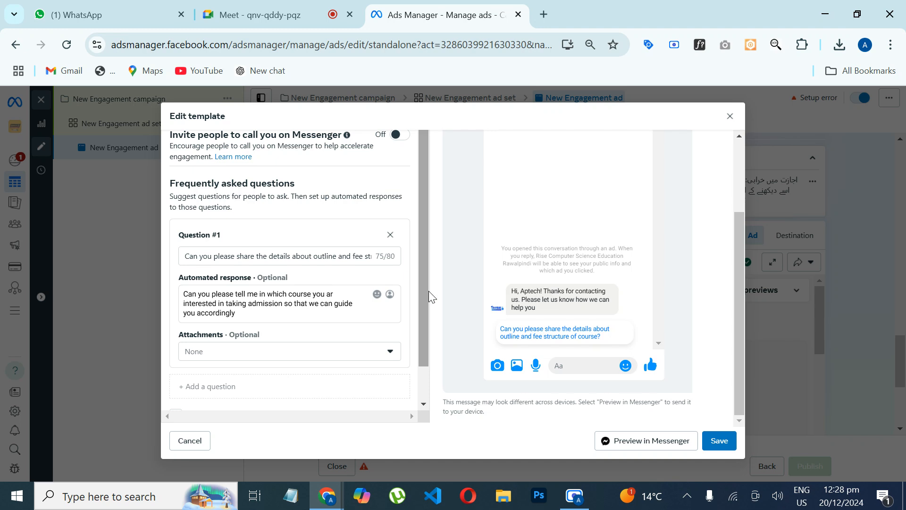
scroll(423, 302, up, 1)
scroll(422, 298, down, 1)
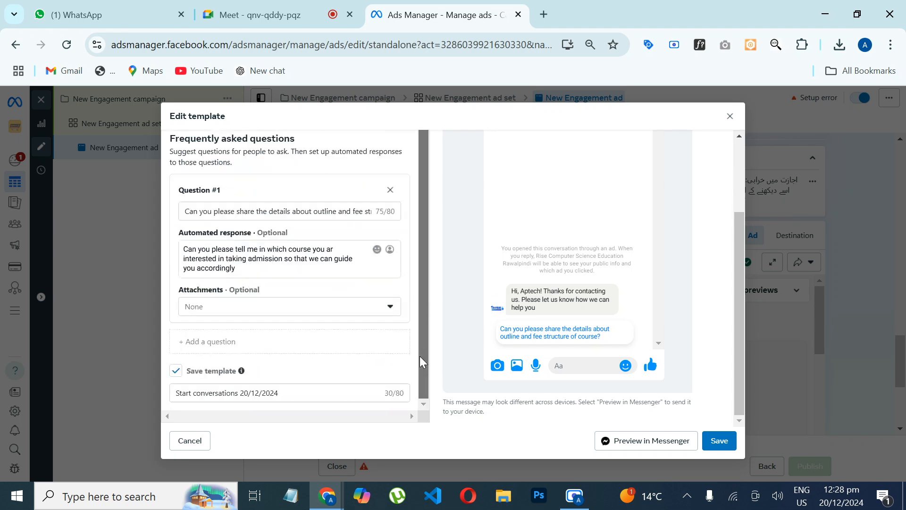
click(720, 441)
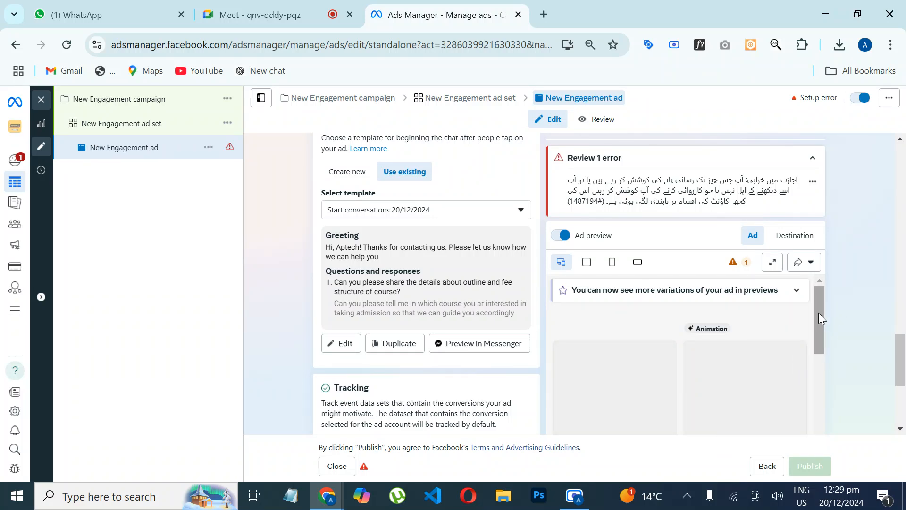
Step: Examine the placement delivery warnings in the ad preview and return to the beginning of the ad setup
click(739, 272)
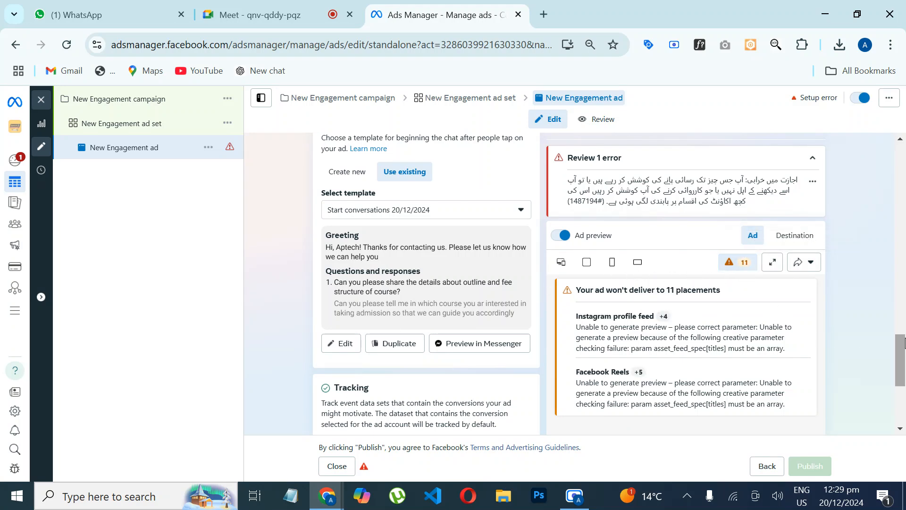
drag(902, 358, 895, 142)
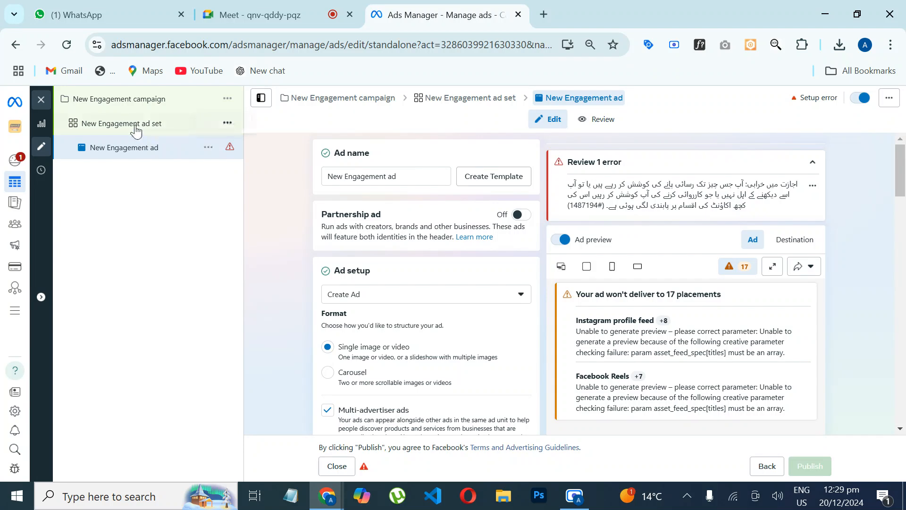
Step: Set the New Engagement ad set's placements to Advantage+ placements (Recommended) and proceed to the ad
click(135, 133)
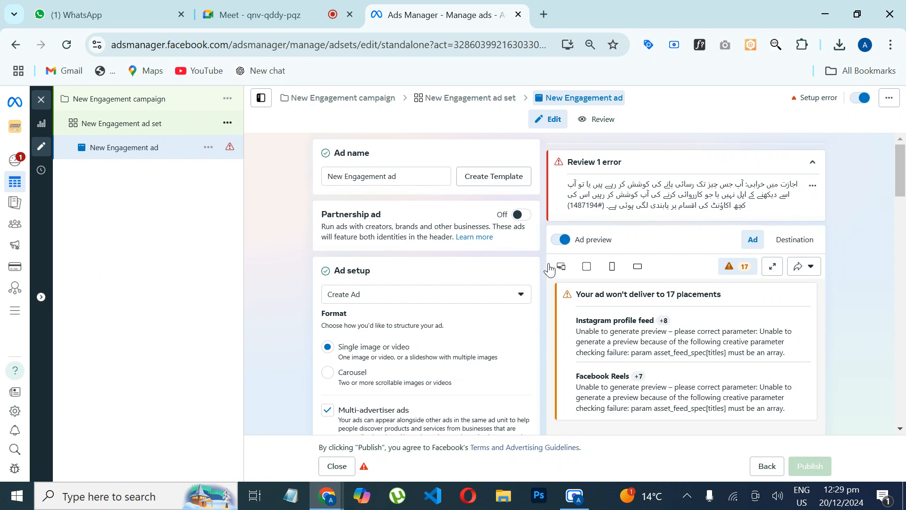
drag(903, 187, 902, 400)
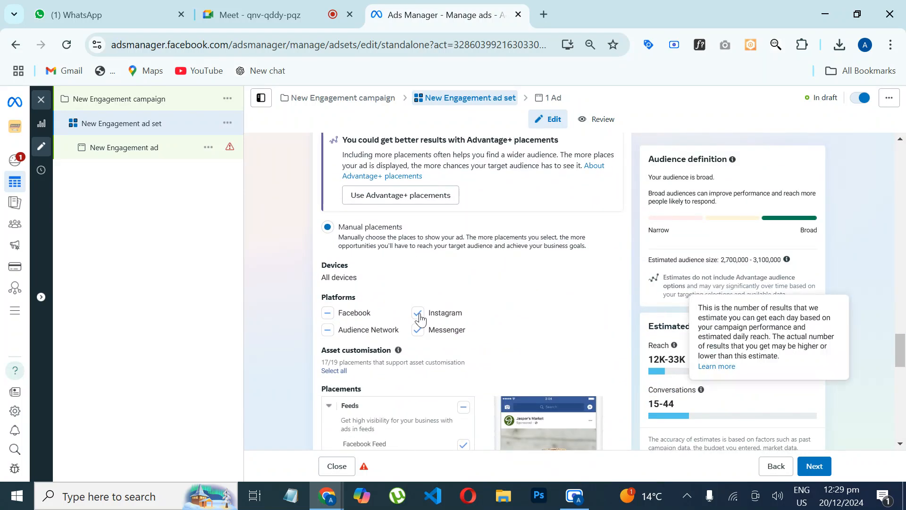
scroll(898, 348, up, 3)
scroll(898, 347, up, 1)
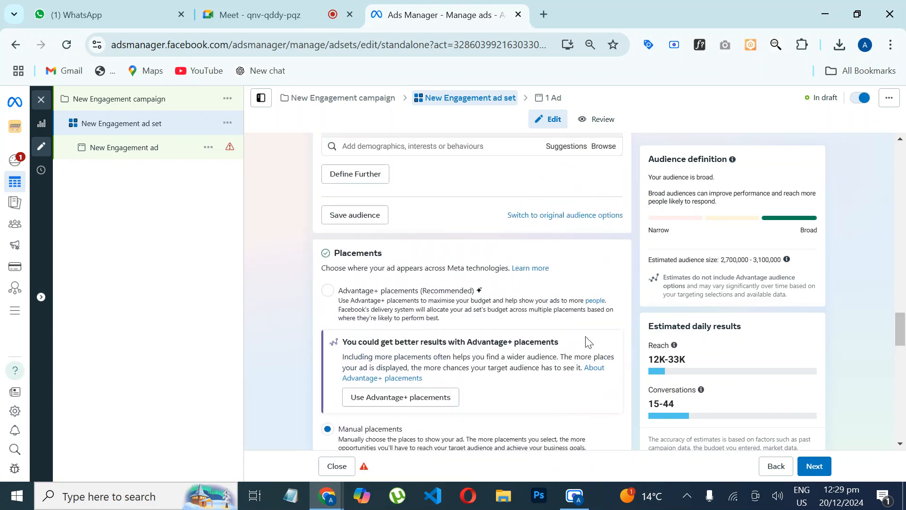
click(328, 291)
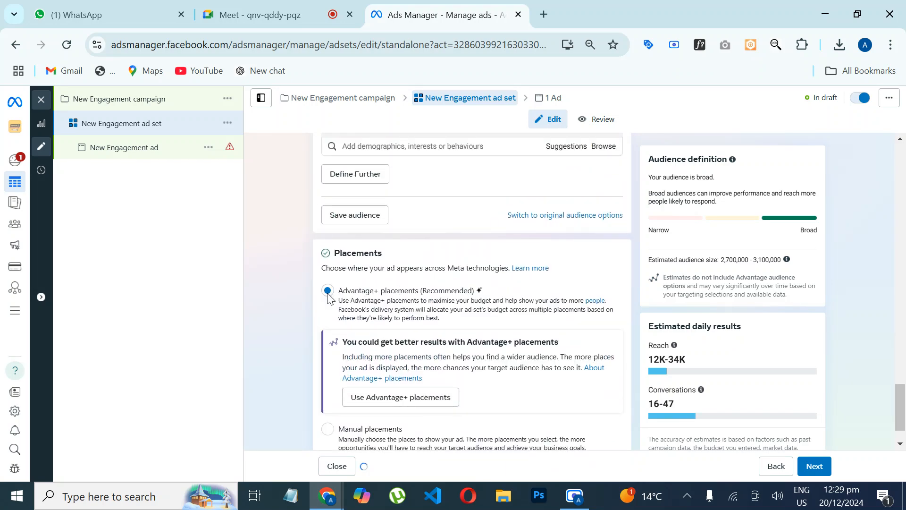
mouse_move(903, 417)
mouse_down()
mouse_move(902, 222)
mouse_move(902, 413)
mouse_up()
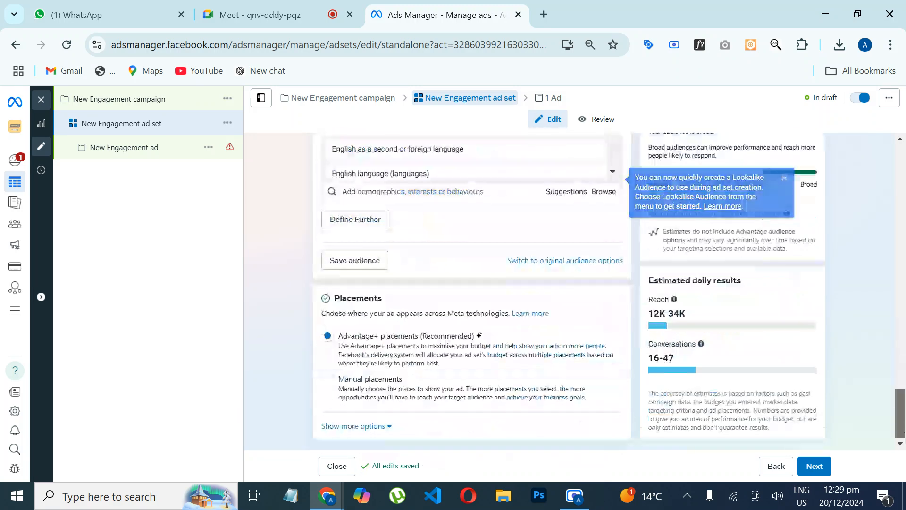
click(818, 467)
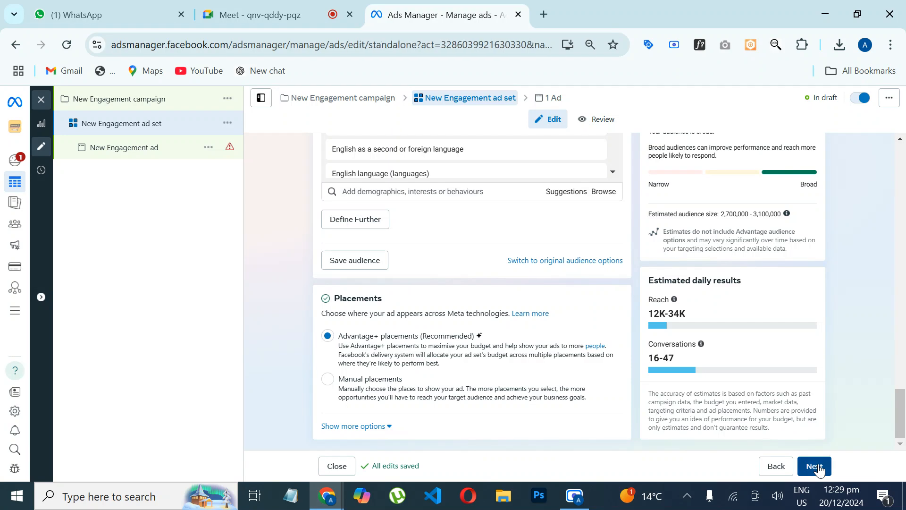
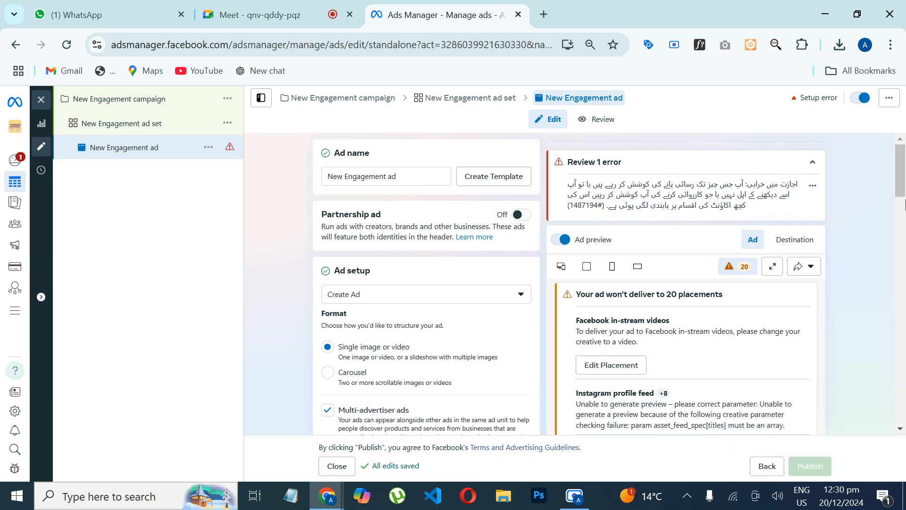
Step: Look through the New Engagement ad's setup and show the ad preview in place of the placement warnings
click(903, 212)
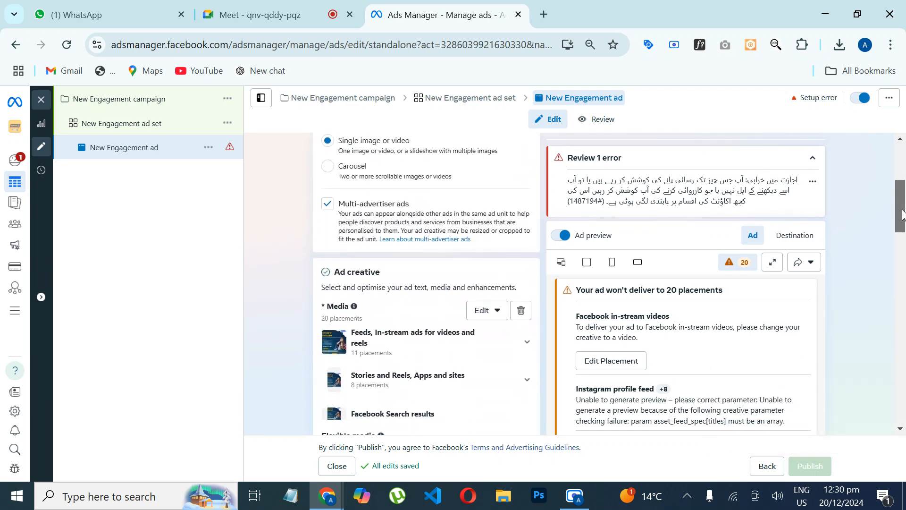
drag(903, 211, 893, 162)
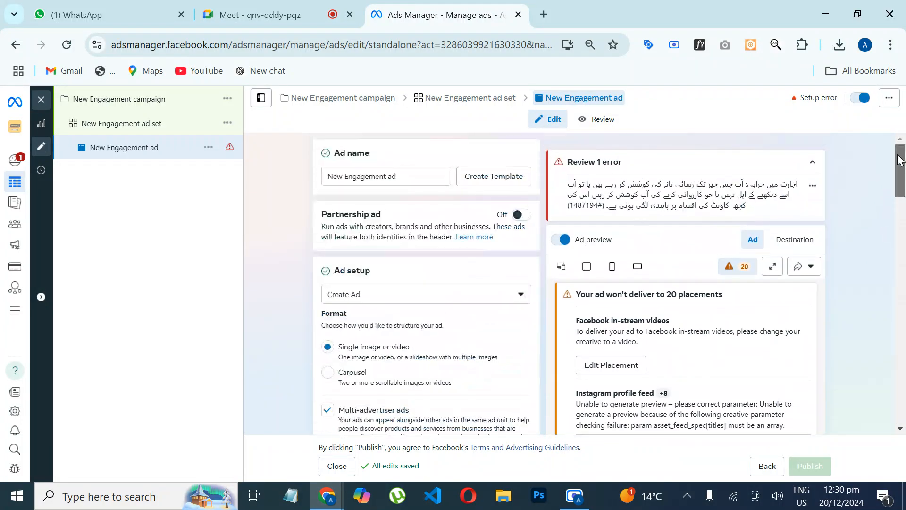
click(560, 268)
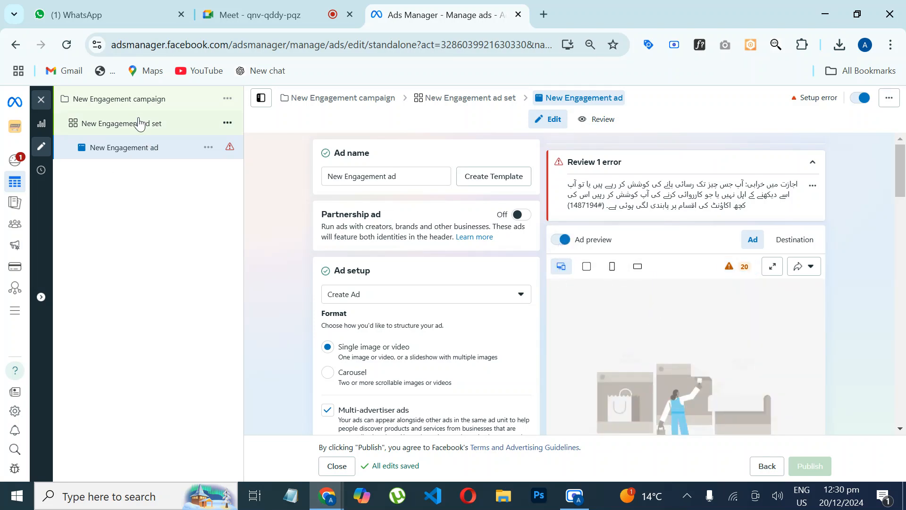
Step: Go back through the New Engagement ad set to the campaign level and close the editor to return to the campaigns list
click(132, 131)
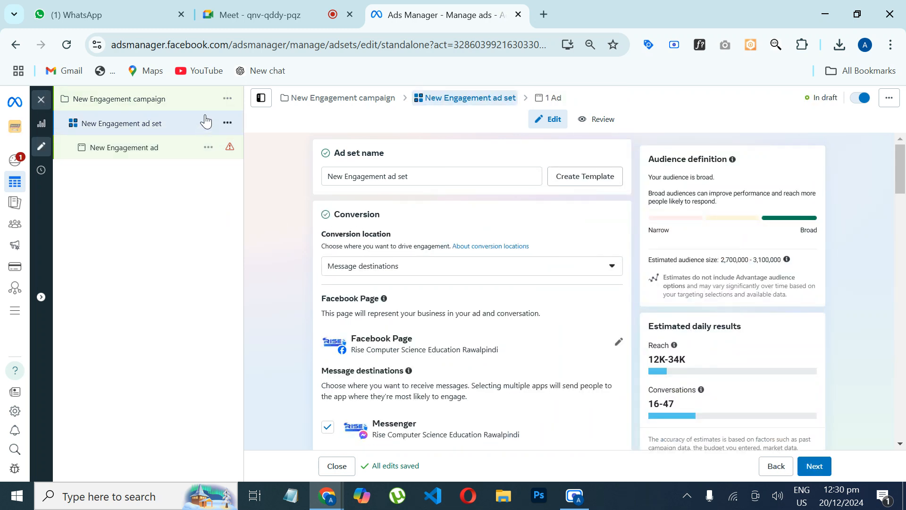
click(226, 99)
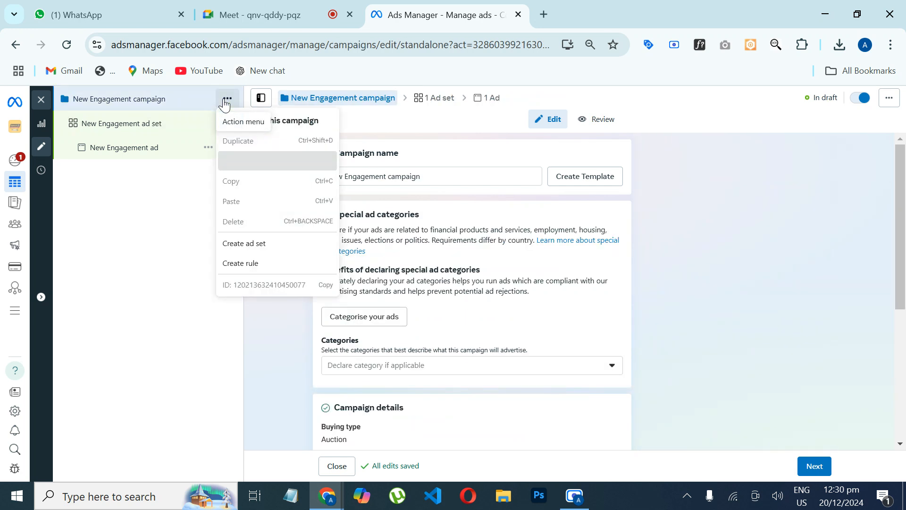
click(164, 247)
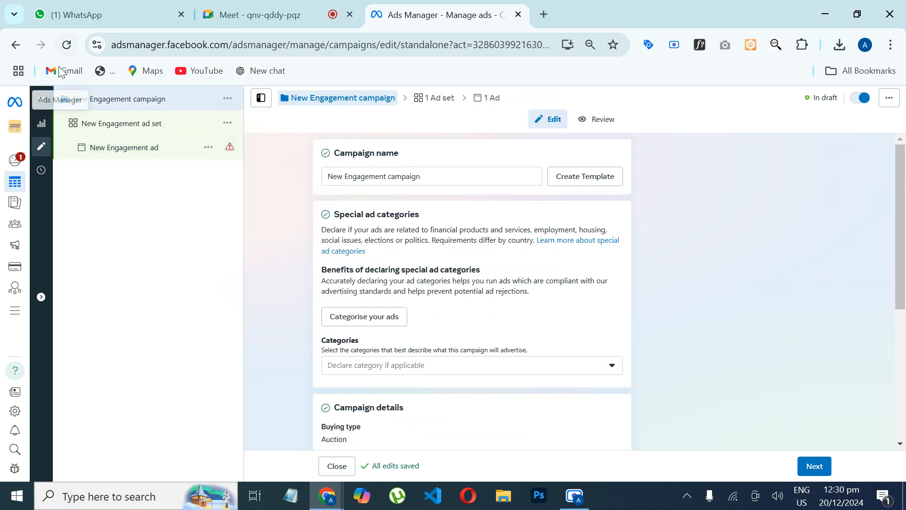
click(40, 99)
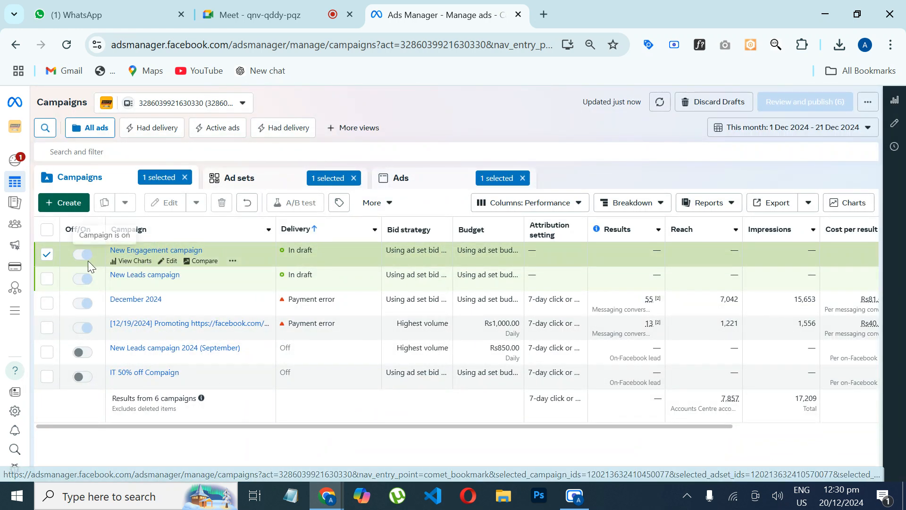
Step: Open the ad account's billing and payments and examine the account notice and current balance in the payment activity
mouse_move(33, 295)
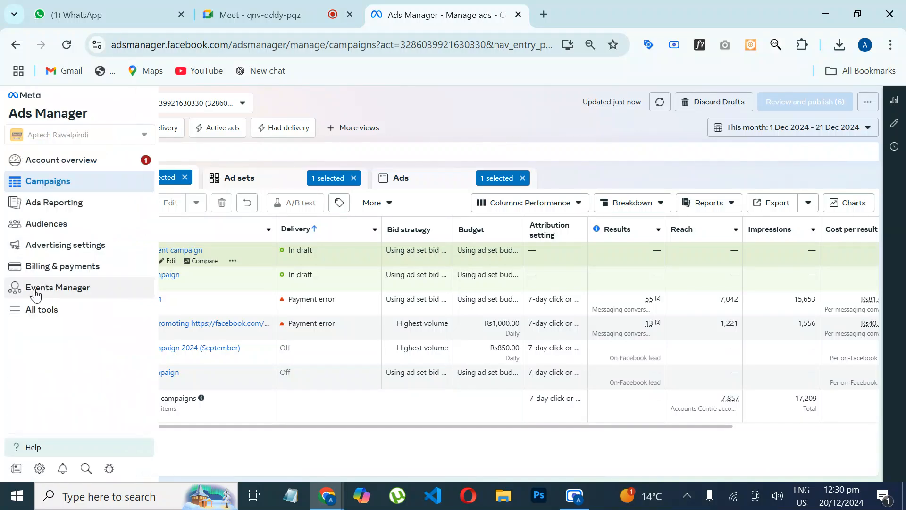
click(54, 270)
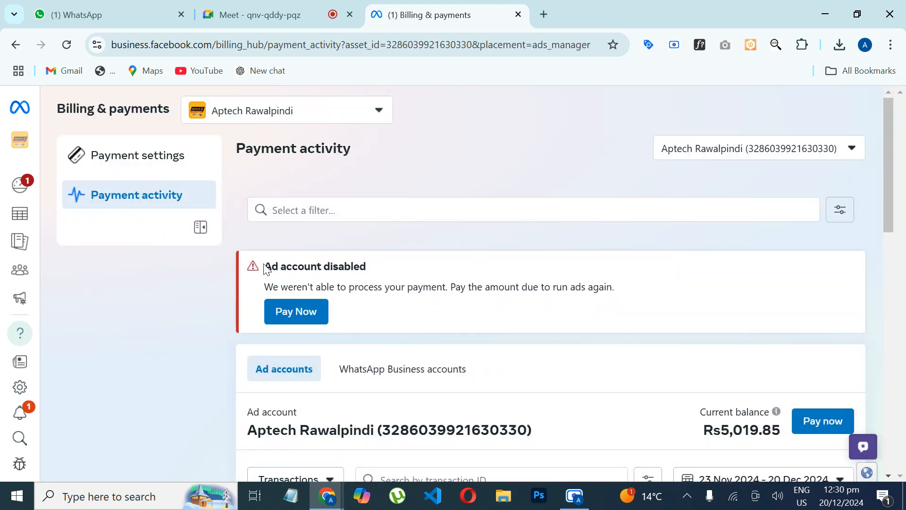
drag(265, 269, 421, 261)
scroll(873, 238, down, 3)
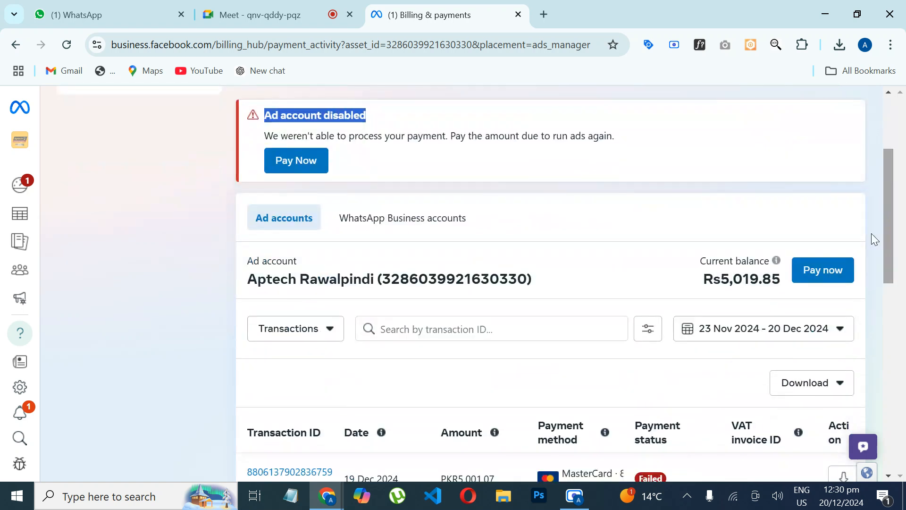
click(821, 278)
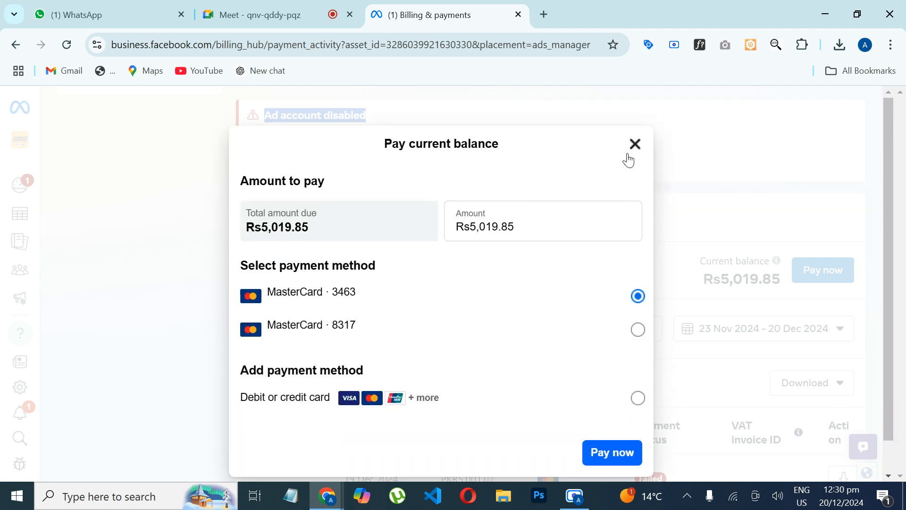
click(629, 156)
mouse_move(886, 222)
mouse_down()
mouse_move(895, 264)
mouse_move(890, 343)
mouse_move(882, 212)
mouse_up()
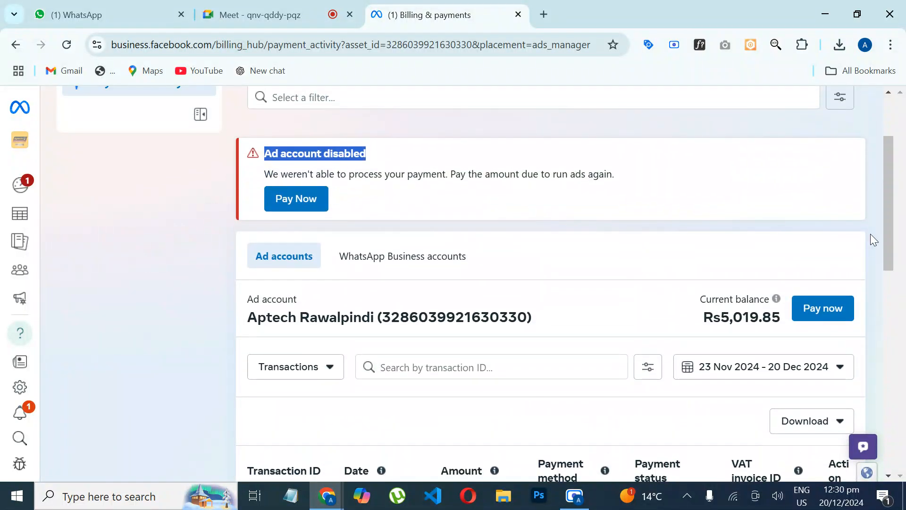
Step: Start a payment of the ad account's full current balance with the second saved MasterCard and proceed to the payment review
click(828, 308)
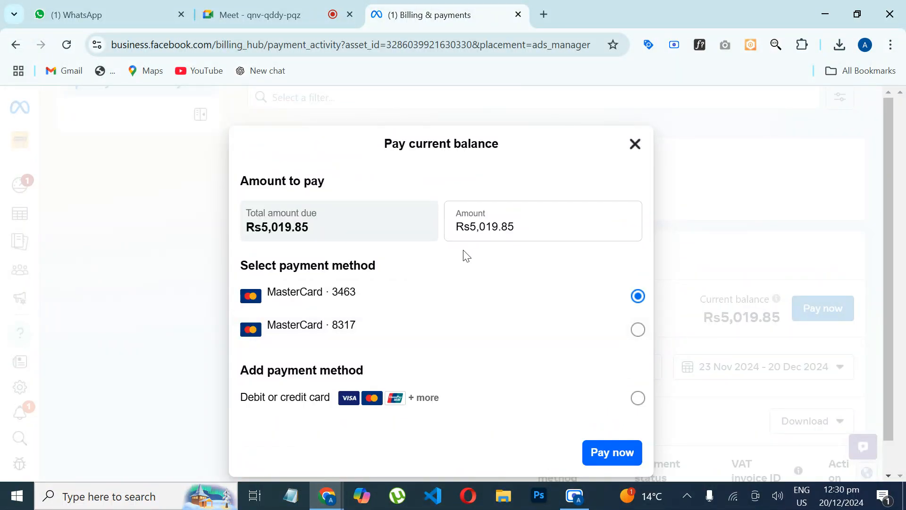
click(398, 333)
click(607, 454)
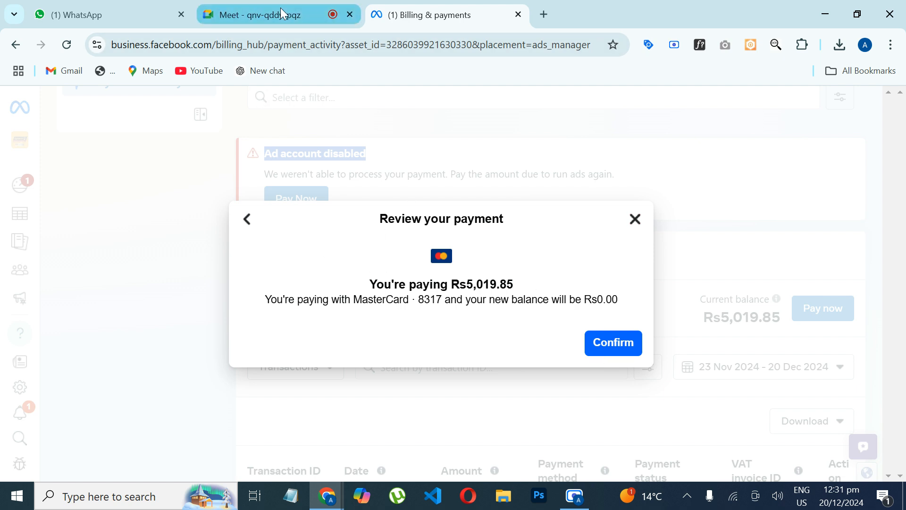
Step: Switch to the Google Meet call, check the list of meeting contributors, and close the list
mouse_move(280, 7)
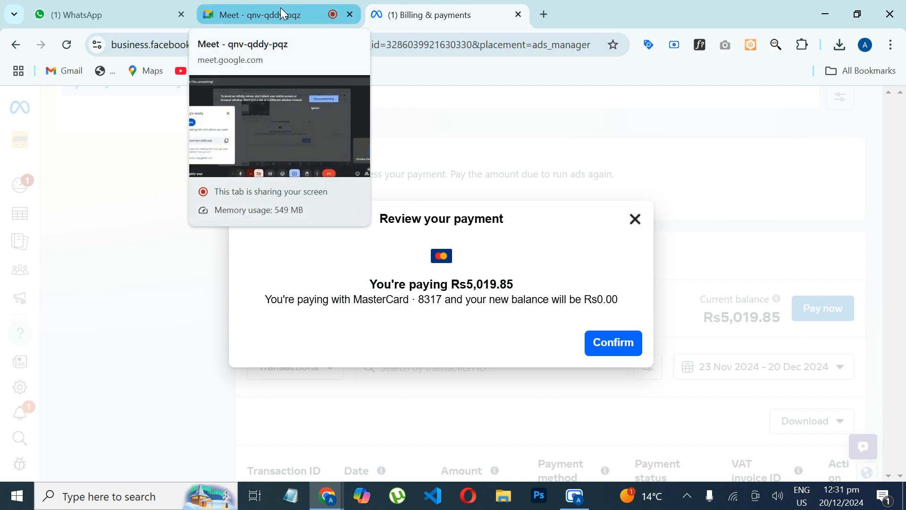
click(280, 8)
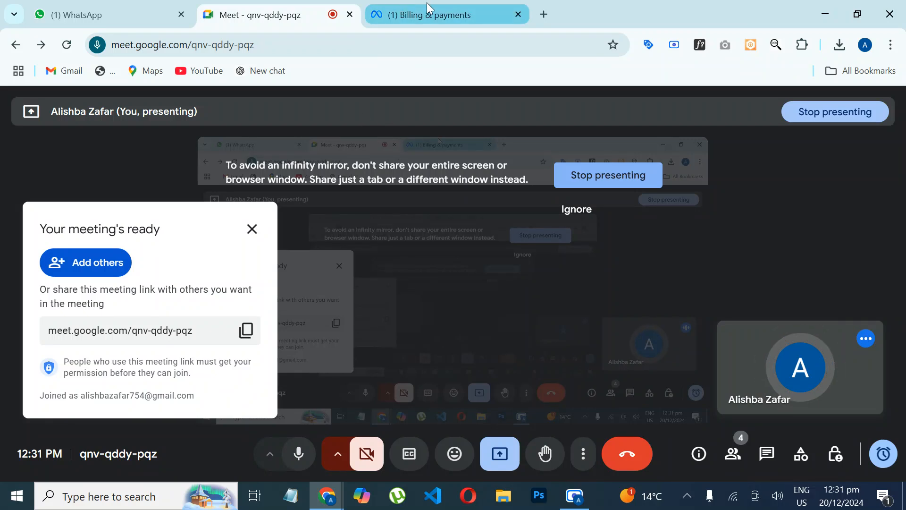
click(427, 1)
click(268, 15)
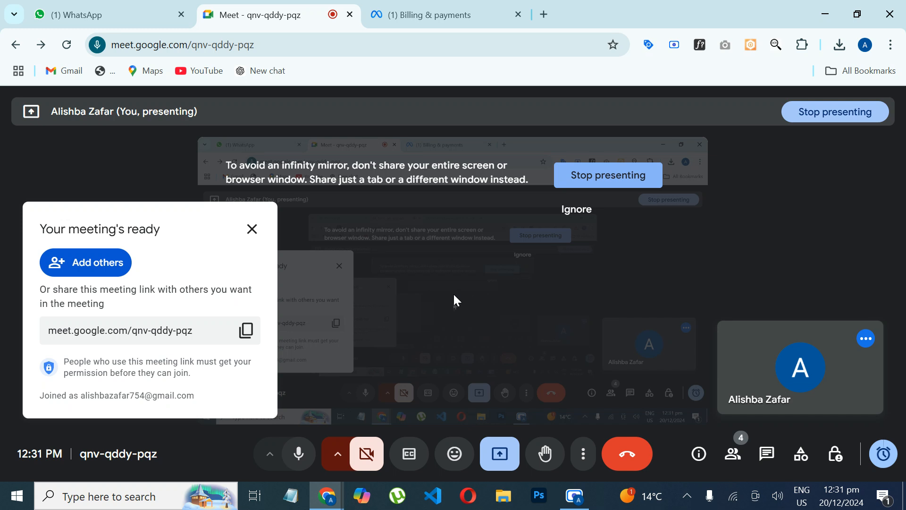
click(733, 454)
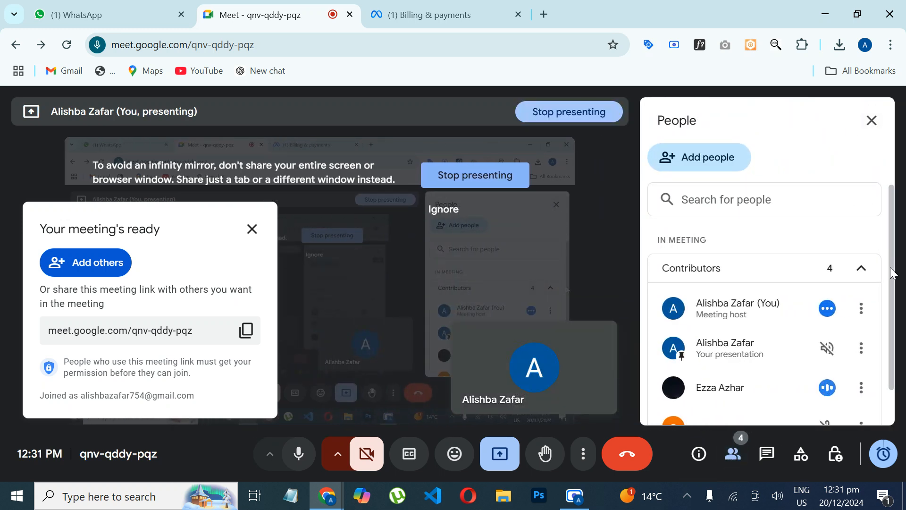
scroll(892, 273, down, 1)
click(872, 120)
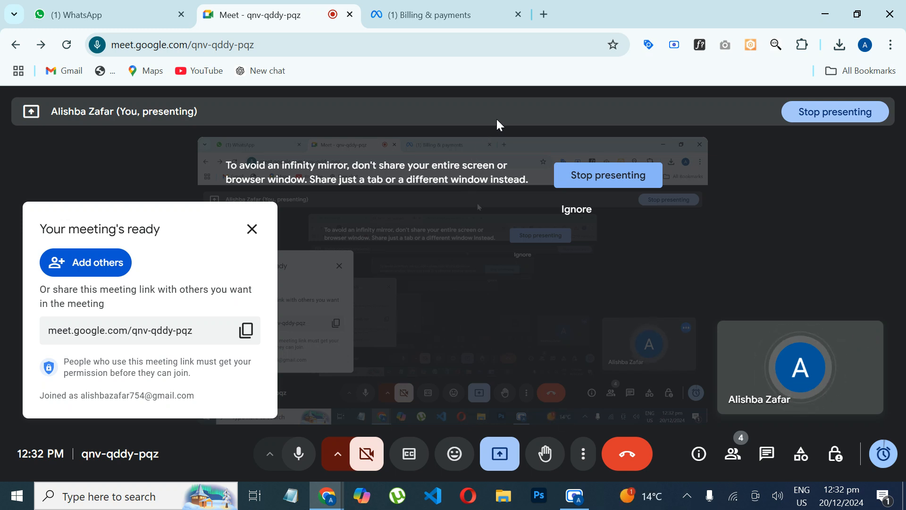
click(579, 503)
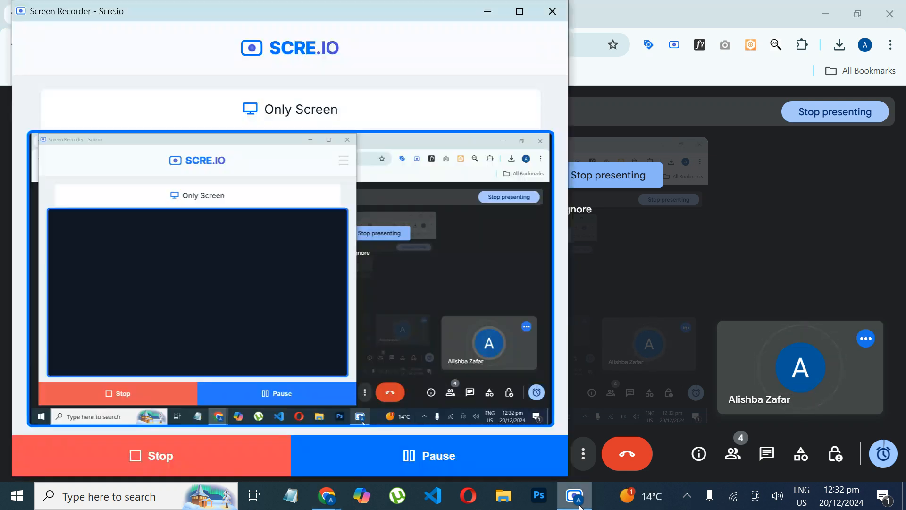